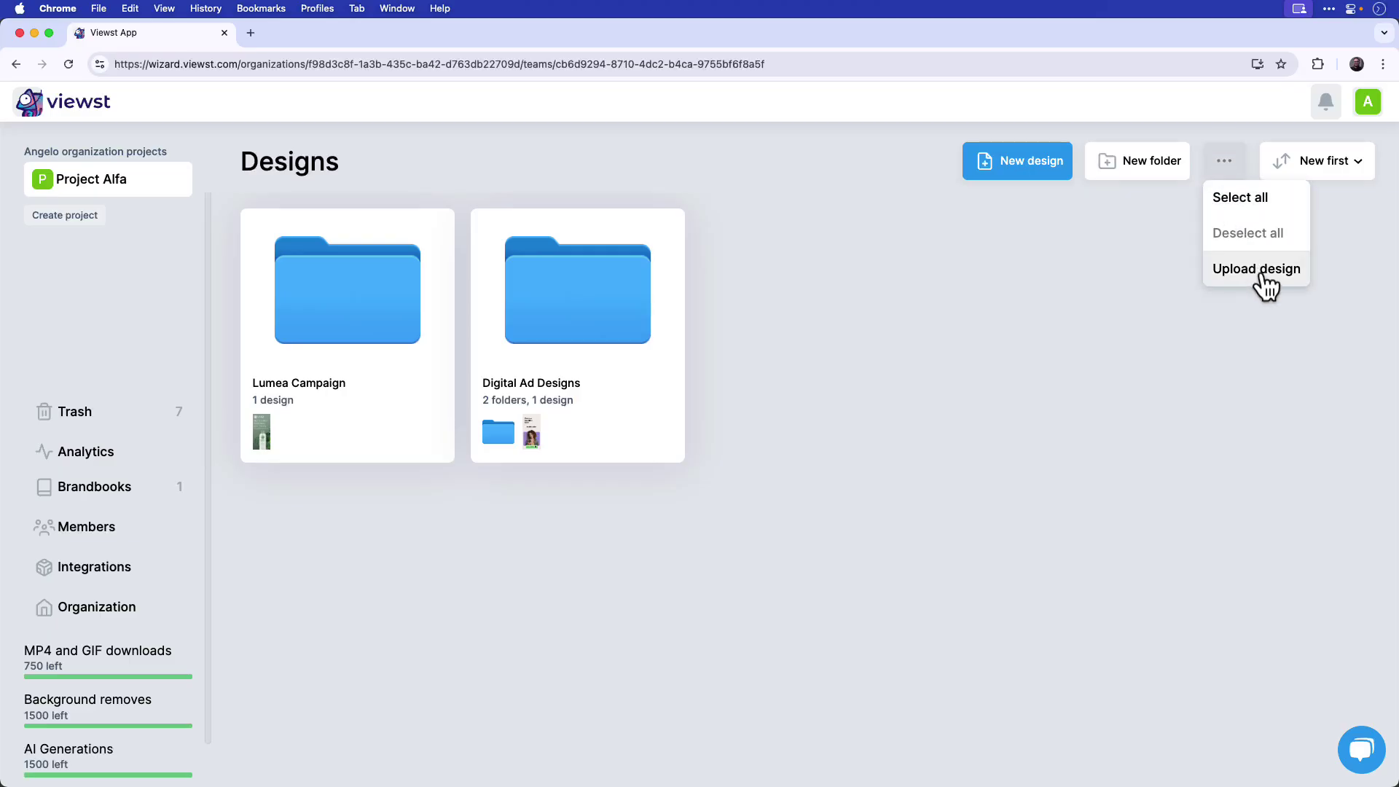
pyautogui.click(1267, 287)
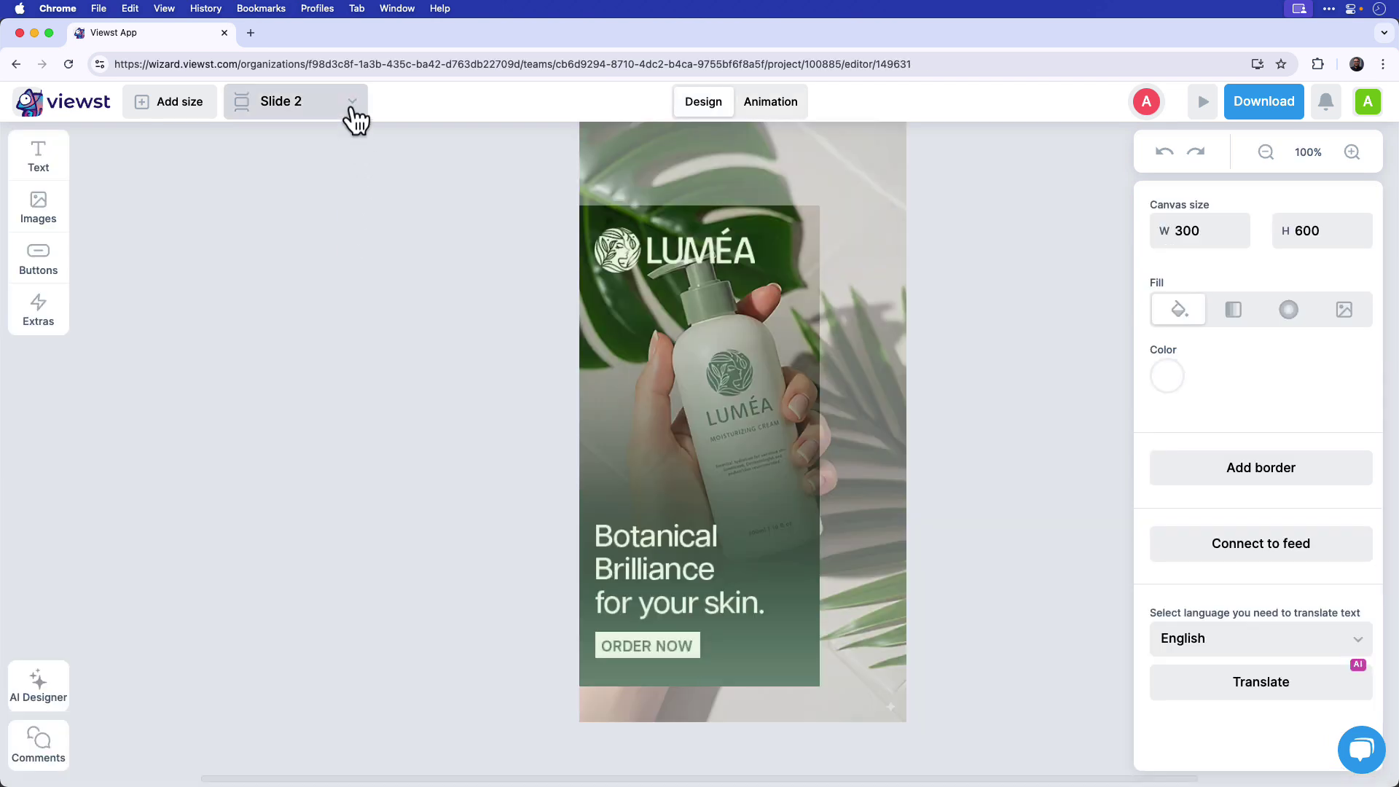
pyautogui.click(353, 109)
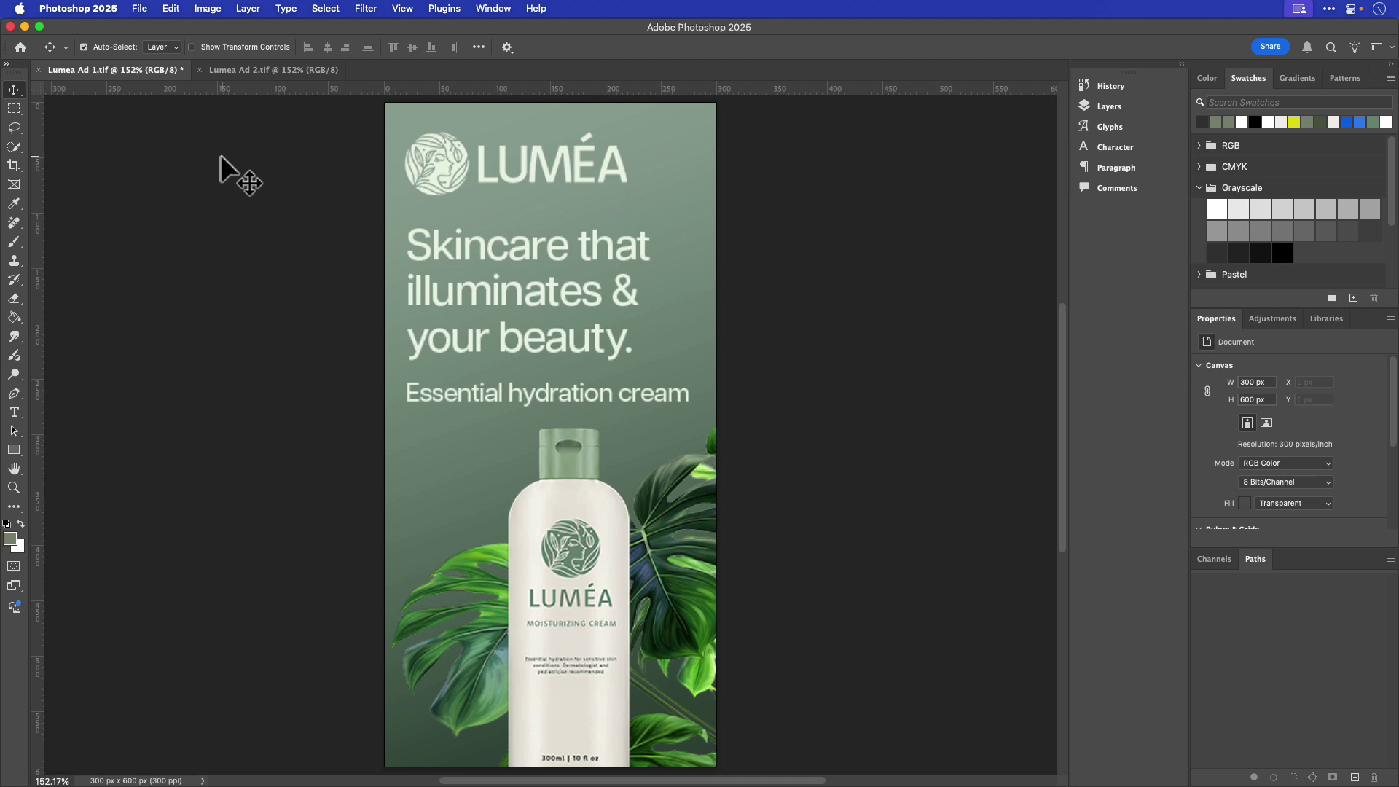
# In Photoshop, compare the Lumea Ad 1.tif and Lumea Ad 2.tif documents and examine the layer stack of Lumea Ad 1.
pyautogui.click(261, 72)
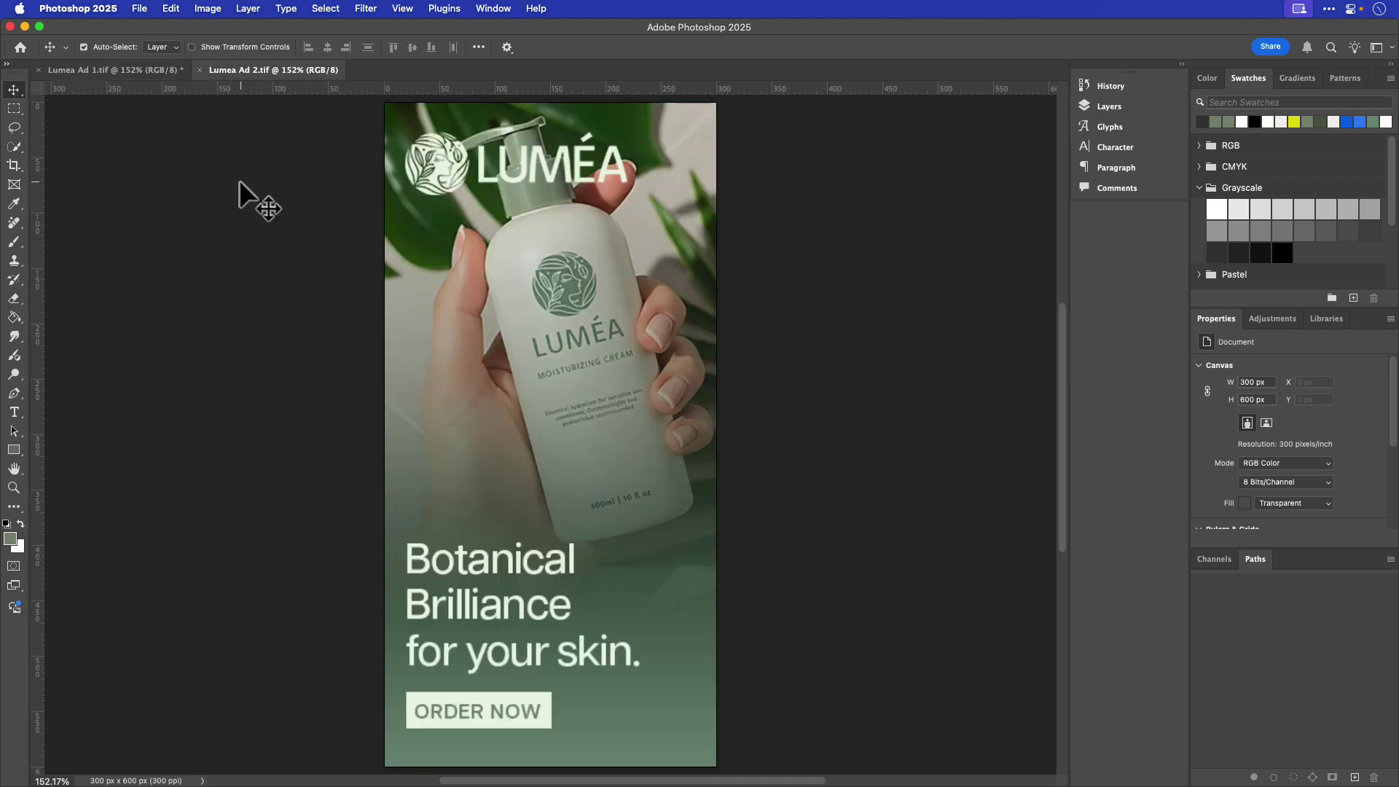
pyautogui.click(163, 76)
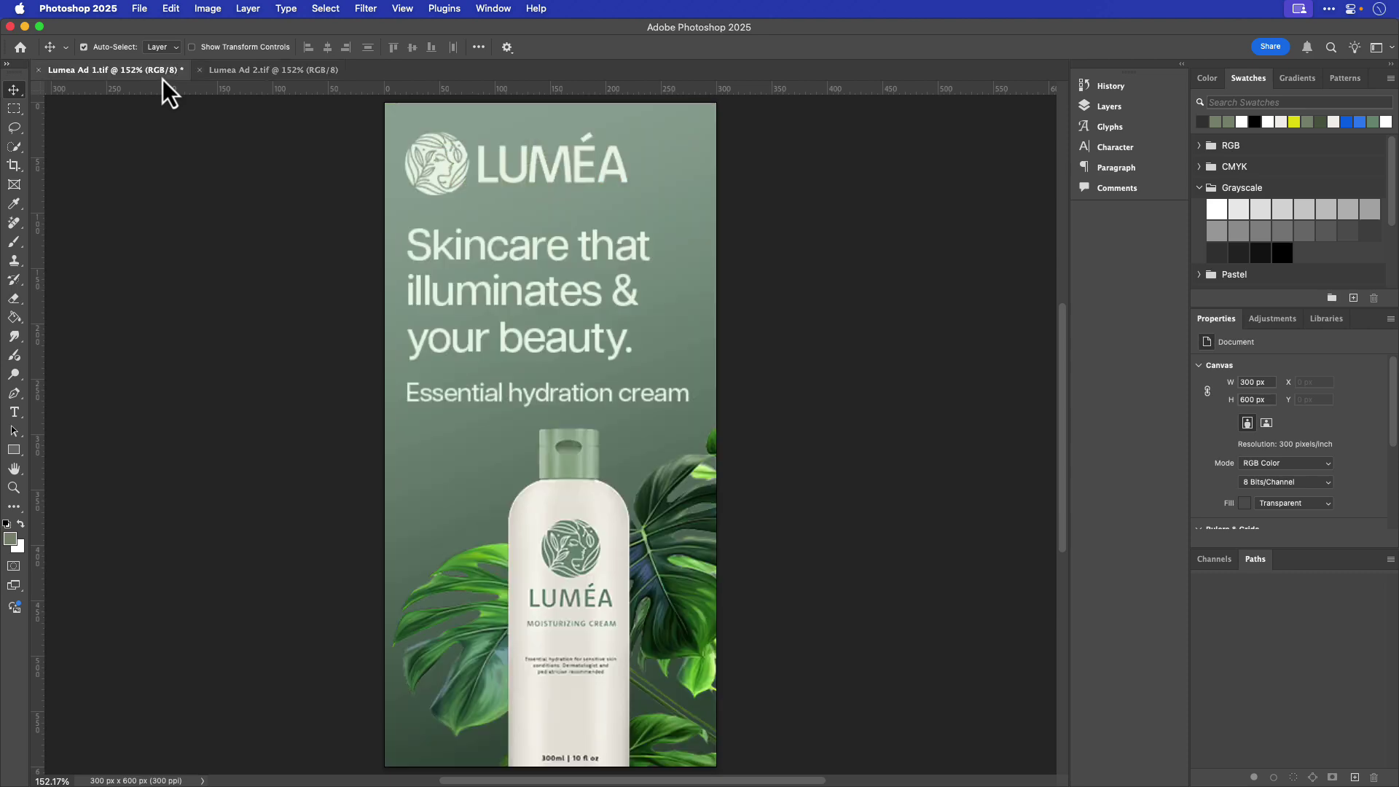
pyautogui.click(1113, 111)
pyautogui.click(945, 292)
pyautogui.click(1117, 481)
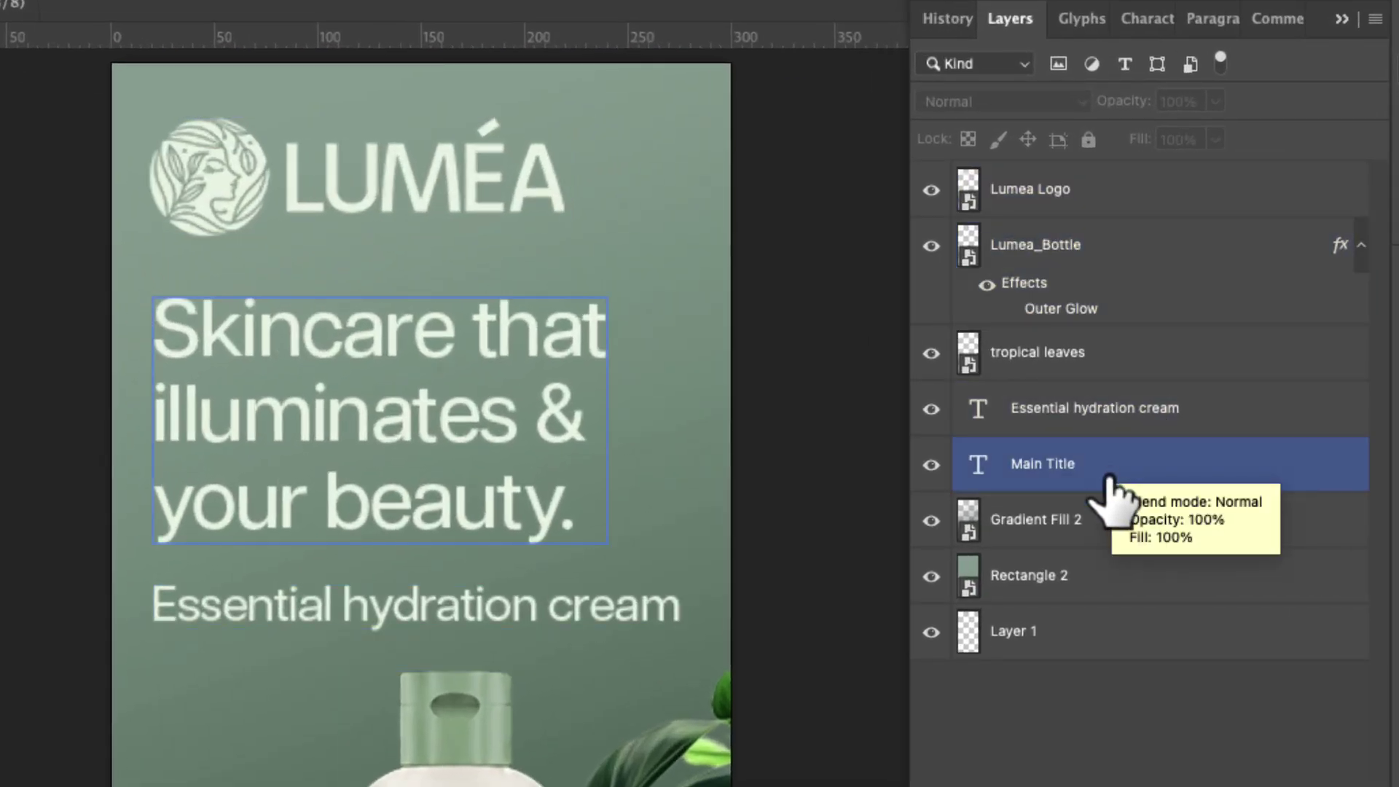
pyautogui.click(1037, 410)
pyautogui.click(954, 232)
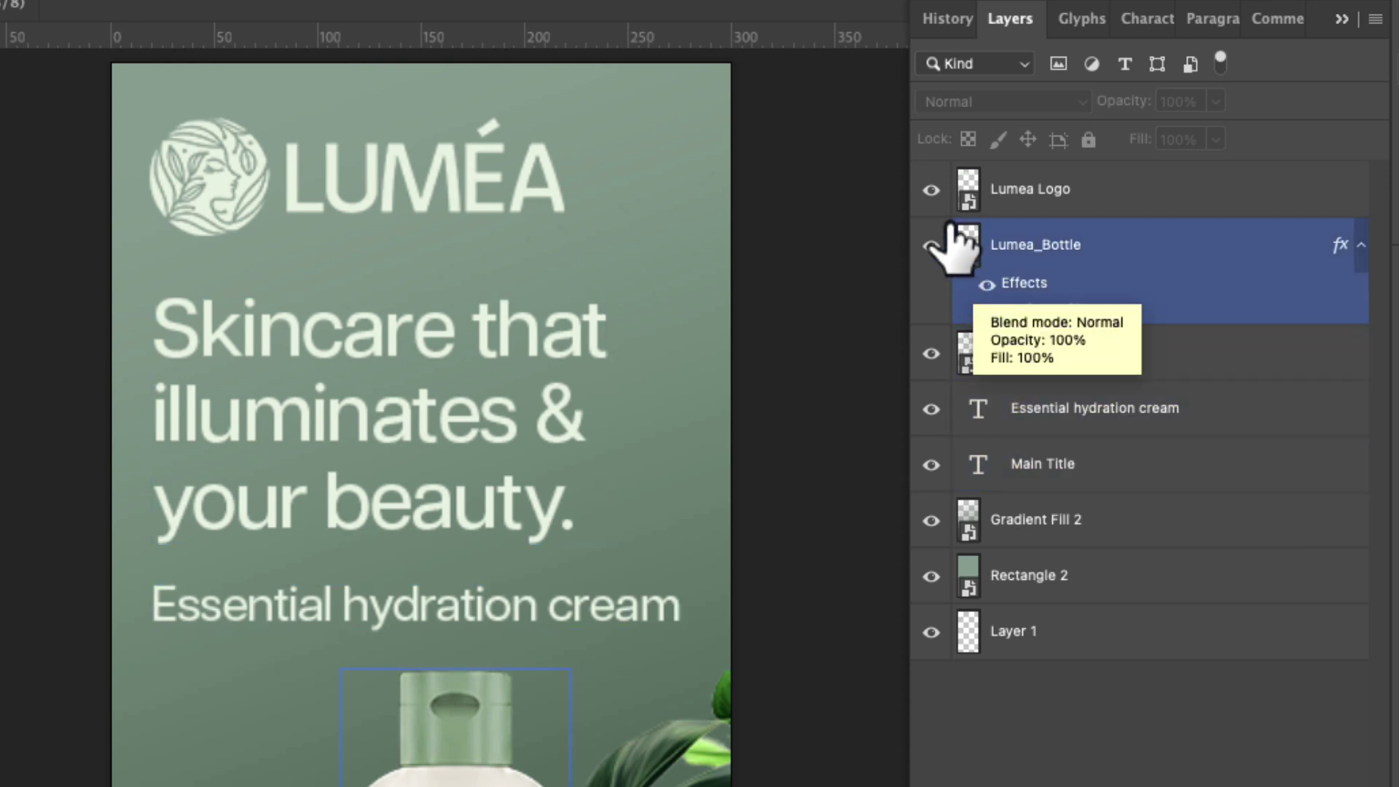
# Toggle the Lumea Logo, Lumea_Bottle and tropical leaves layers off and on to check what each contains.
pyautogui.click(931, 190)
pyautogui.click(931, 190)
pyautogui.click(930, 246)
pyautogui.click(931, 247)
pyautogui.click(930, 354)
pyautogui.click(930, 354)
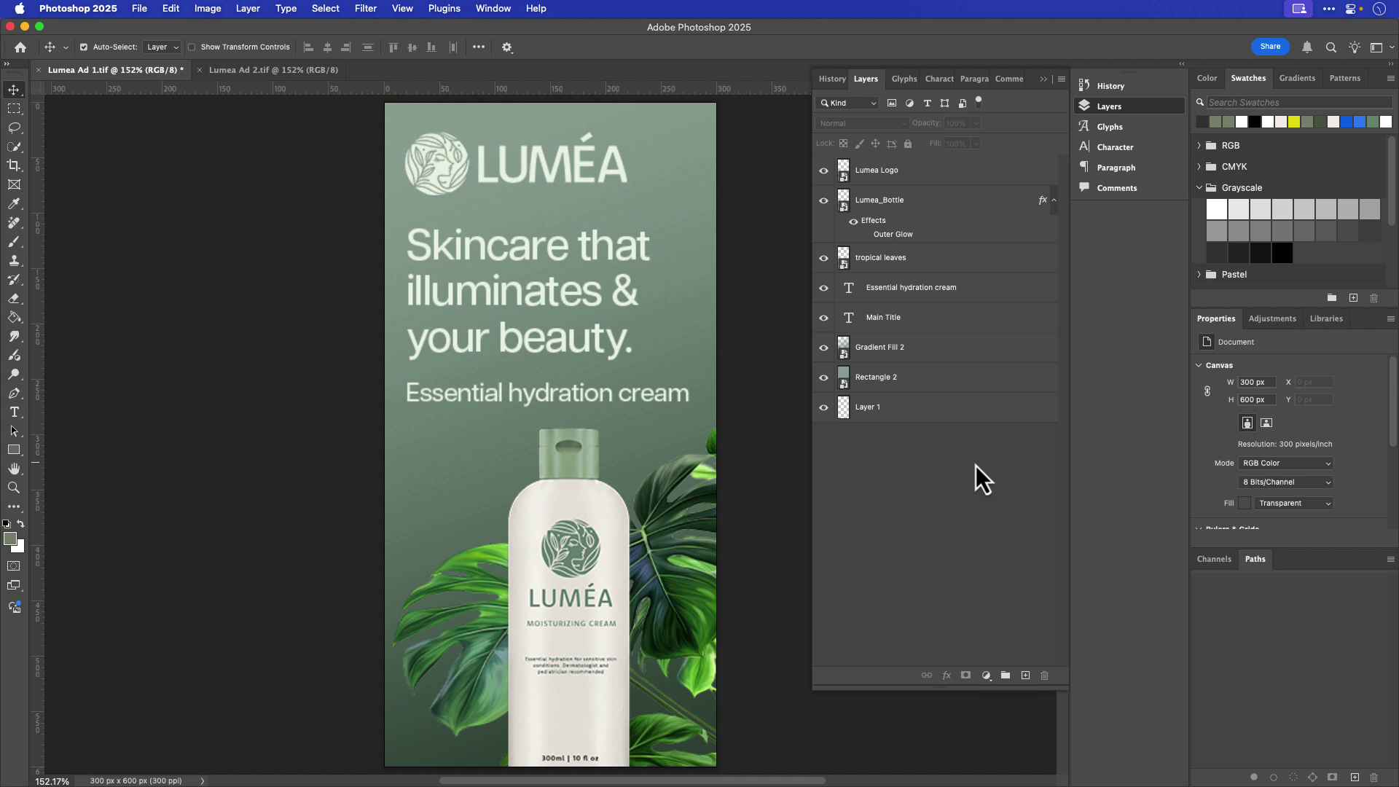
# Check the Gradient Fill 2 layer by switching its visibility off and on, and convert it to a Smart Object.
pyautogui.click(852, 402)
pyautogui.click(836, 350)
pyautogui.click(824, 348)
pyautogui.click(824, 348)
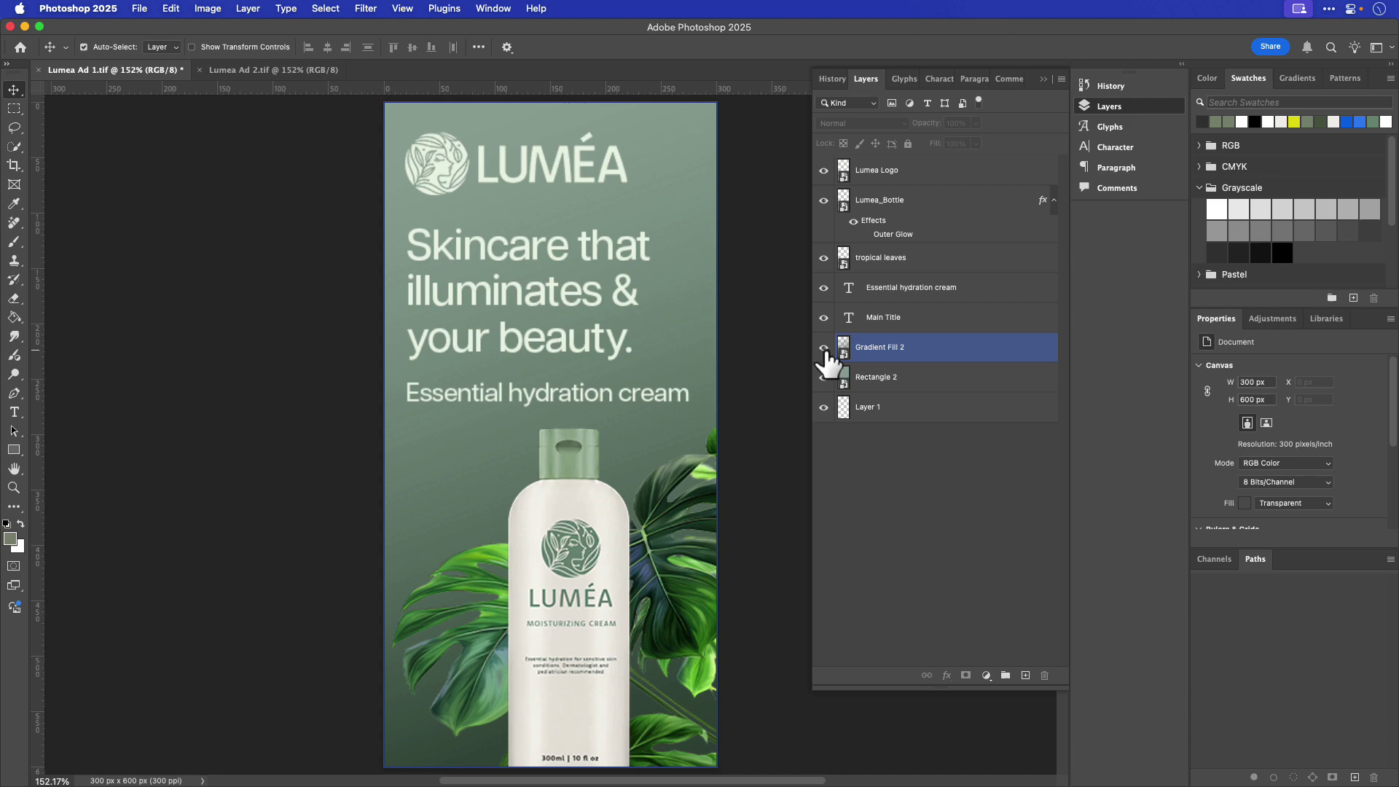
pyautogui.rightClick(904, 356)
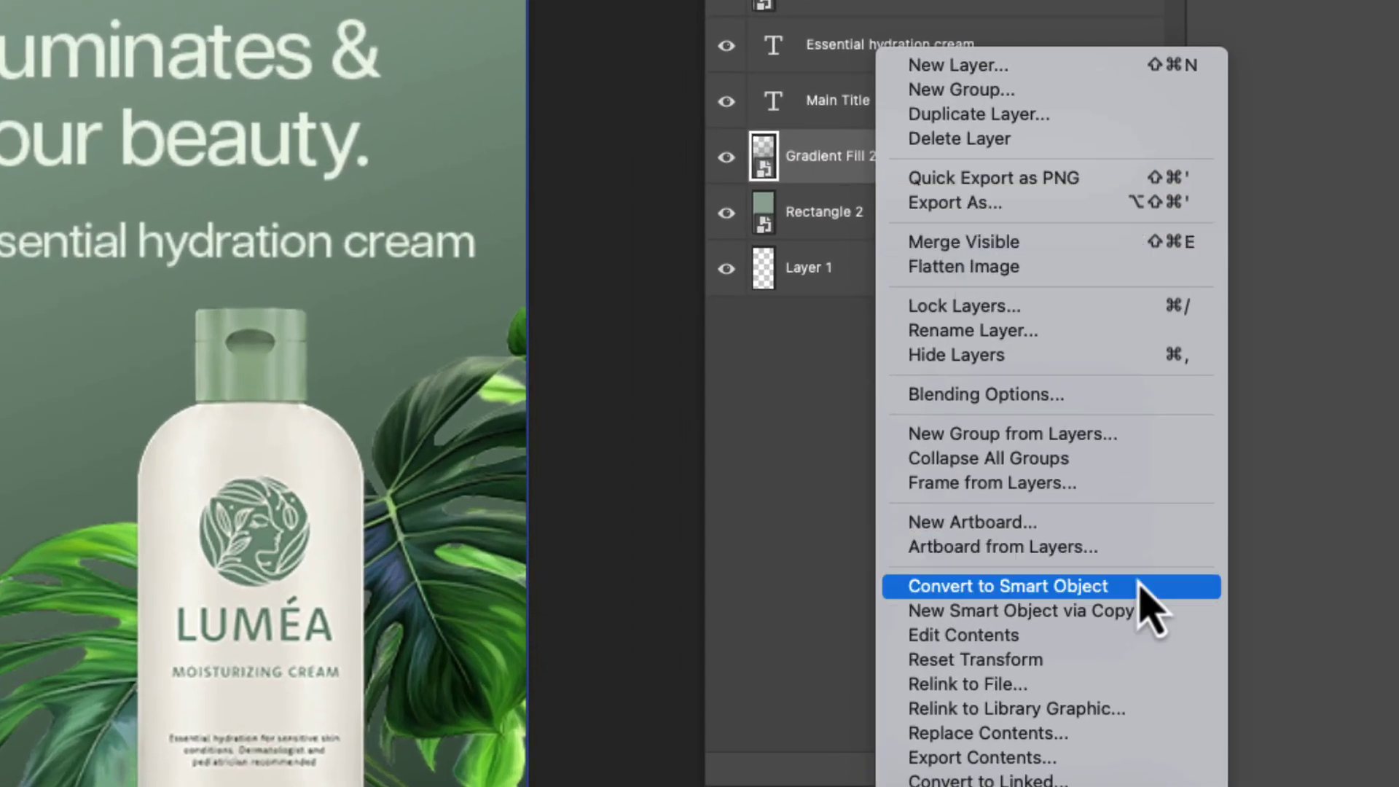
pyautogui.click(1050, 589)
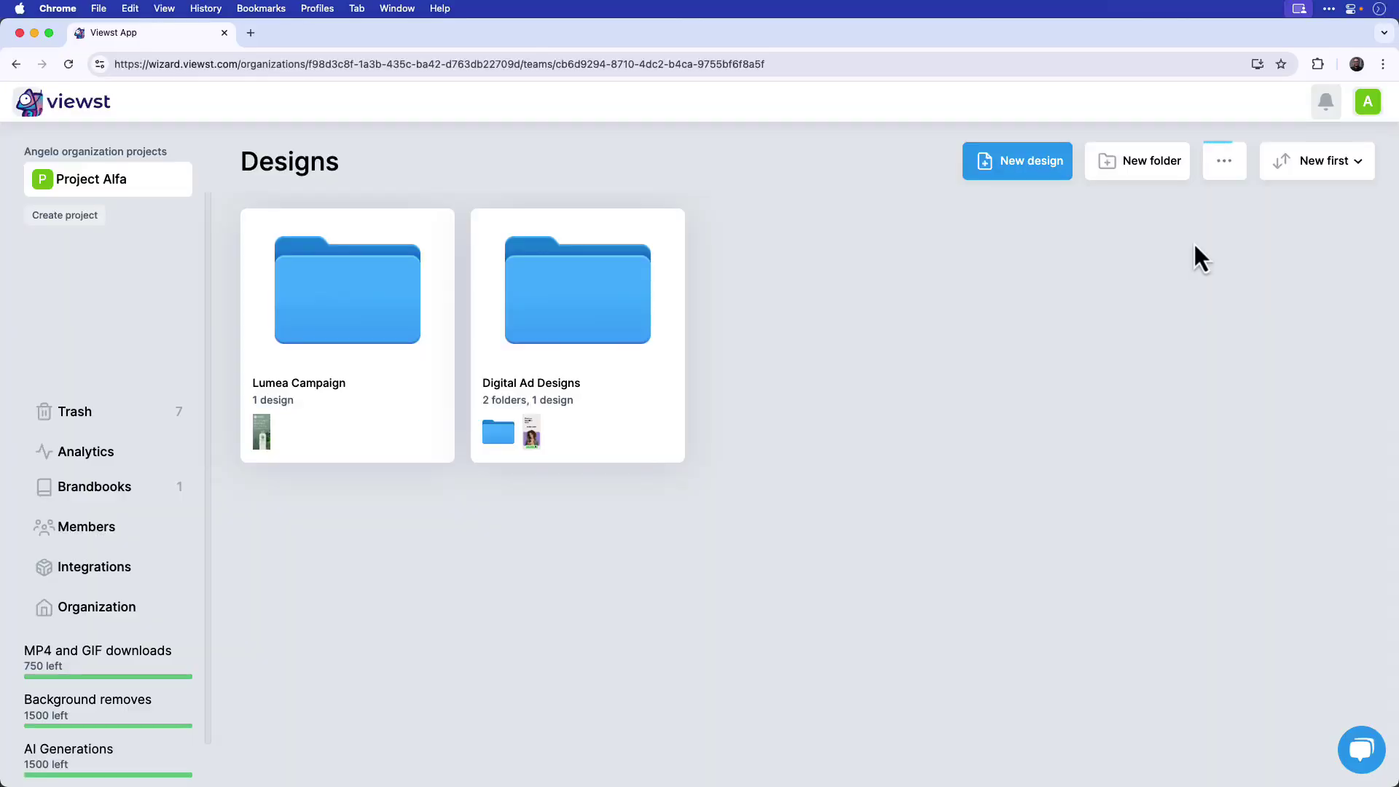
# Switch to Viewst and upload Lumea Ad 1.tif from the Ad Designs folder as a new design.
pyautogui.click(1226, 173)
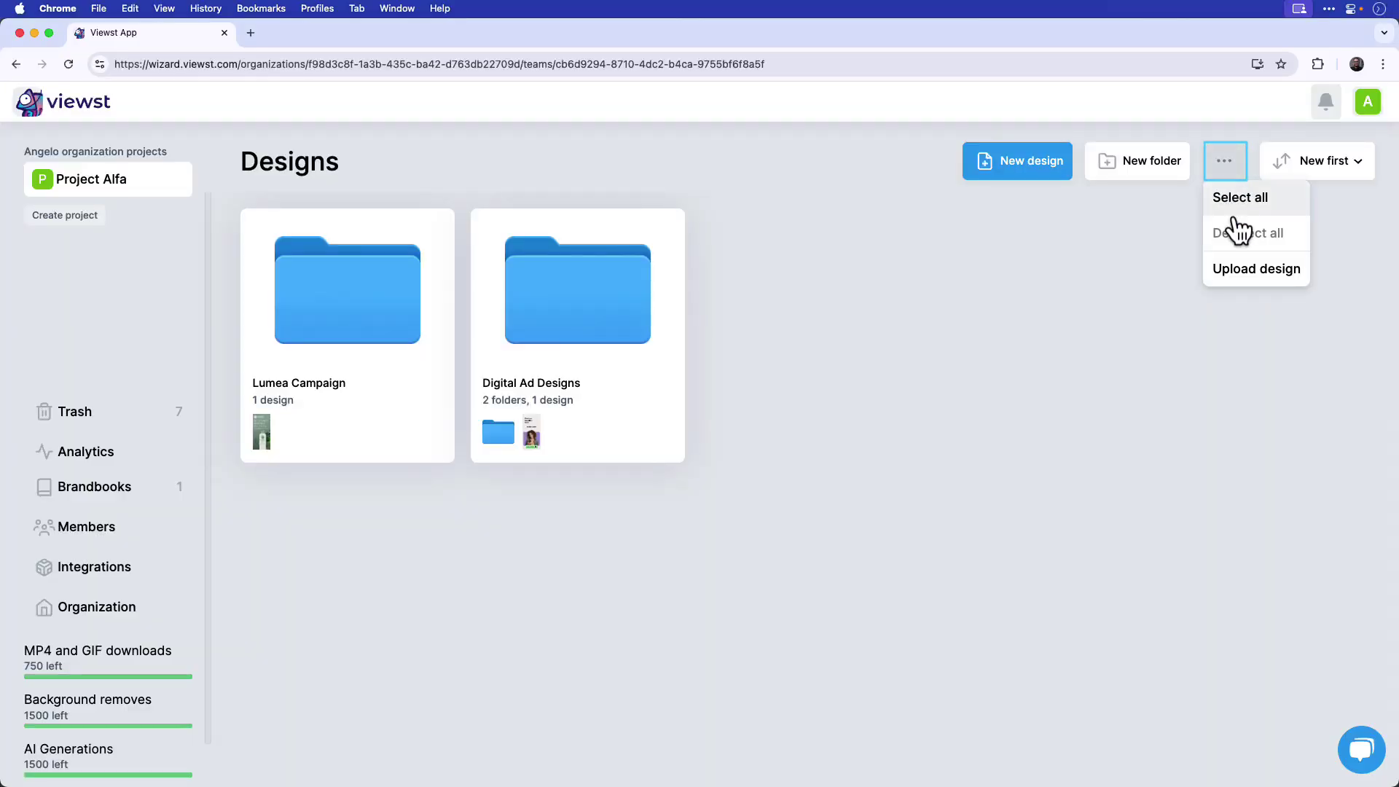
pyautogui.click(1262, 274)
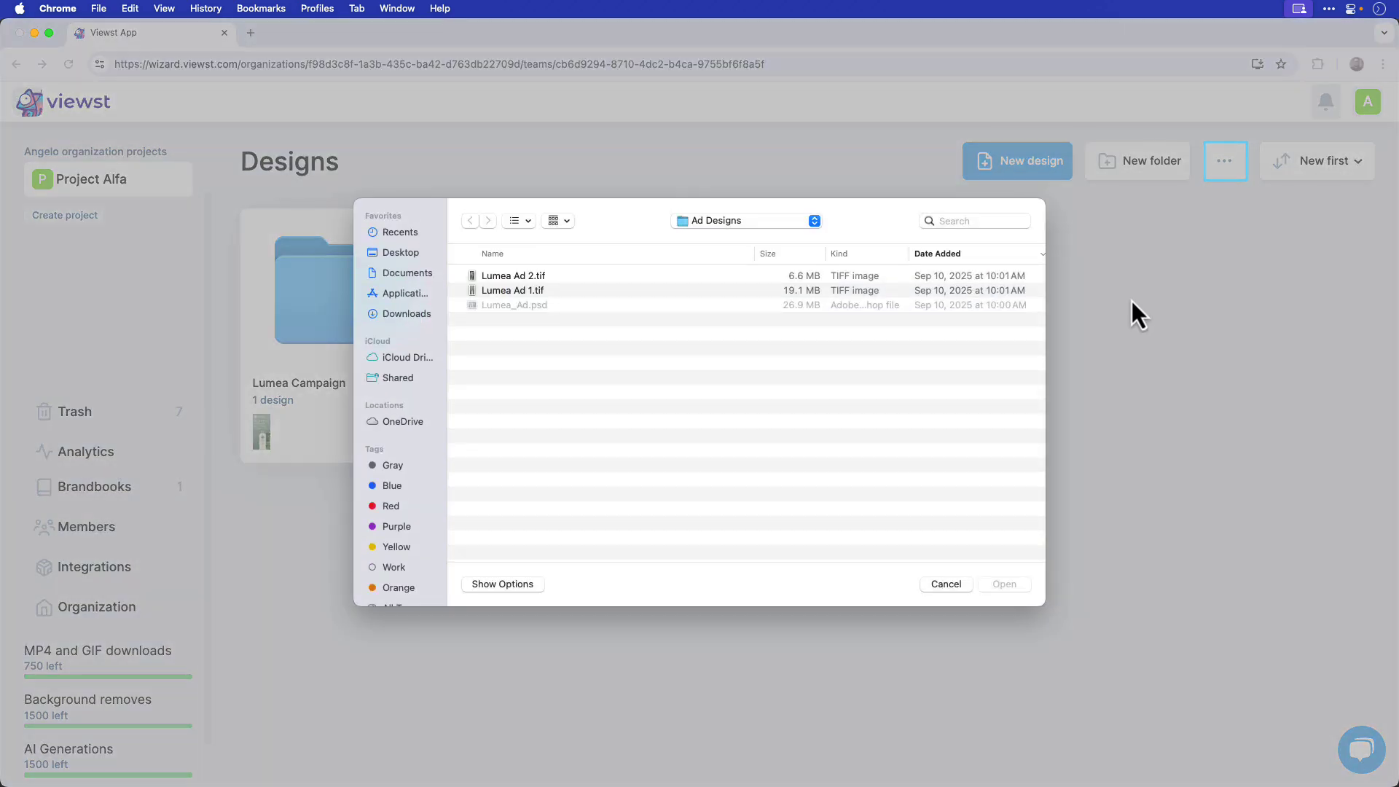
pyautogui.click(559, 294)
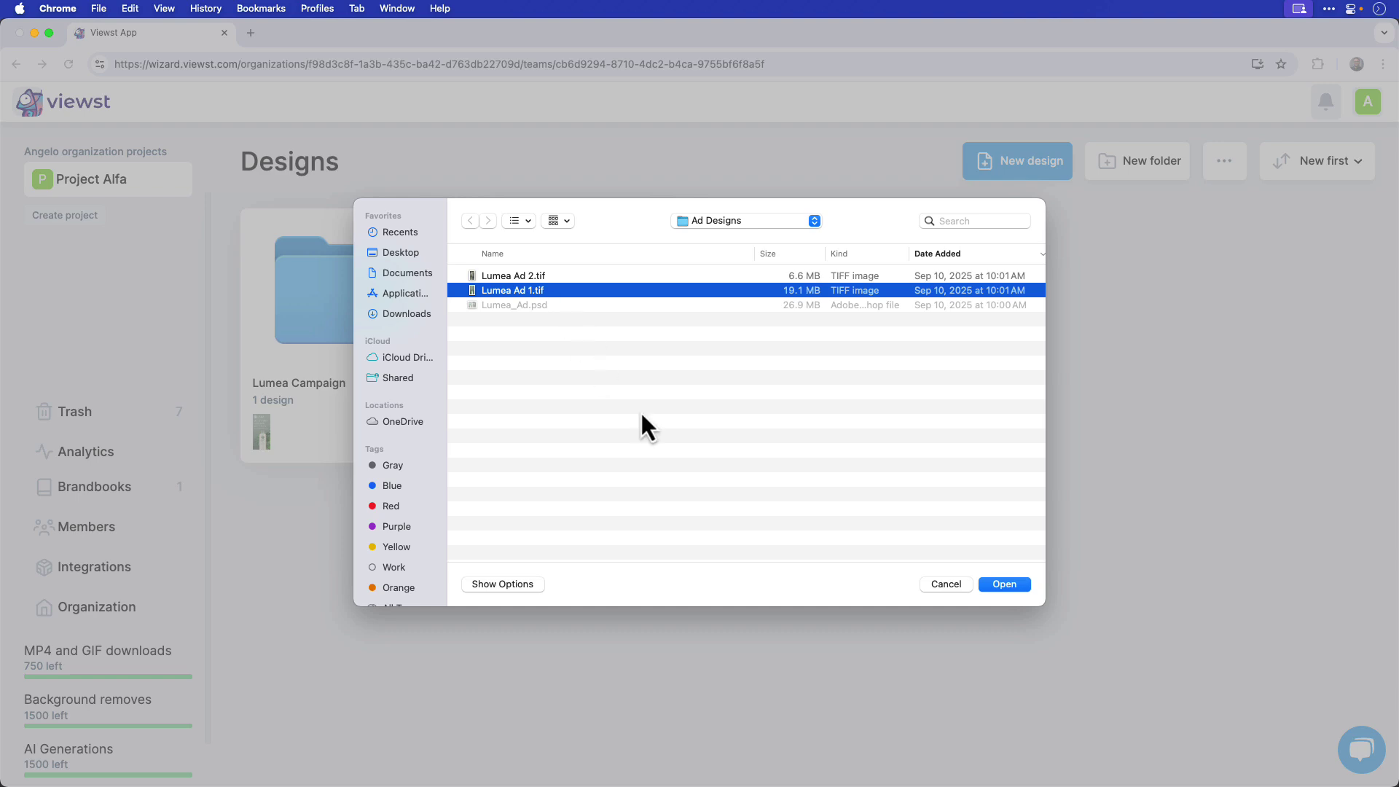
pyautogui.click(1006, 588)
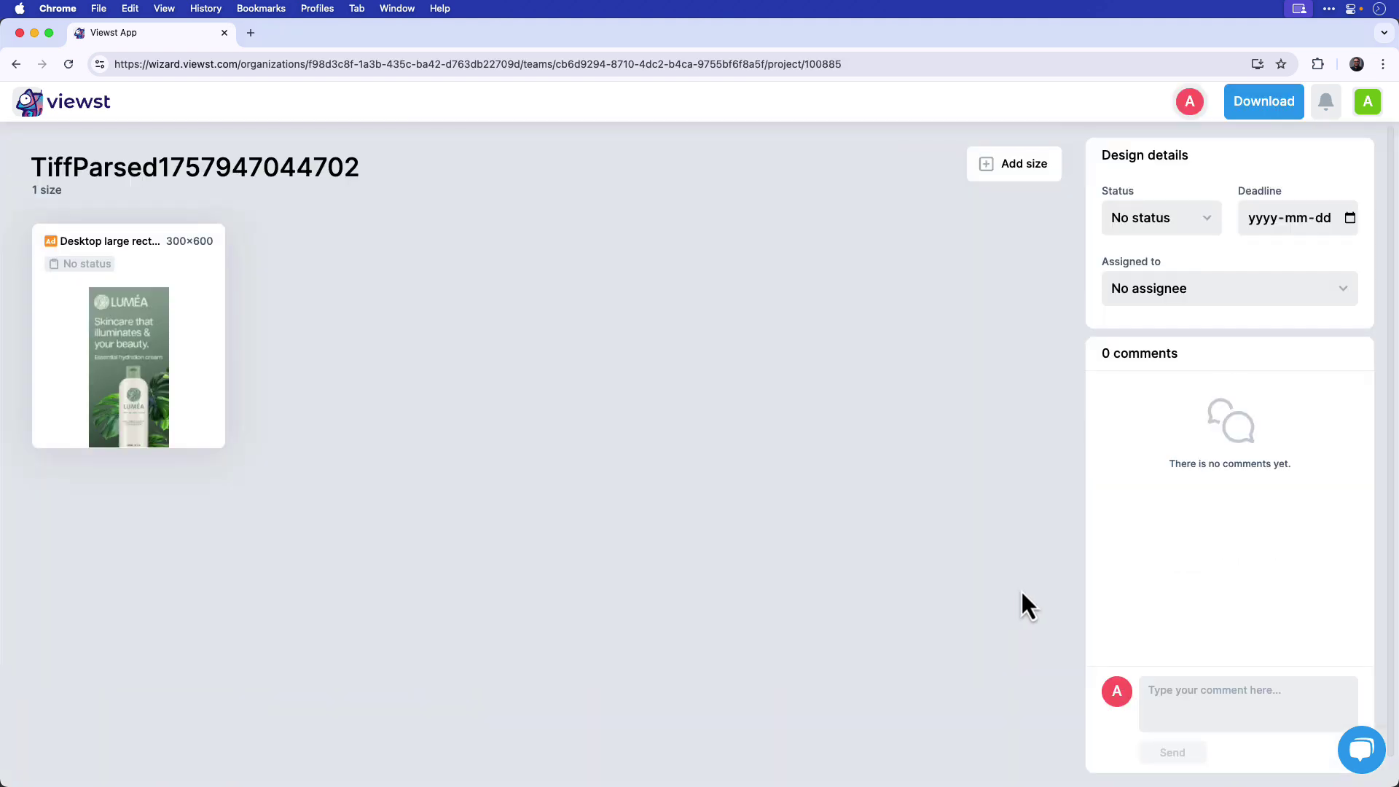
# Rename the uploaded design to "Lumea 300x600 ad".
pyautogui.click(306, 171)
pyautogui.doubleClick(305, 171)
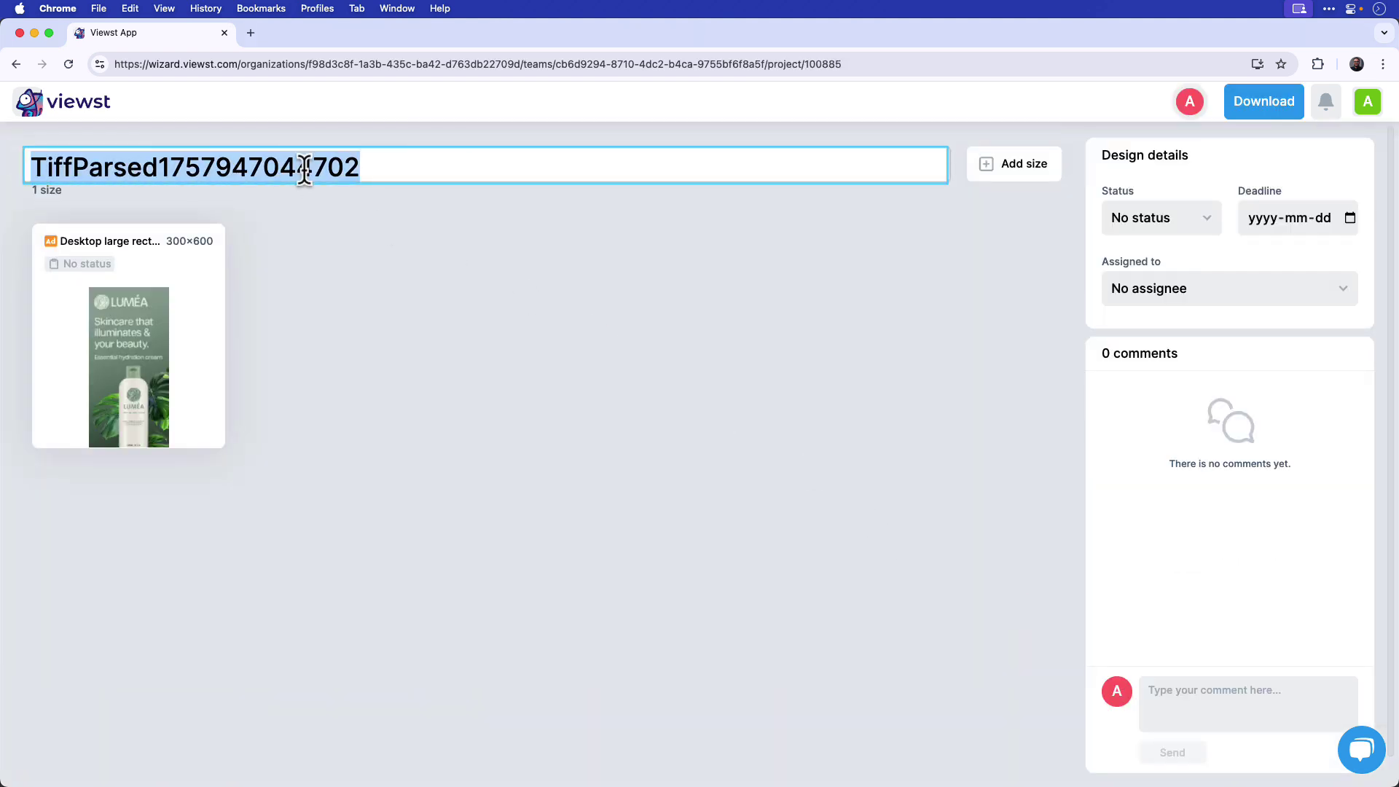
pyautogui.write('Lumea ')
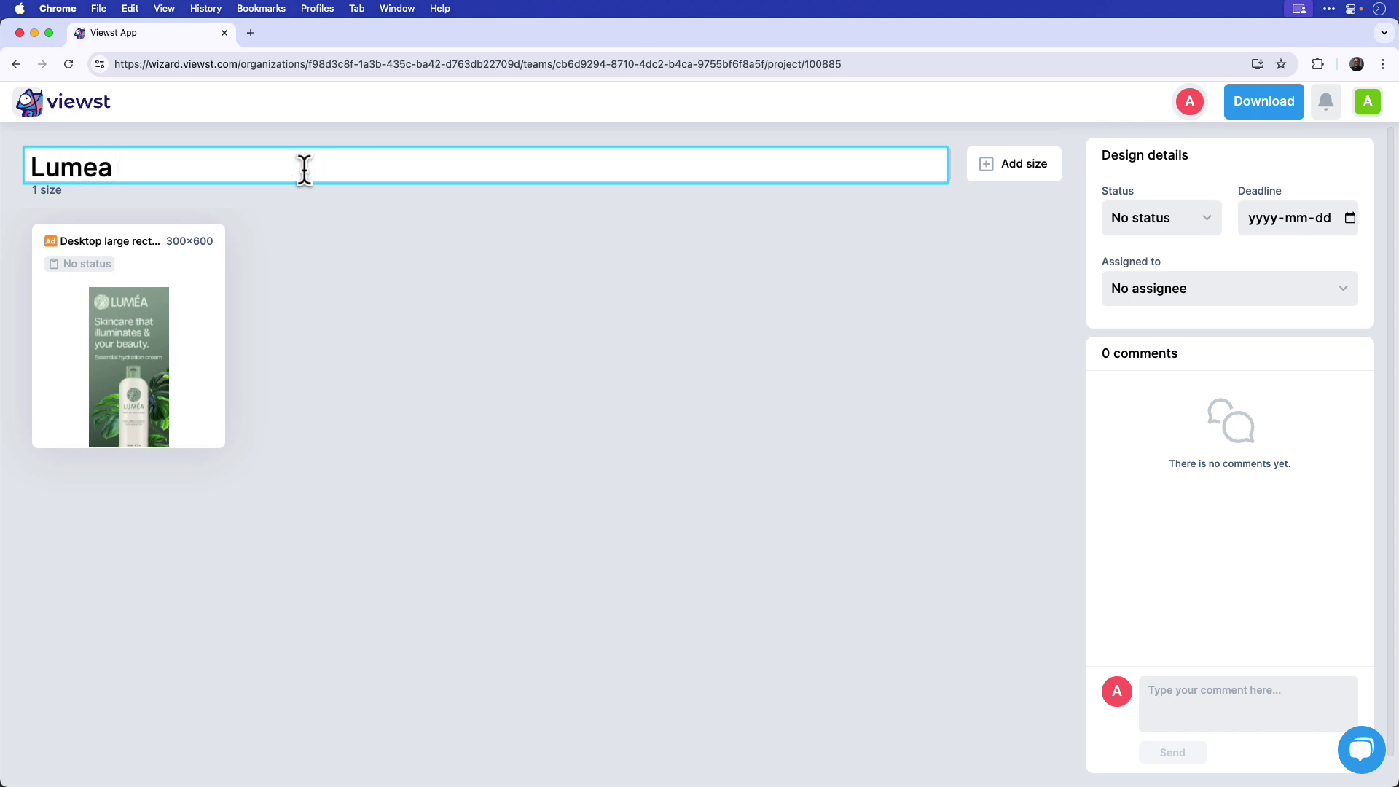
pyautogui.write('300x600 ad')
pyautogui.press('Return')
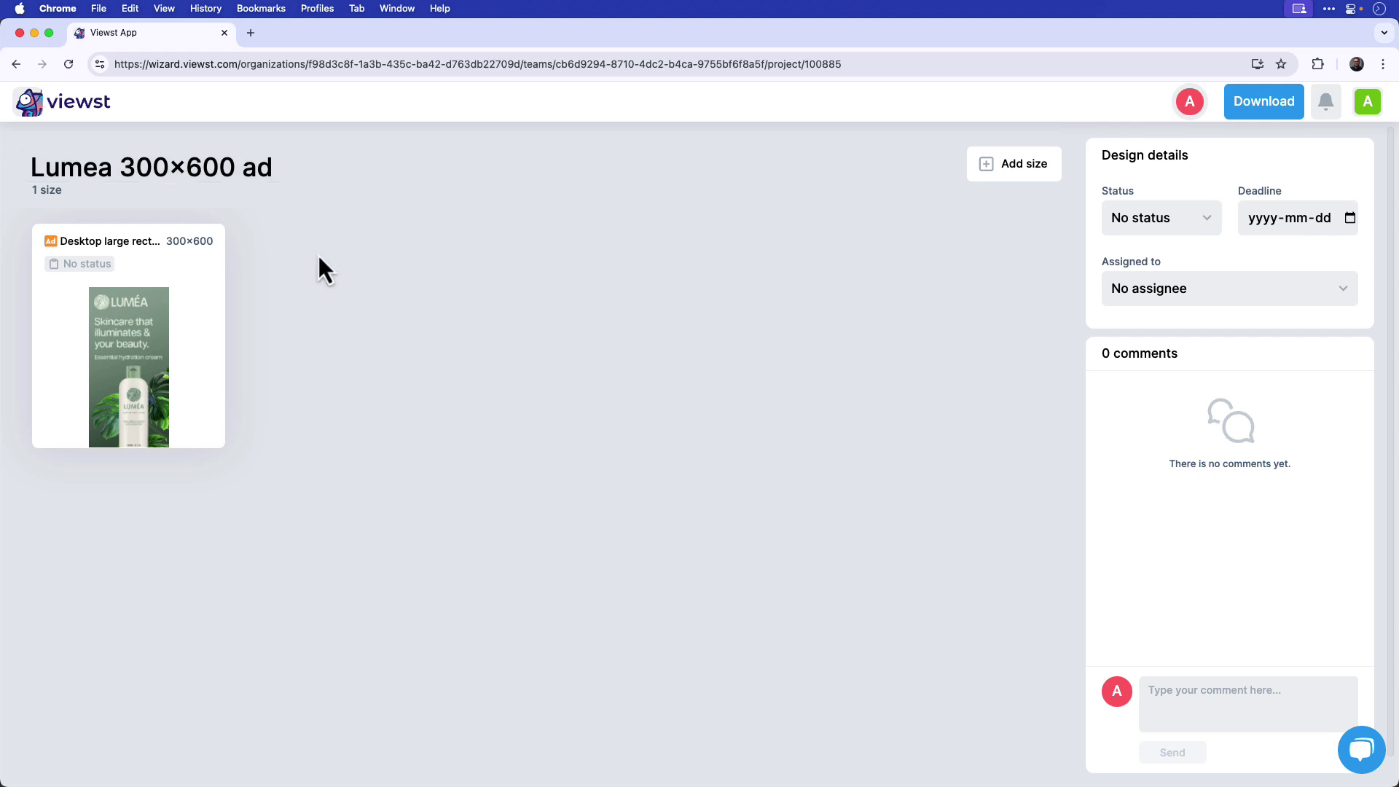
# Return to the project's designs overview and upload Lumea Ad 2.tif as another new design.
pyautogui.click(84, 108)
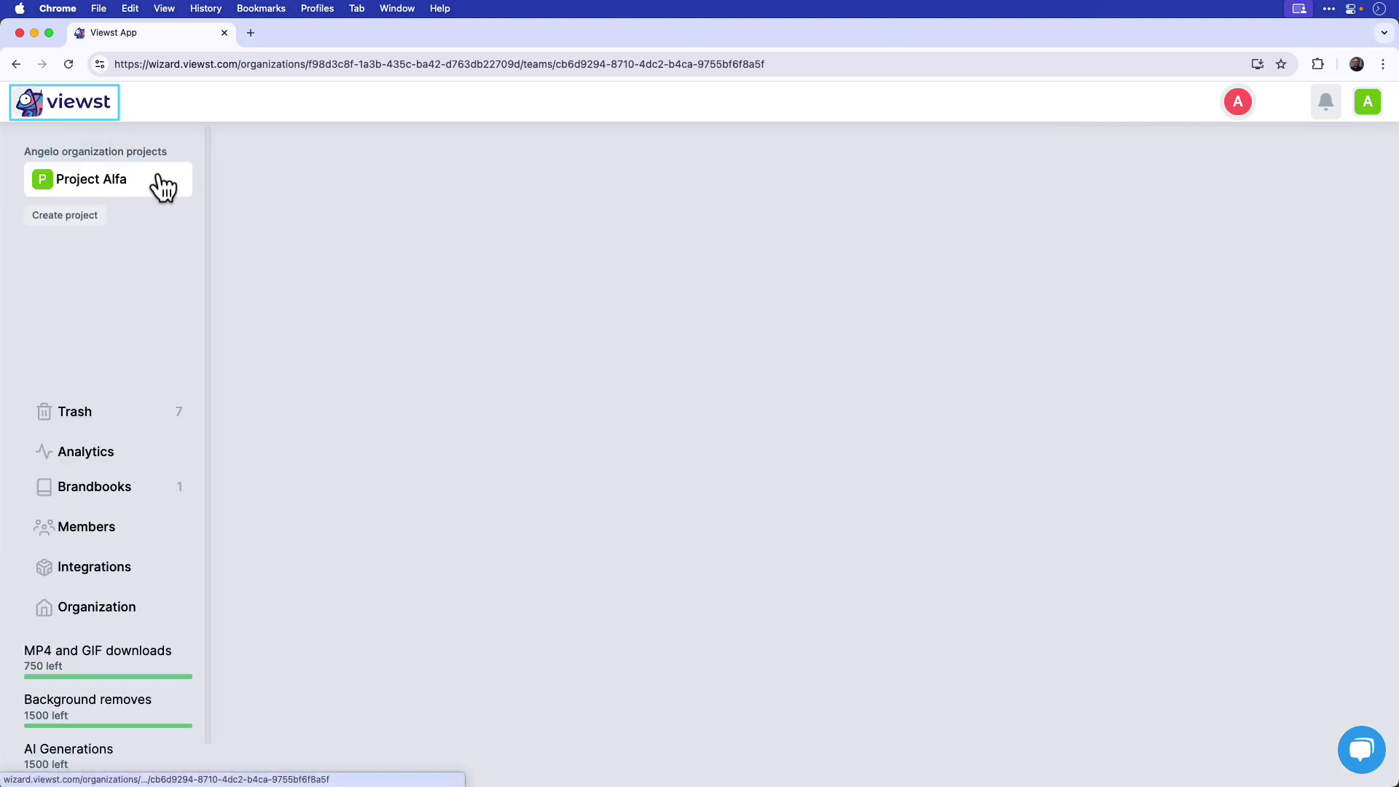
pyautogui.click(191, 199)
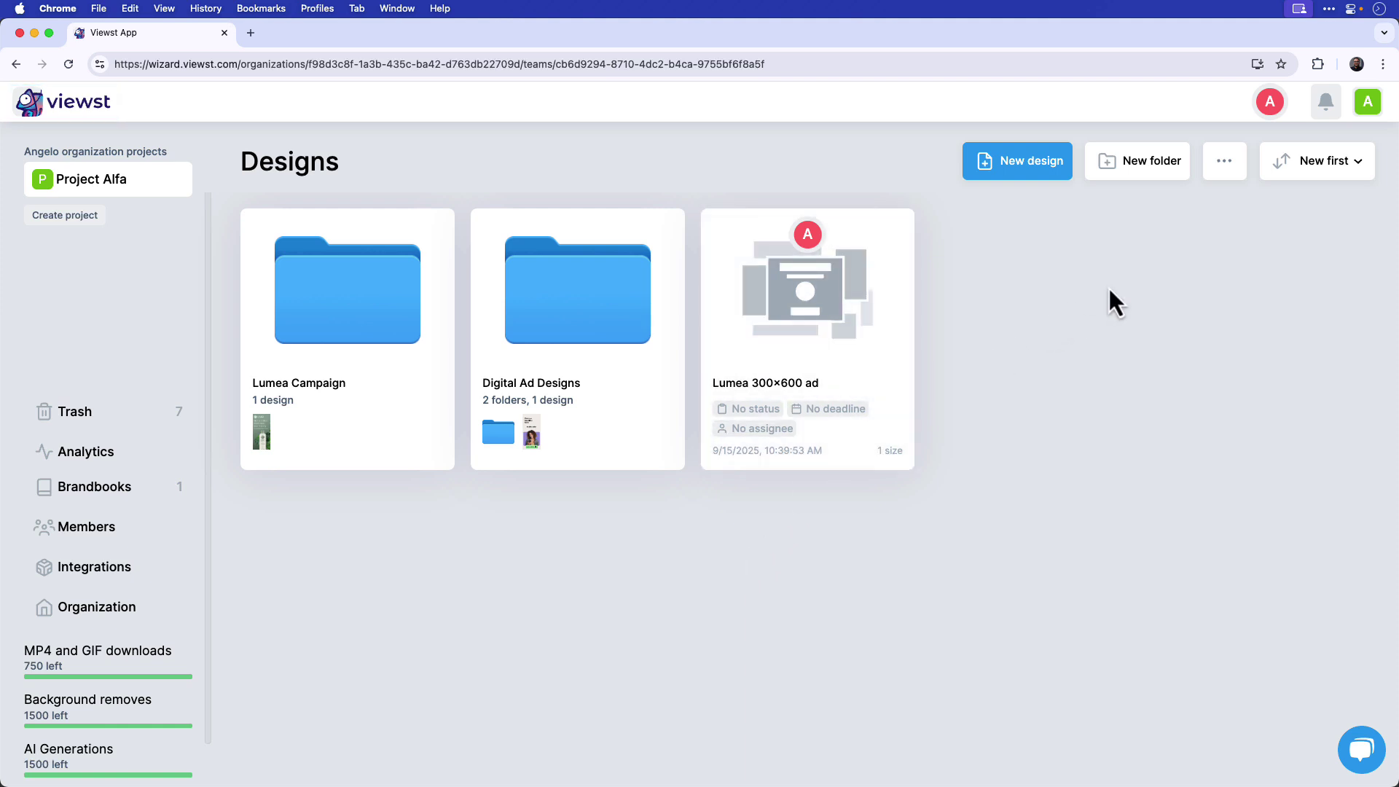
pyautogui.click(1224, 160)
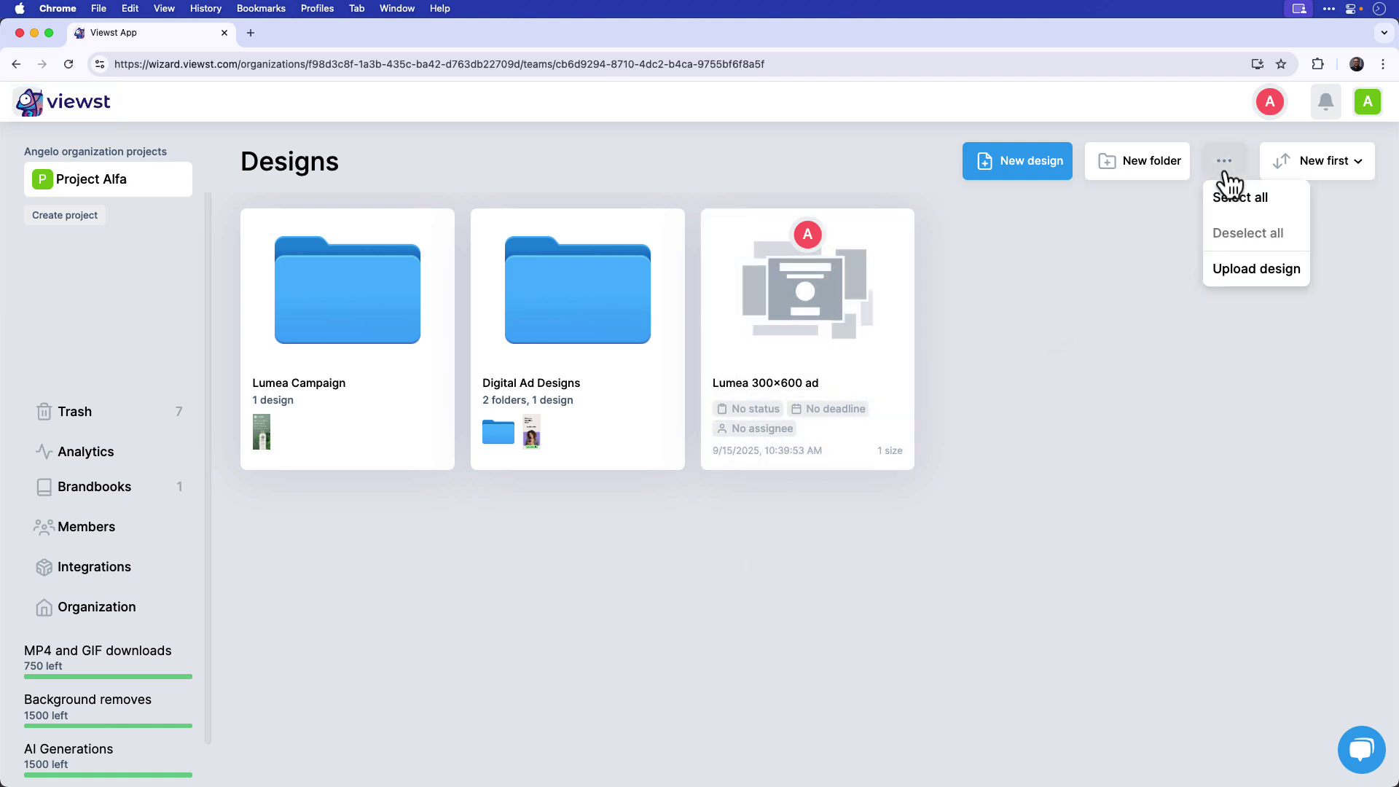
pyautogui.click(1256, 269)
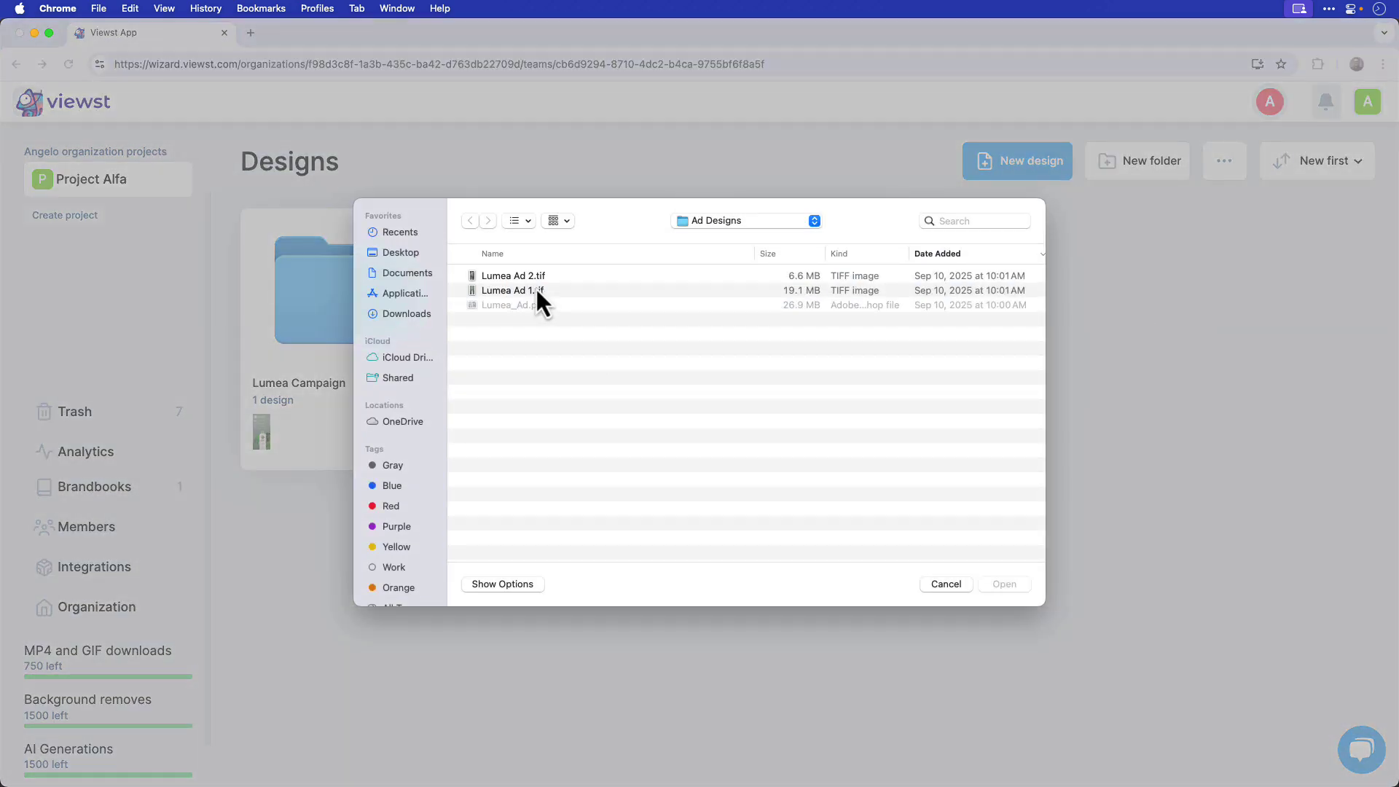
pyautogui.click(531, 282)
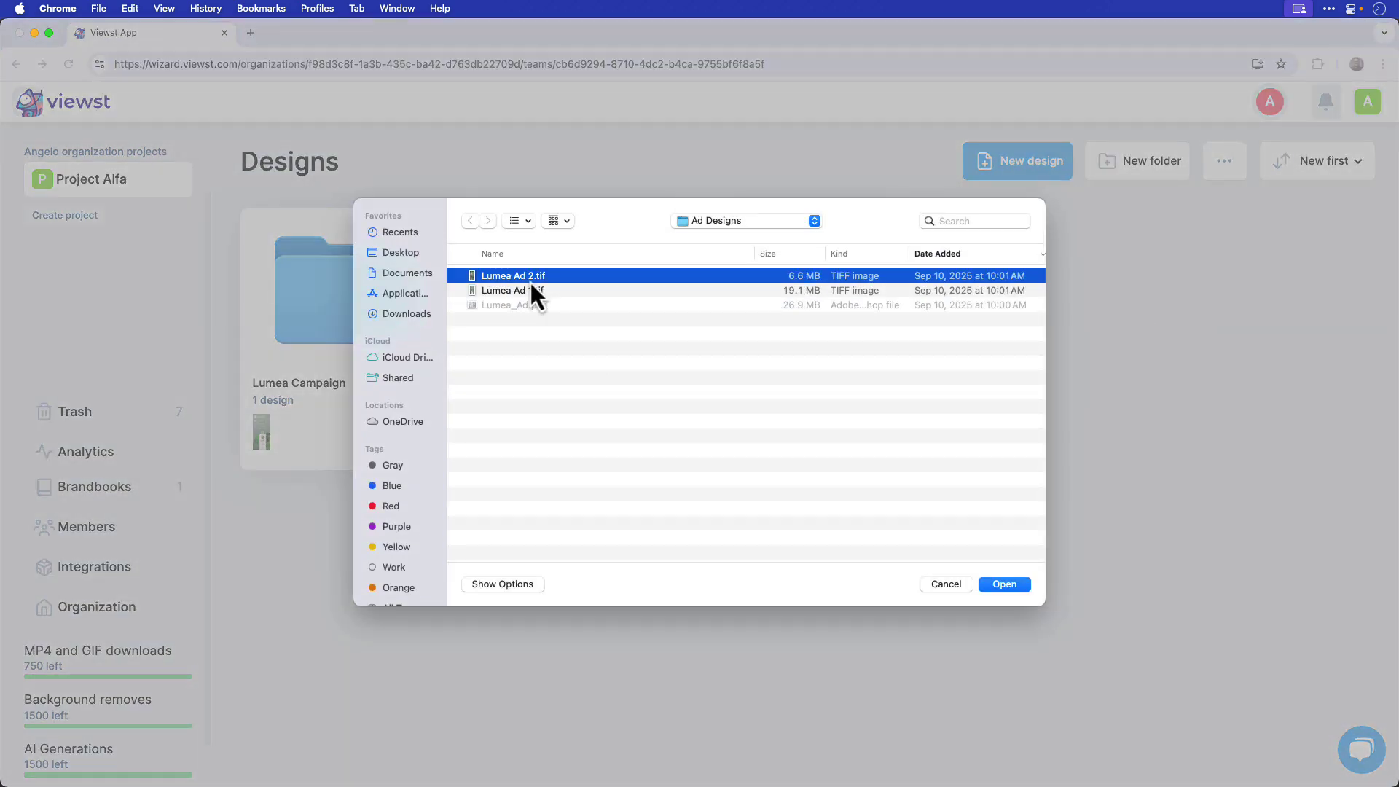
pyautogui.click(1002, 584)
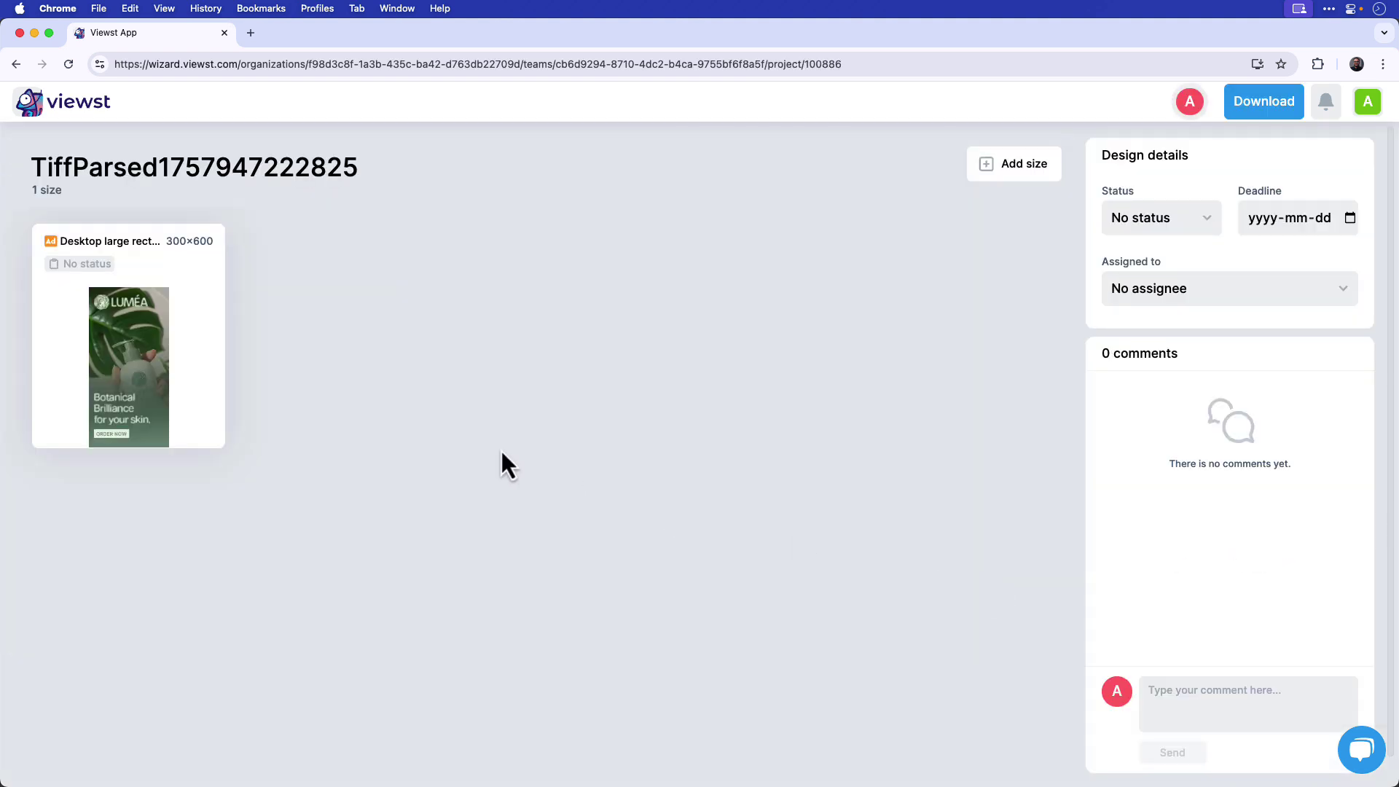
# Open the 300×600 size of the second ad for editing and shift its background photo straight up to reveal more of the bottle.
pyautogui.moveTo(175, 387)
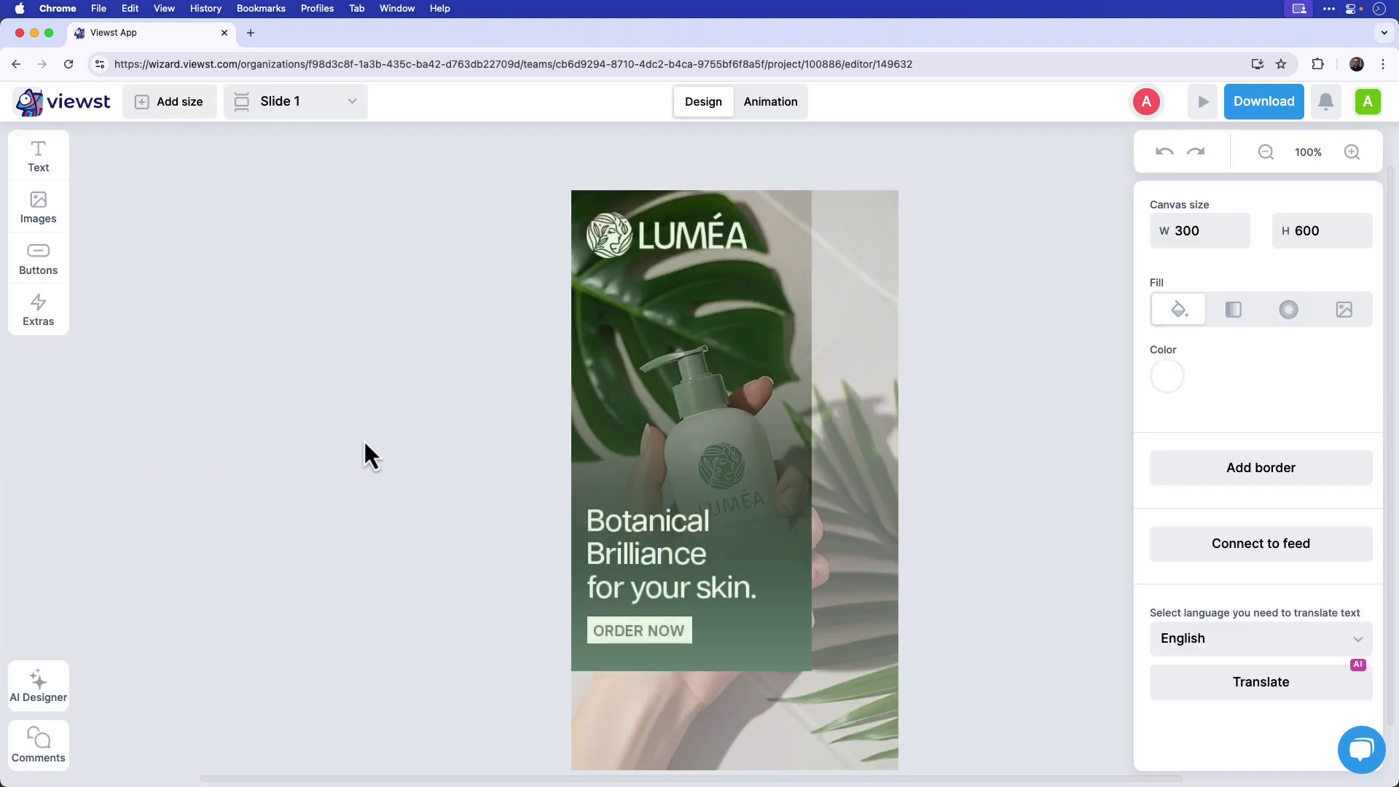
pyautogui.click(872, 496)
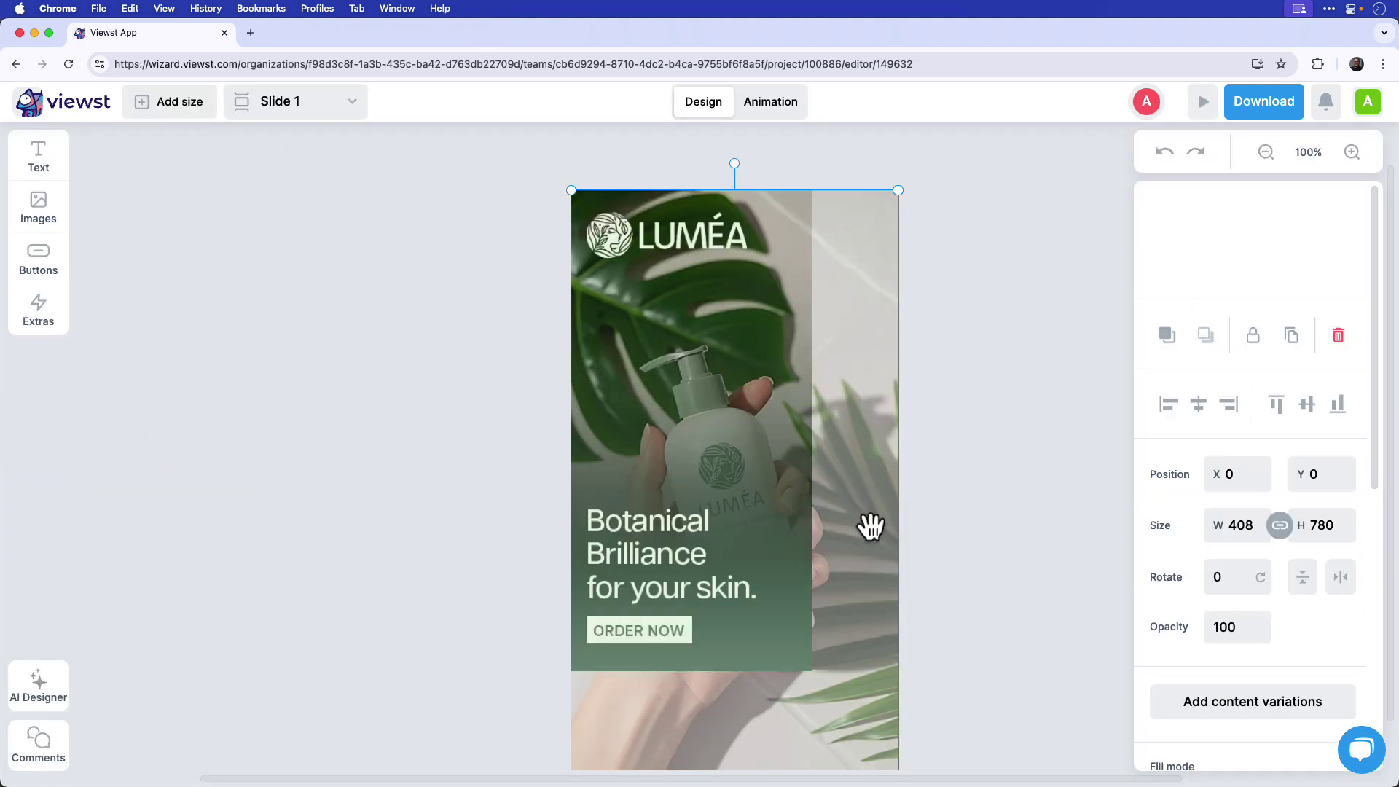
pyautogui.moveTo(869, 563); pyautogui.dragTo(869, 456)
pyautogui.click(940, 484)
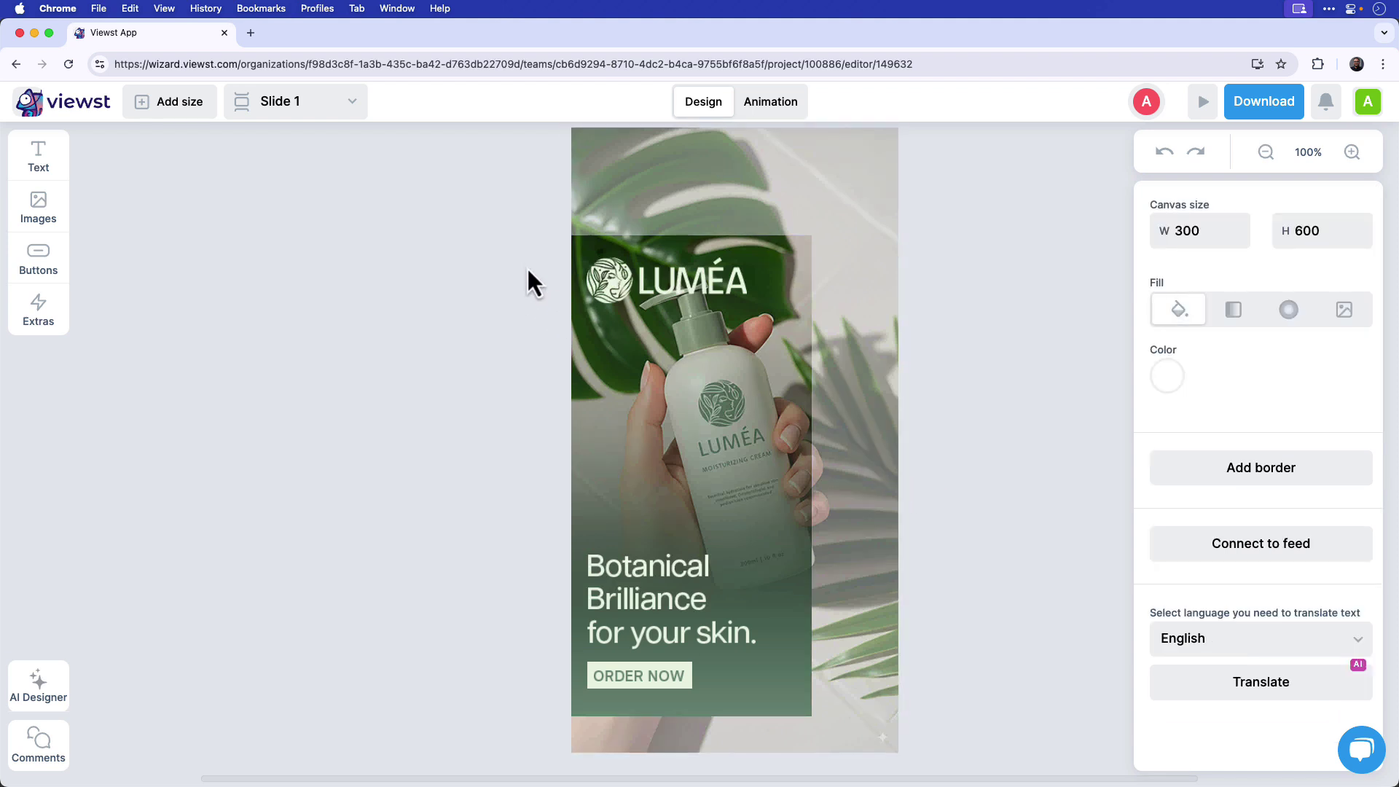
# Copy all elements of the second ad together and open the Lumea 300x600 ad design for editing.
pyautogui.moveTo(527, 264); pyautogui.dragTo(816, 676)
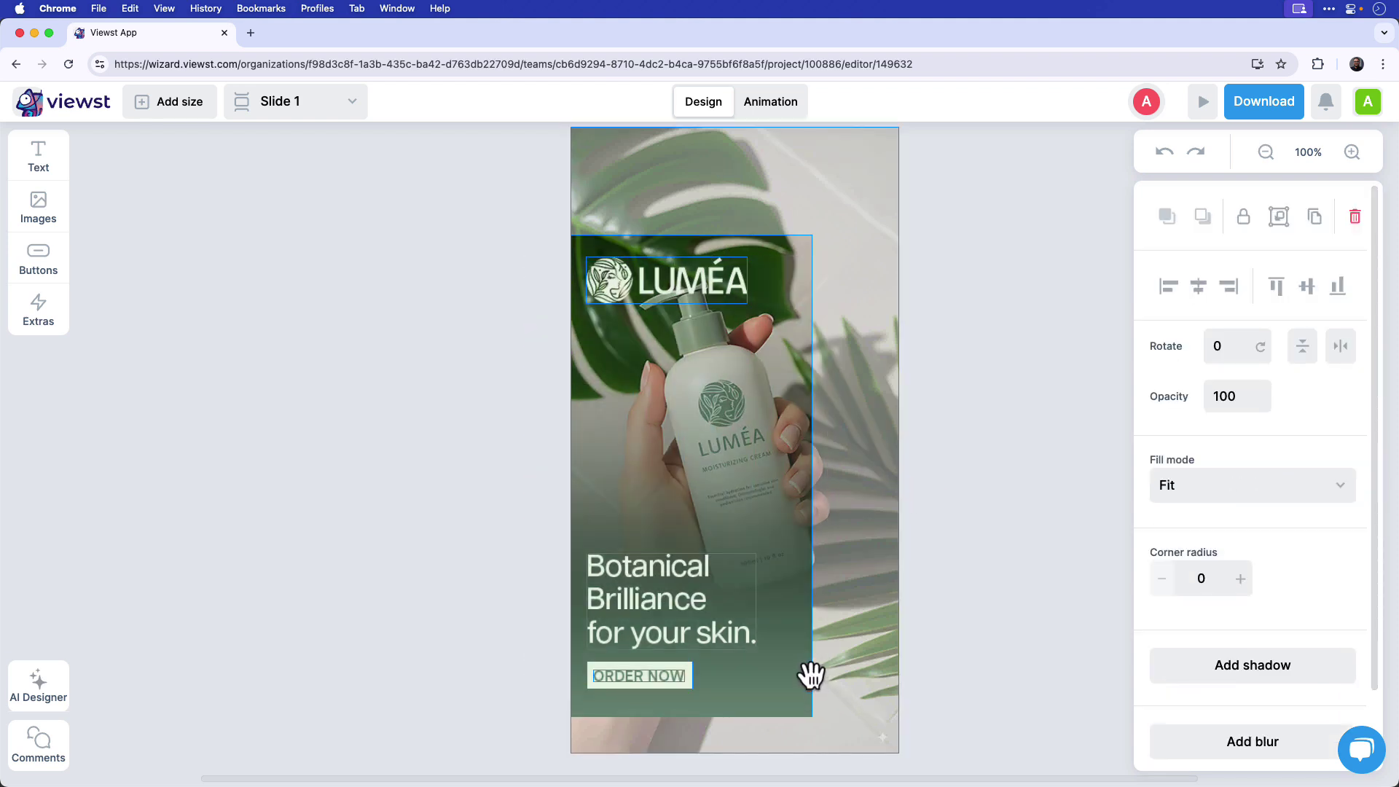
pyautogui.press('super+c')
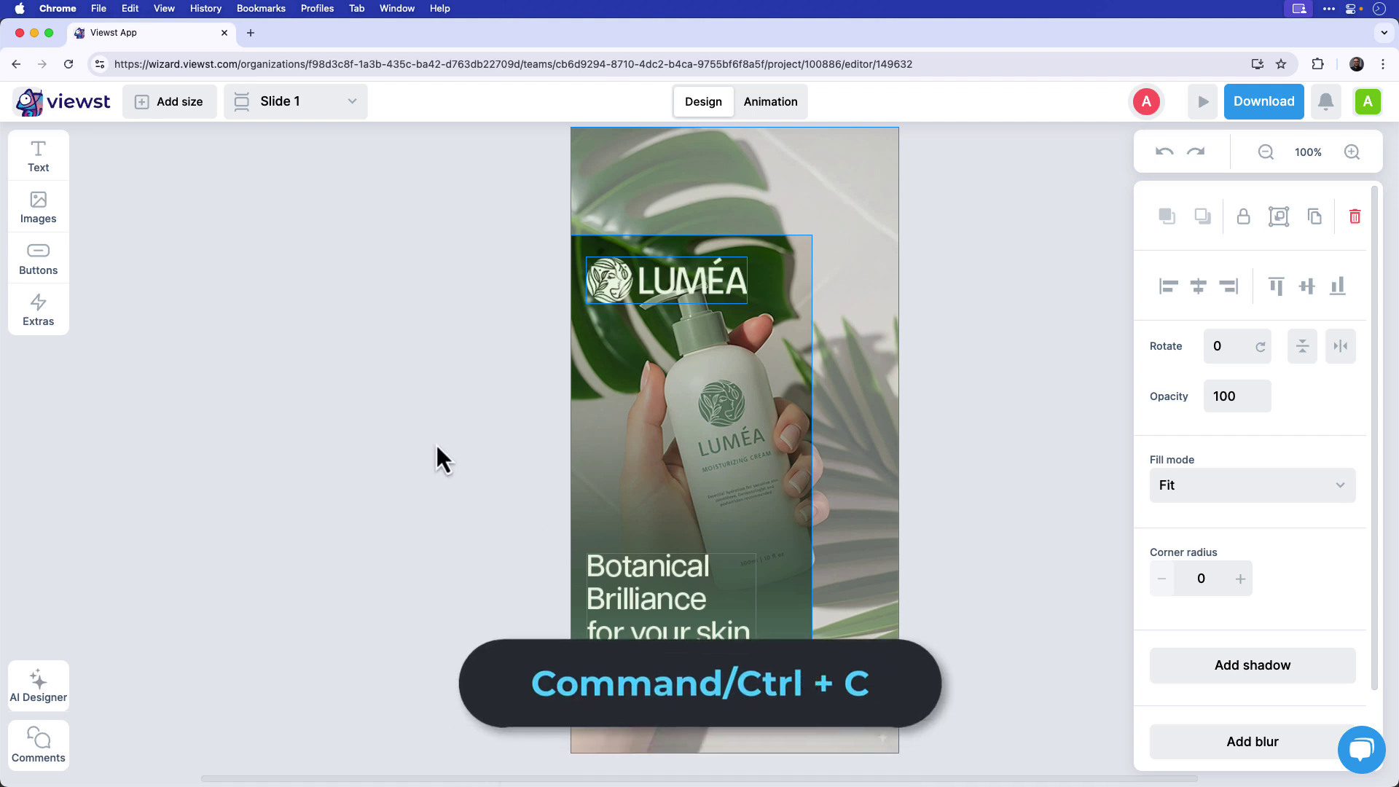
pyautogui.click(85, 113)
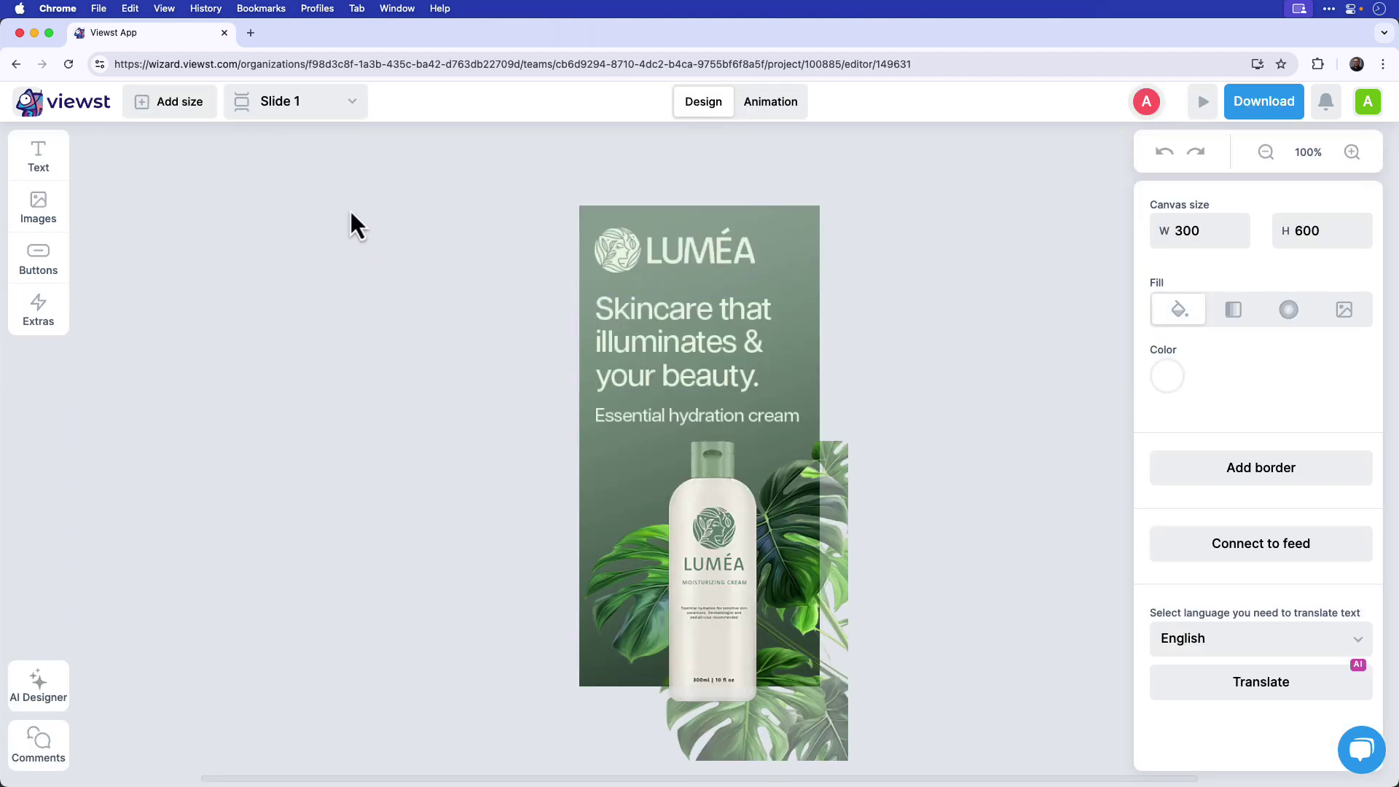
# Add a blank second slide to the Lumea 300x600 ad, paste the copied elements onto it, and check both slides in the slide list.
pyautogui.click(357, 113)
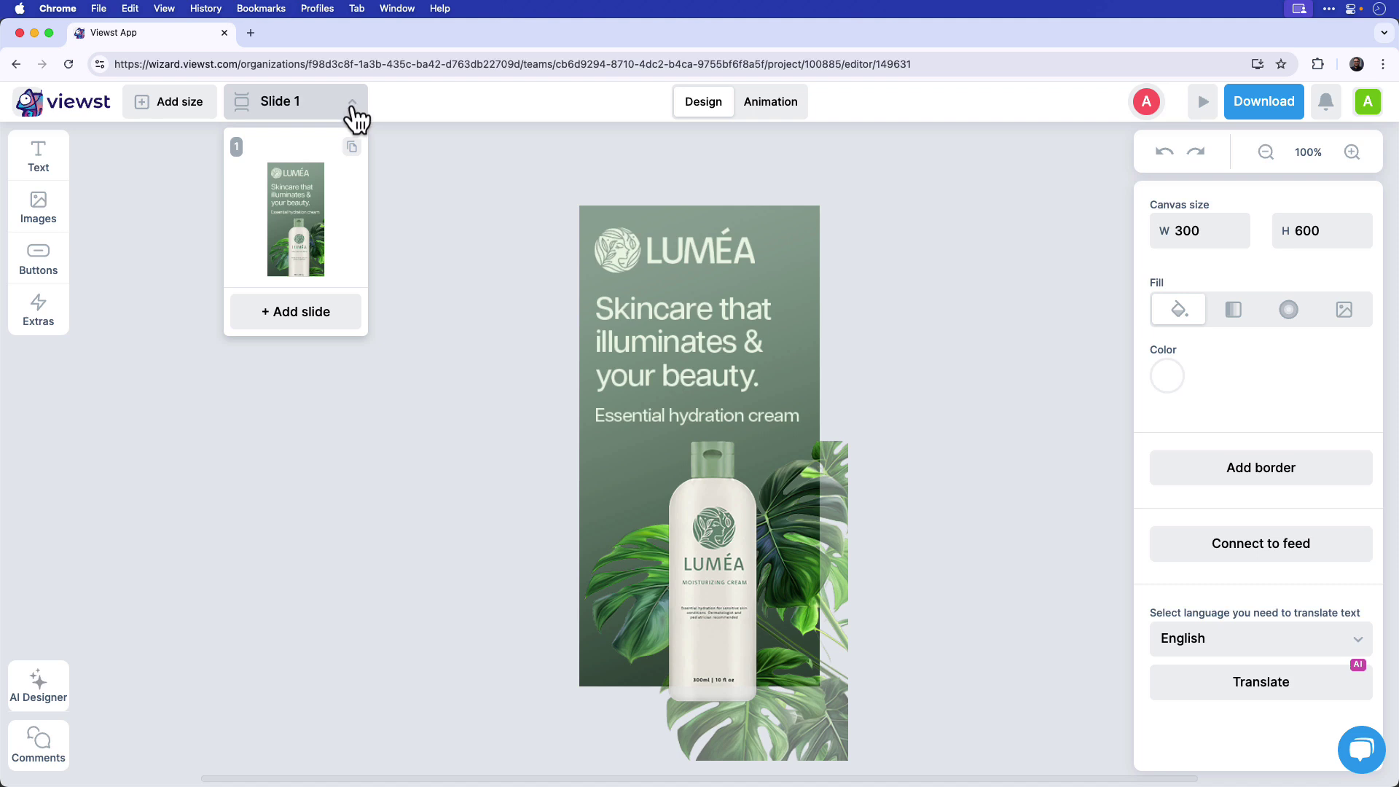
pyautogui.click(339, 324)
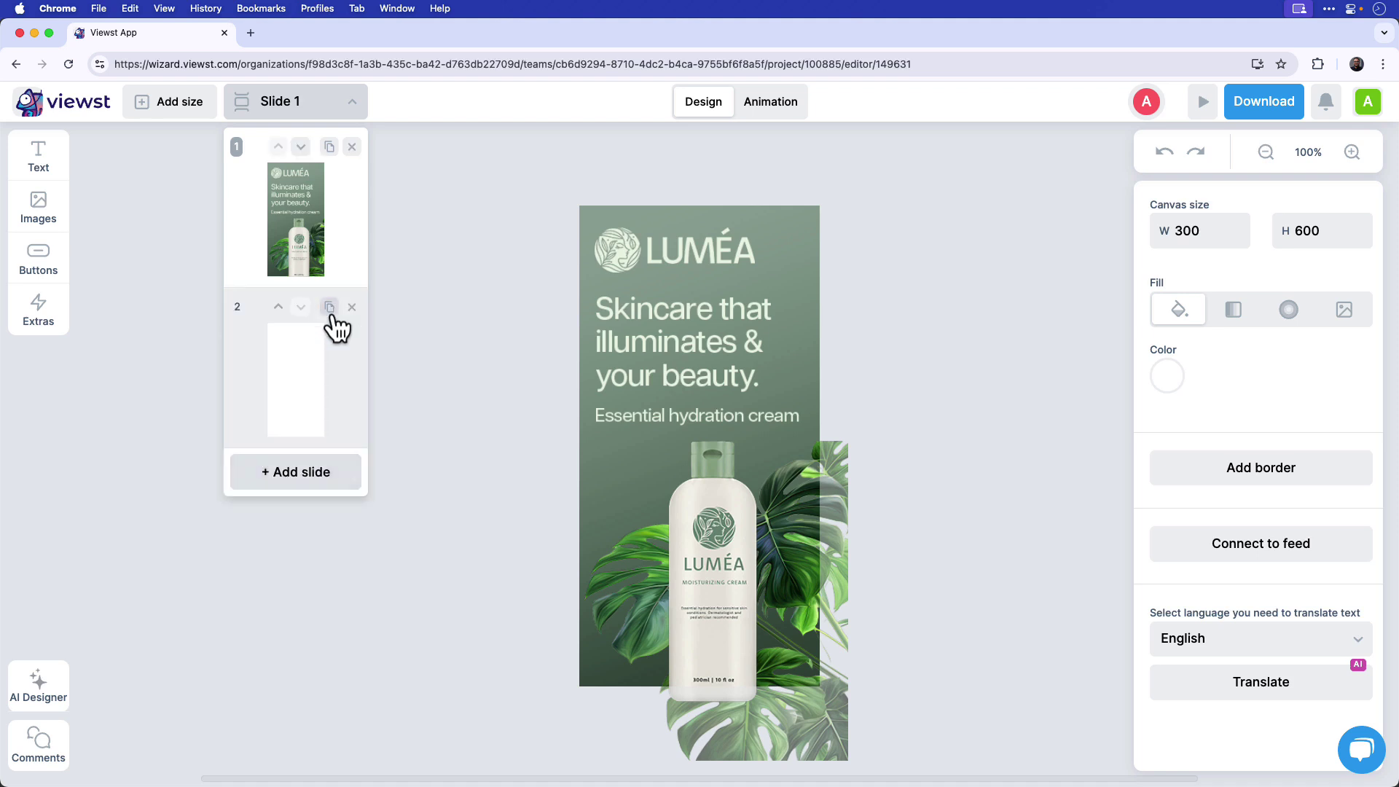
pyautogui.click(315, 393)
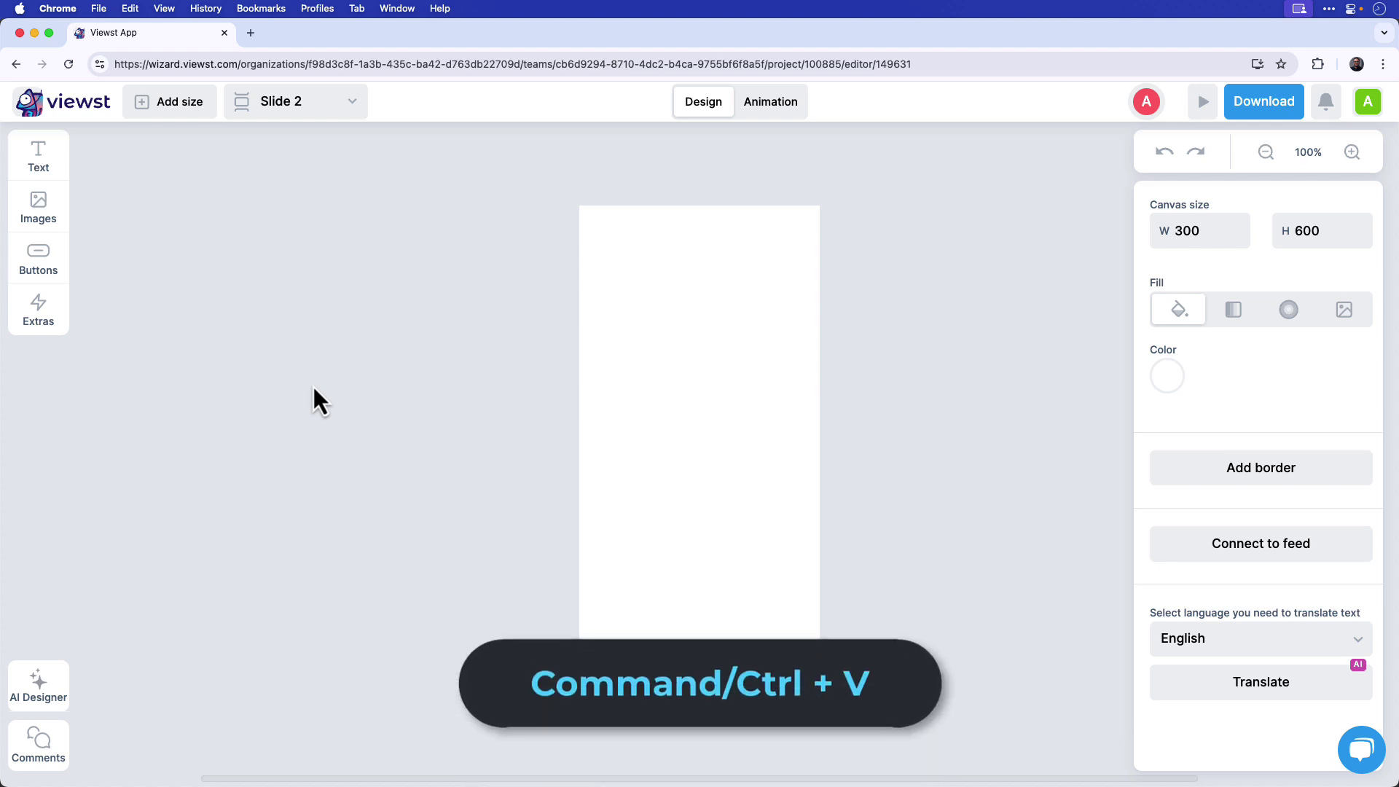
pyautogui.press('super+v')
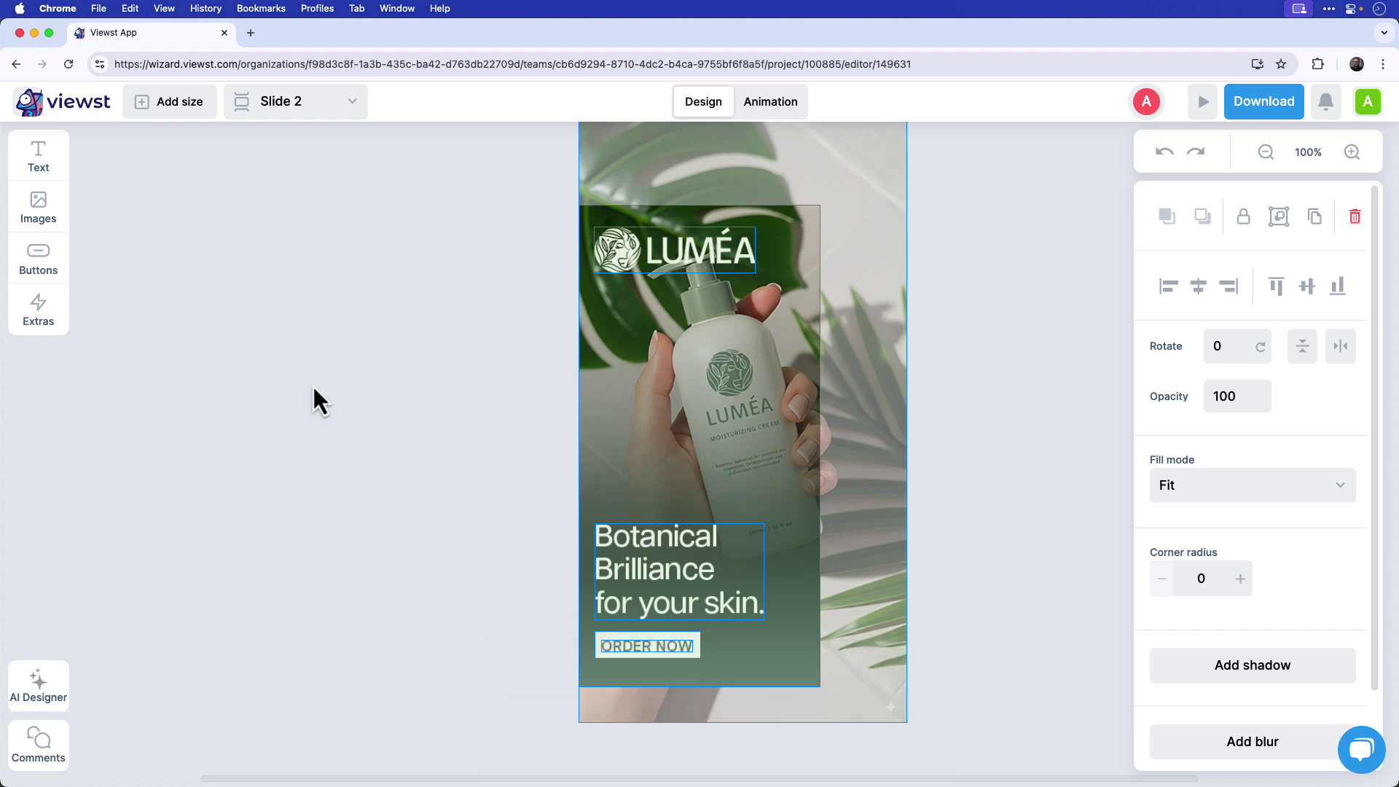
pyautogui.click(313, 386)
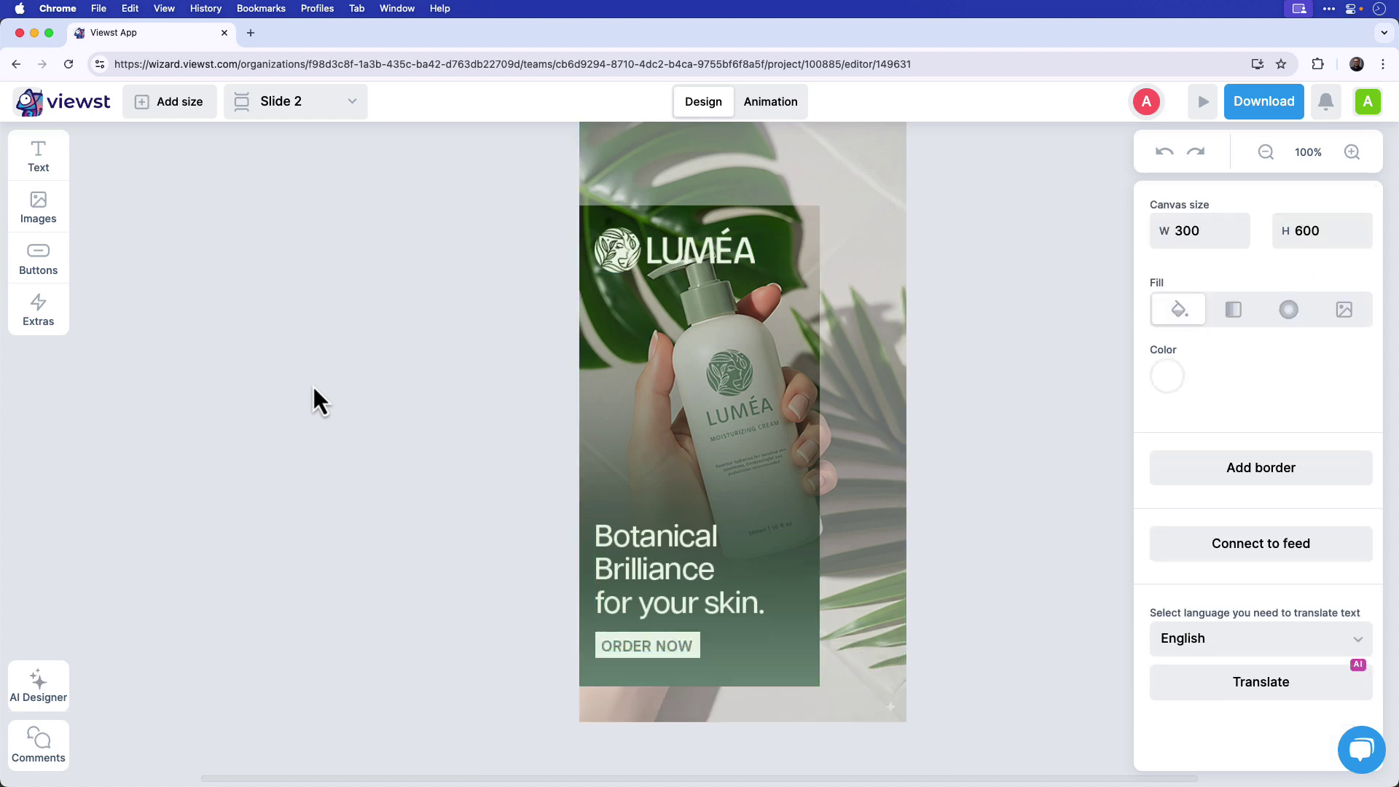
pyautogui.click(353, 109)
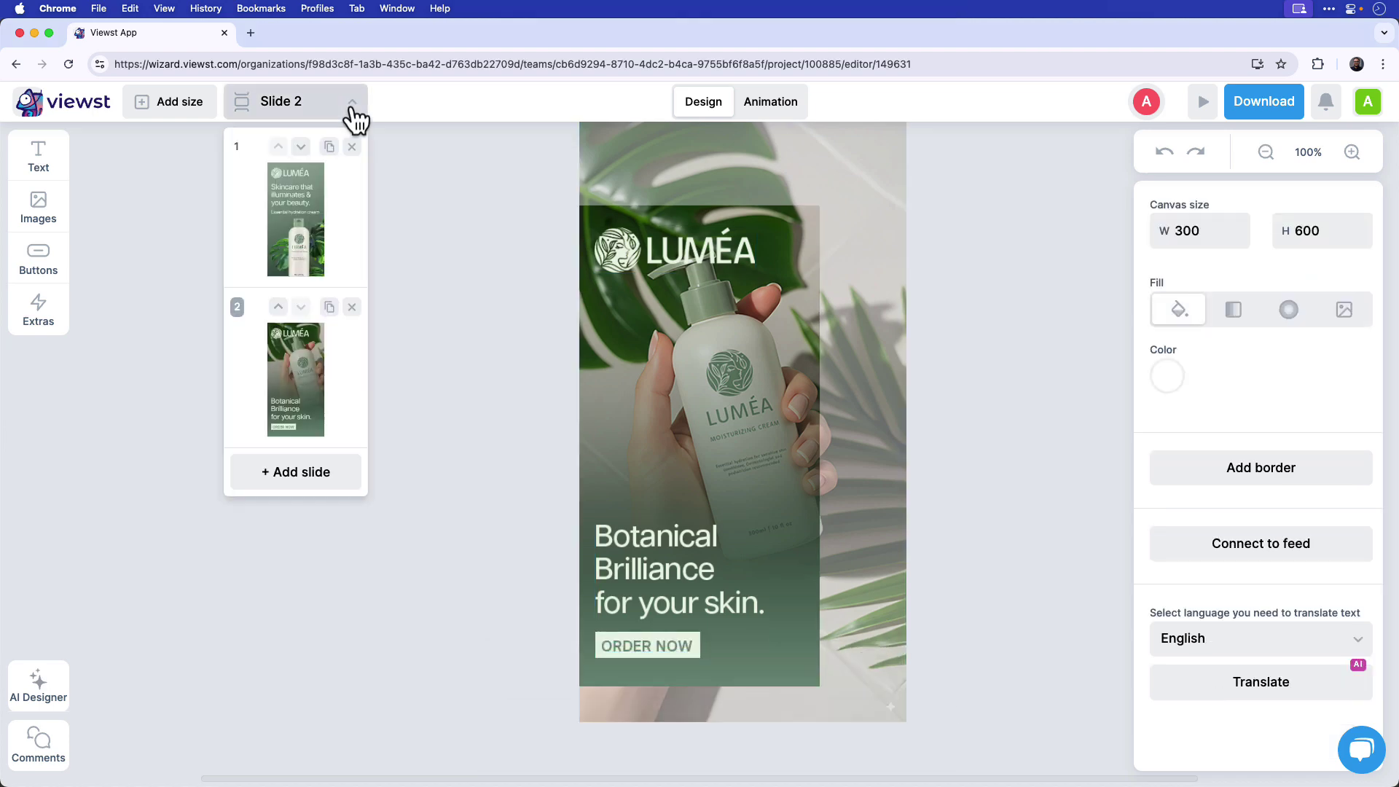
# Display slide 1 of the ad on the canvas, and return to slide 2 to compare them.
pyautogui.click(329, 227)
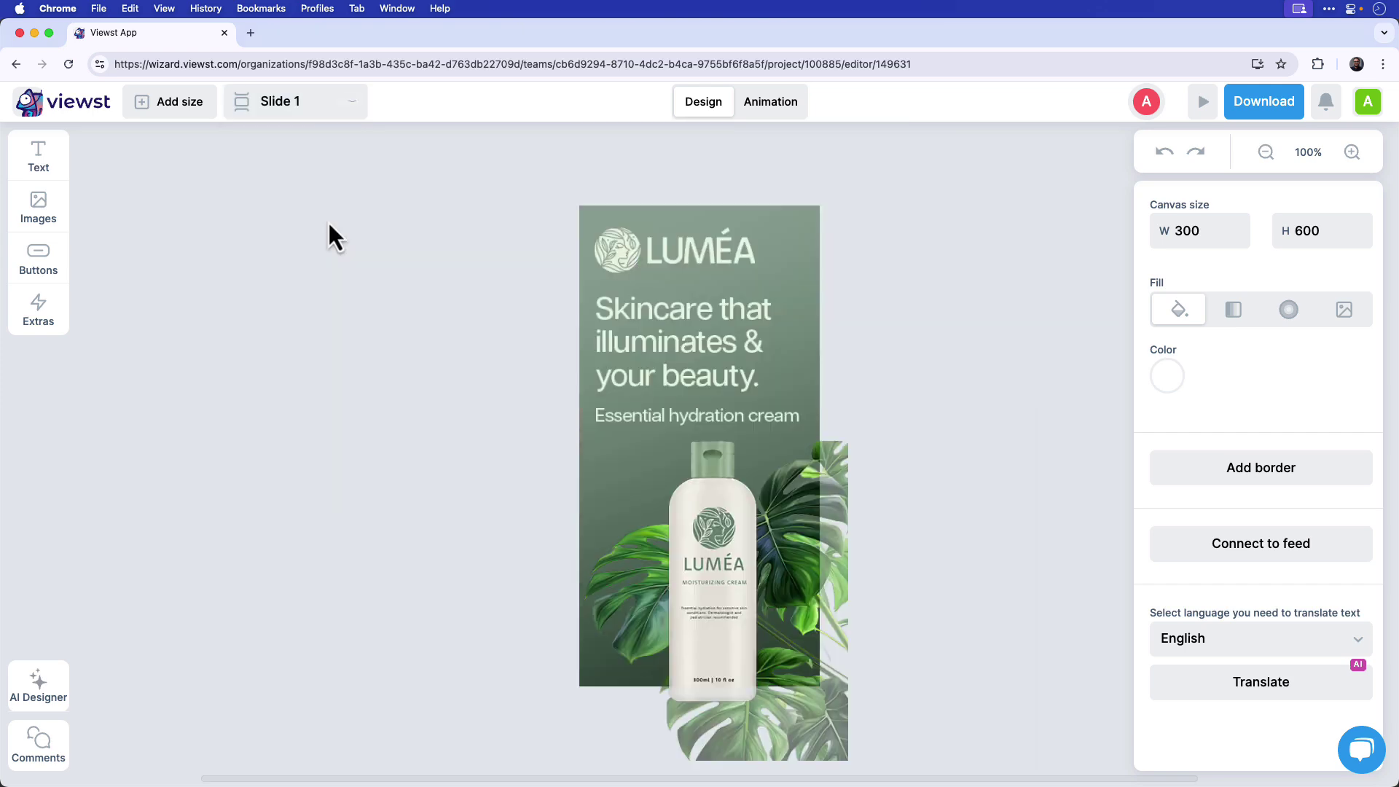
pyautogui.click(332, 123)
pyautogui.click(312, 360)
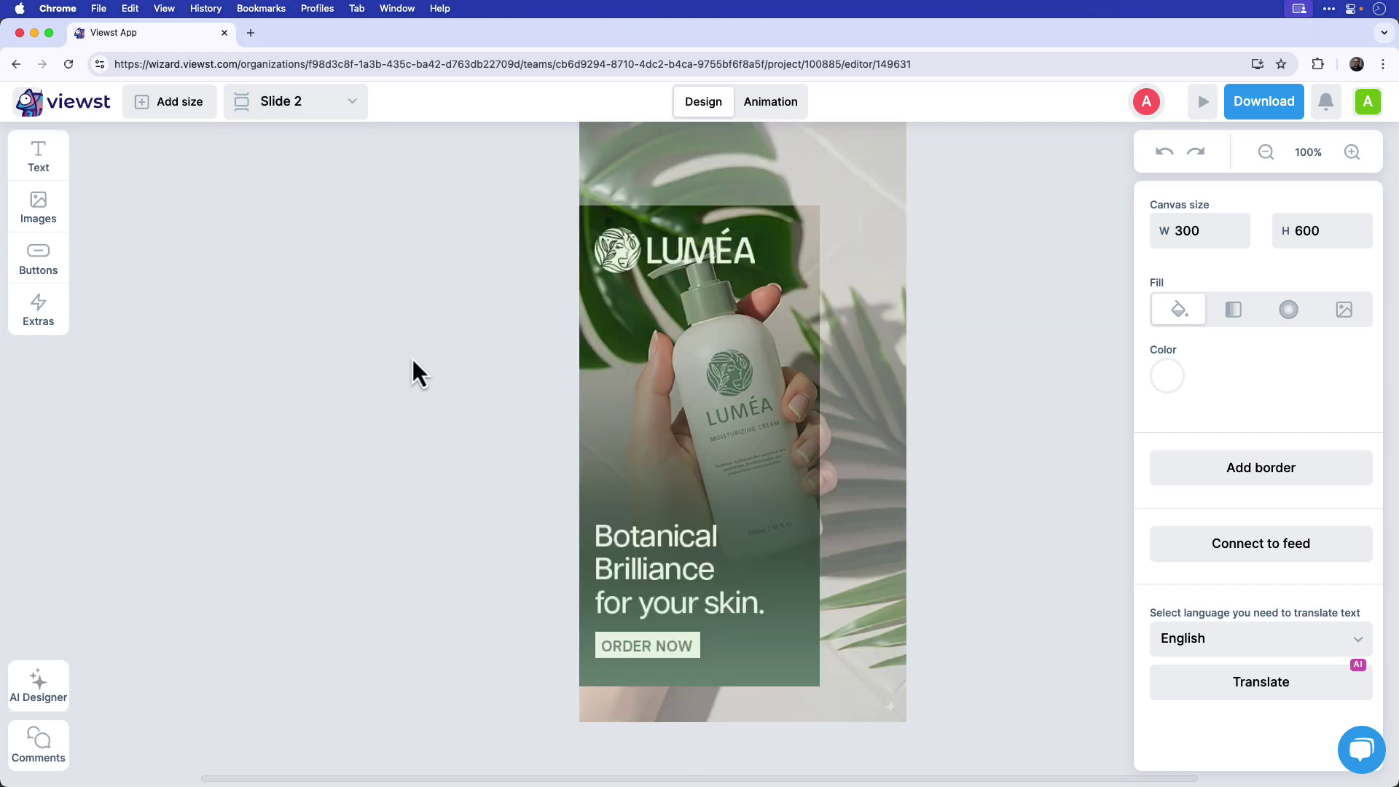
# Add a blank third slide to the ad, and make and remove a duplicate of slide 2.
pyautogui.click(348, 109)
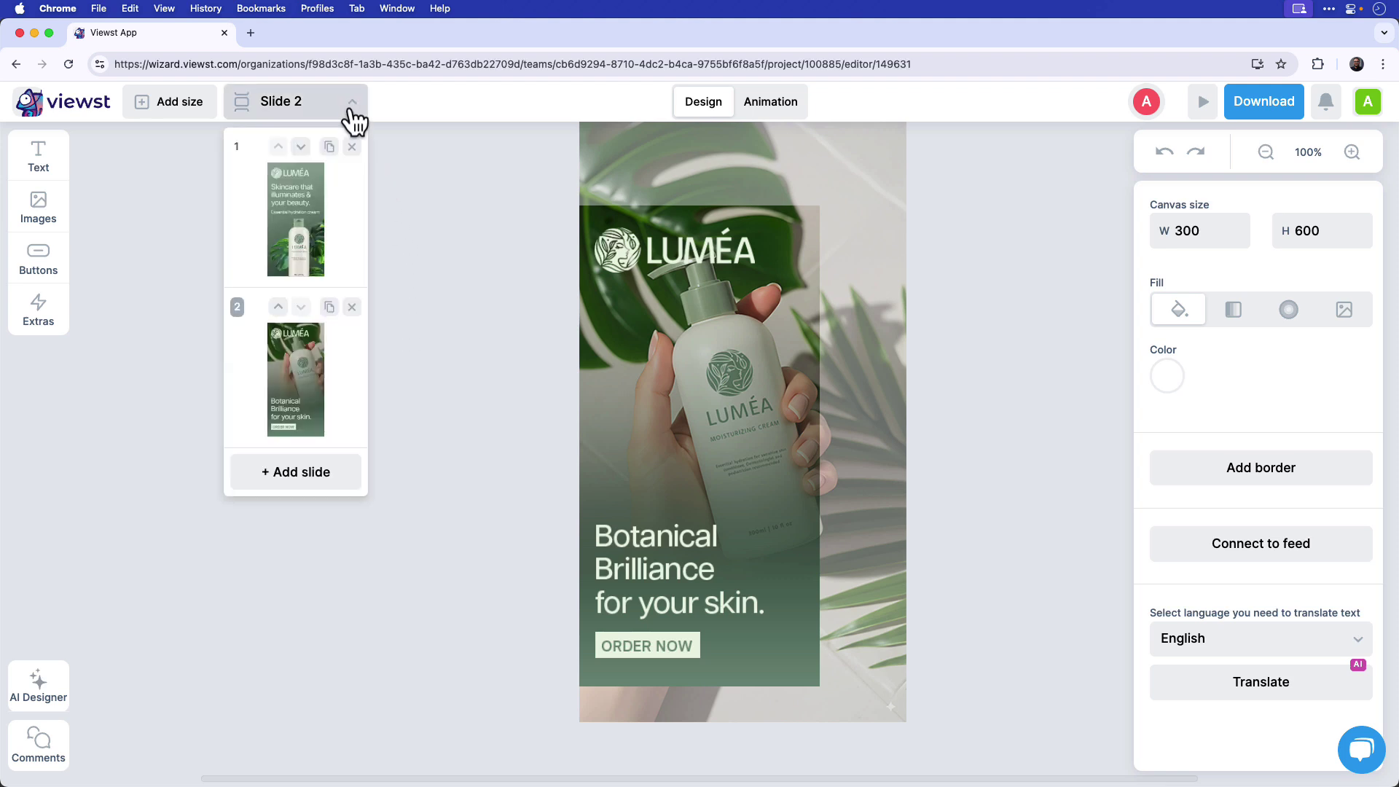
pyautogui.click(325, 484)
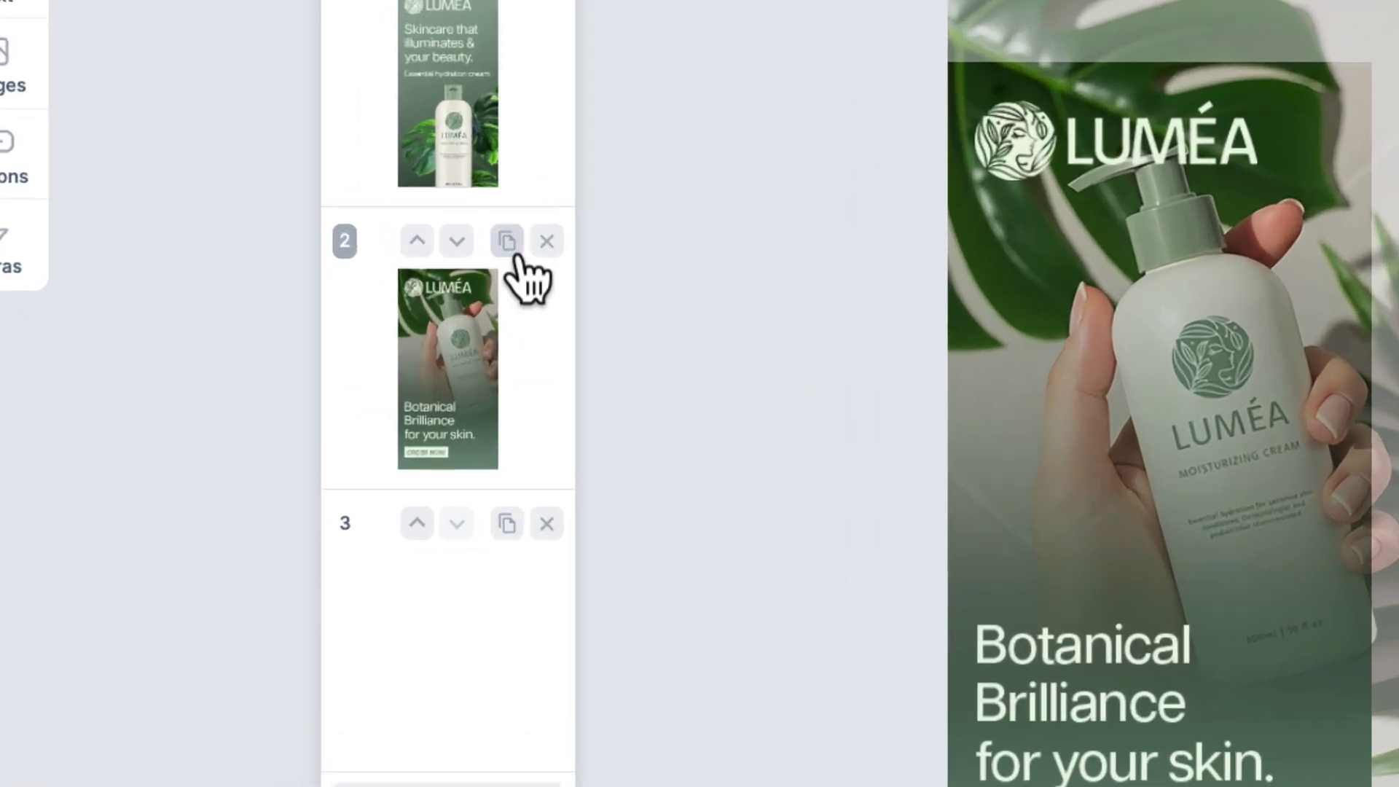
pyautogui.click(516, 256)
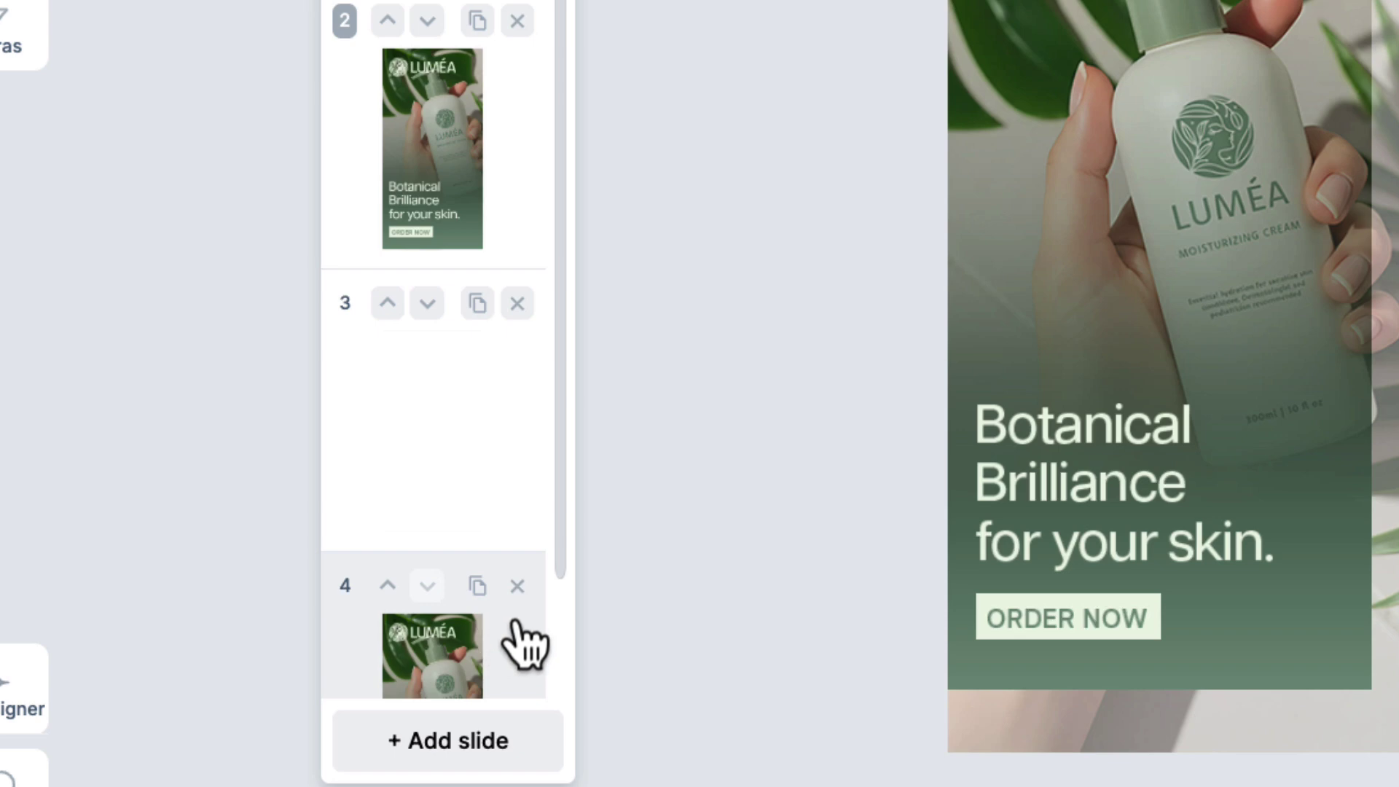
pyautogui.click(518, 589)
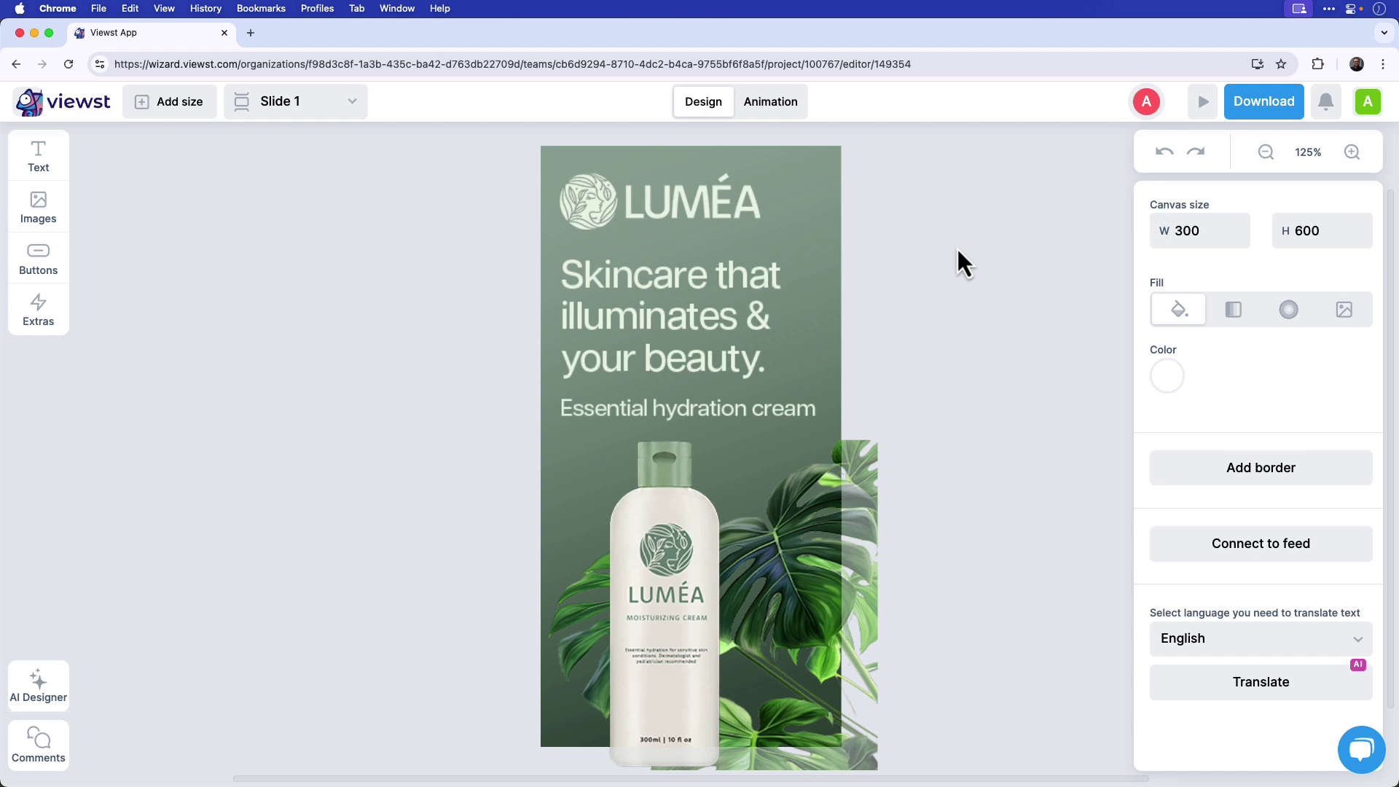
# Animate the bottle on slide 1 with a Slide in down appearance that starts at 0 ms.
pyautogui.click(786, 113)
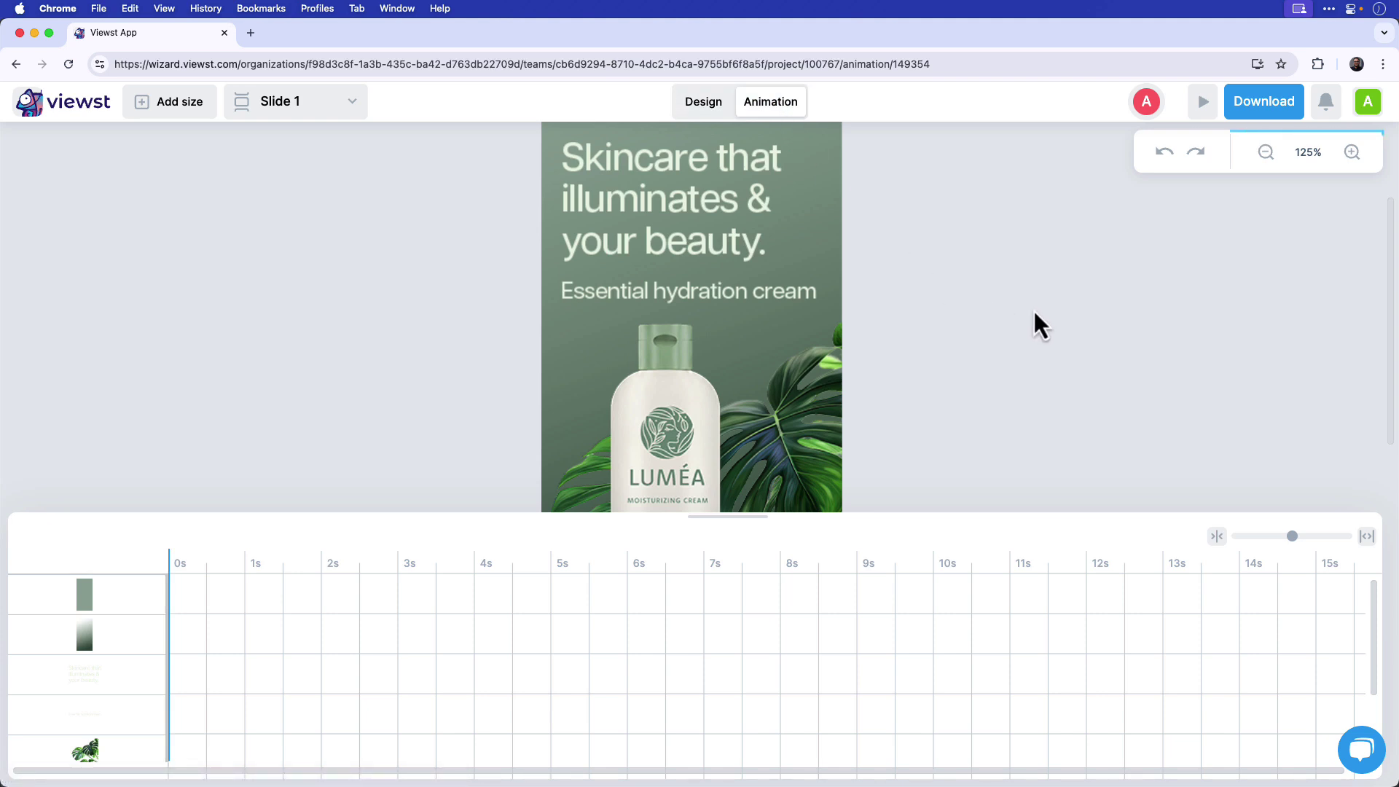
pyautogui.click(1263, 165)
pyautogui.click(1263, 165)
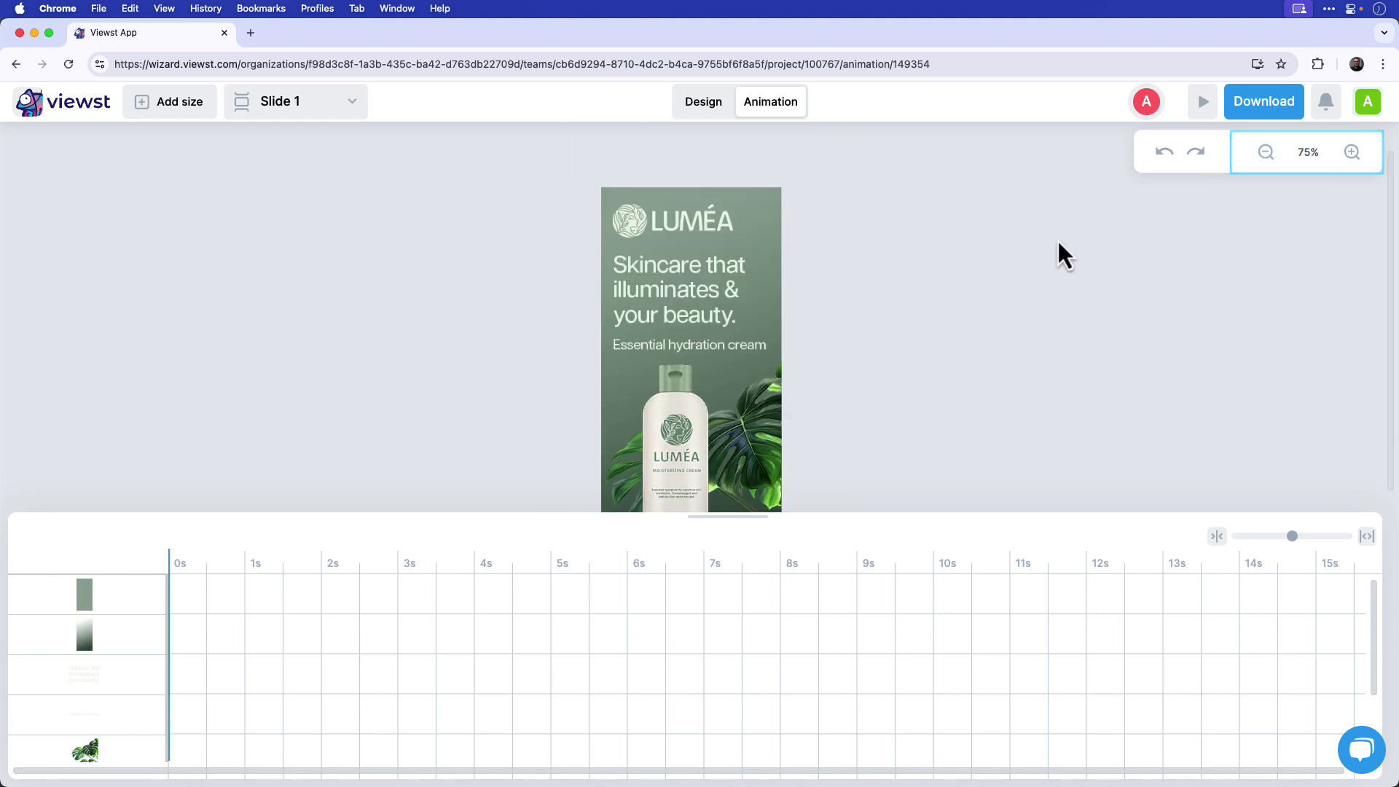
pyautogui.scroll(-1, 936, 296)
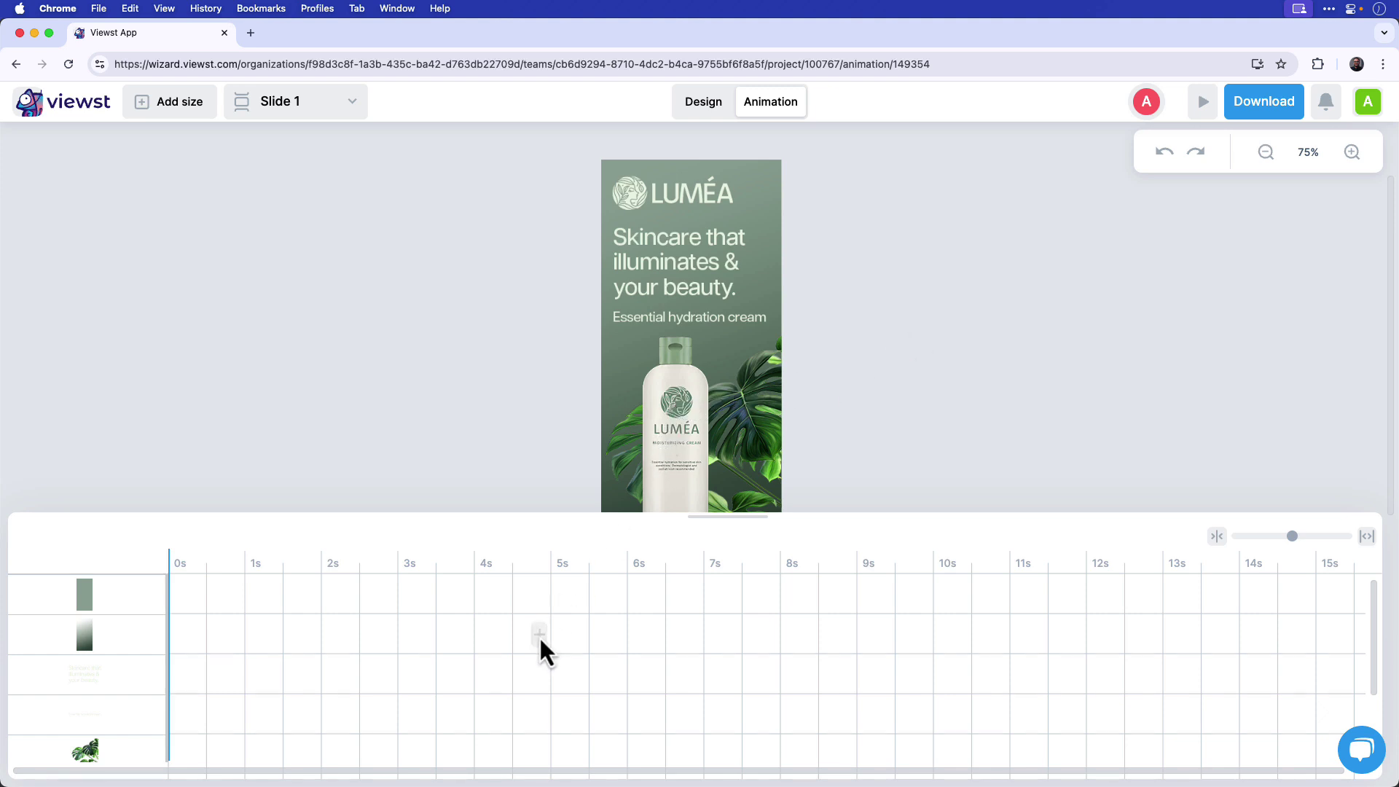
pyautogui.scroll(-1, 540, 637)
pyautogui.scroll(-1, 539, 637)
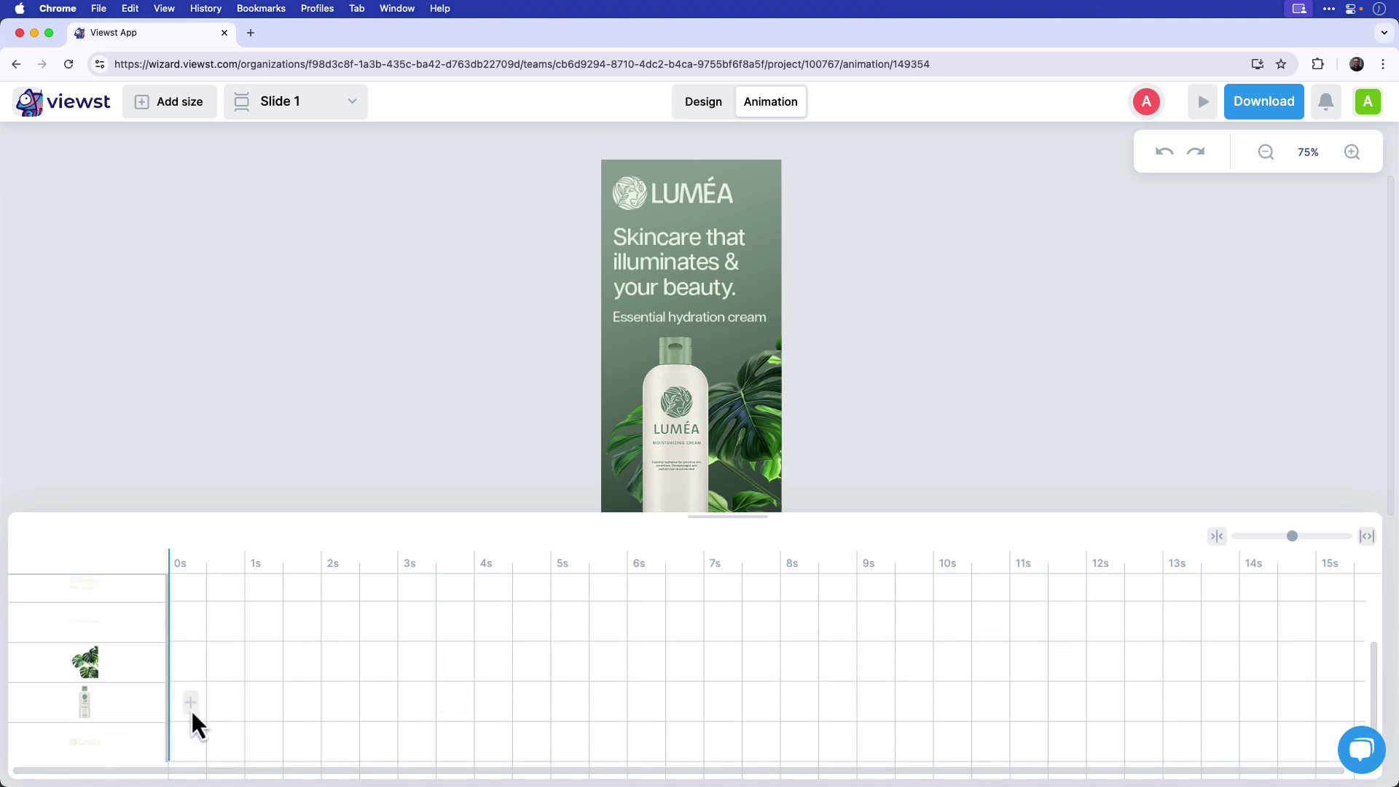
pyautogui.click(191, 710)
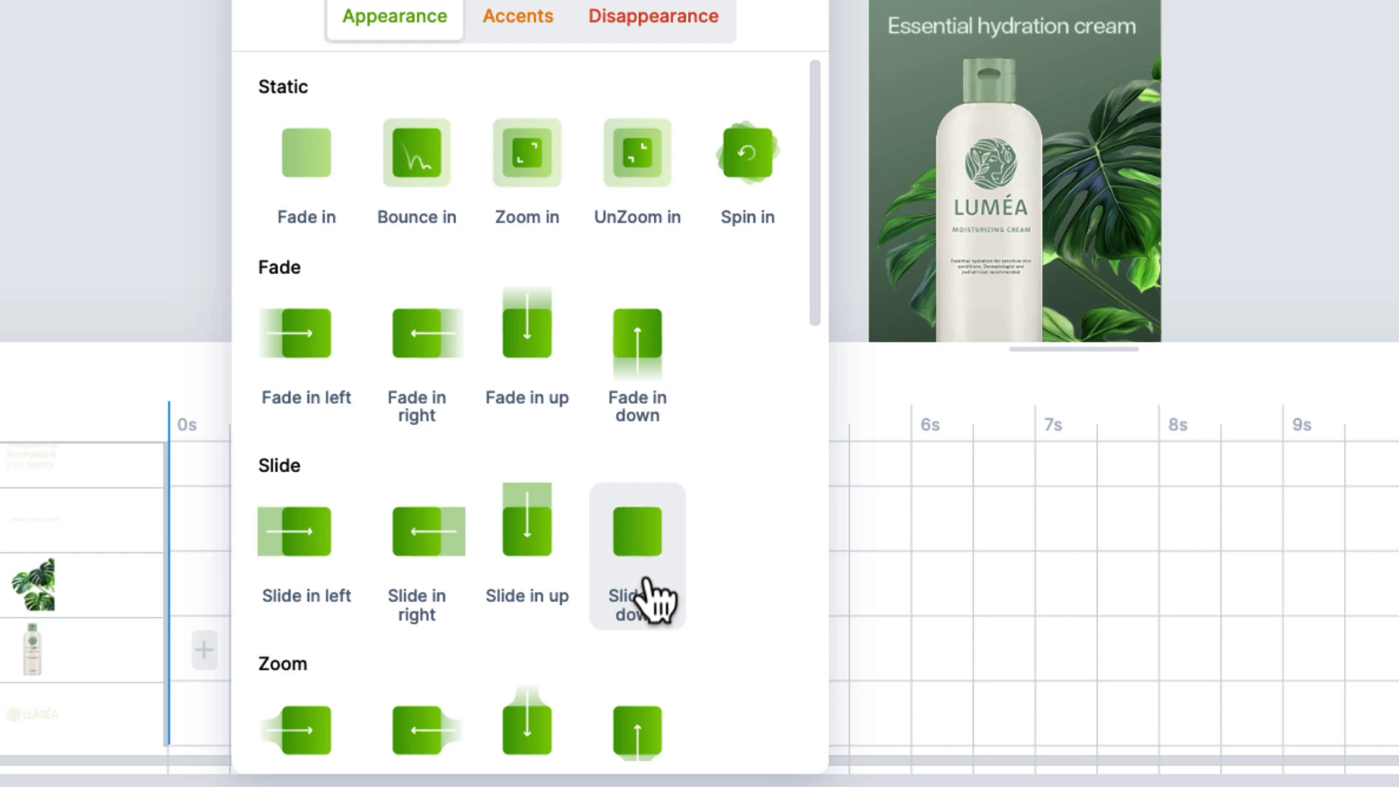
pyautogui.click(647, 581)
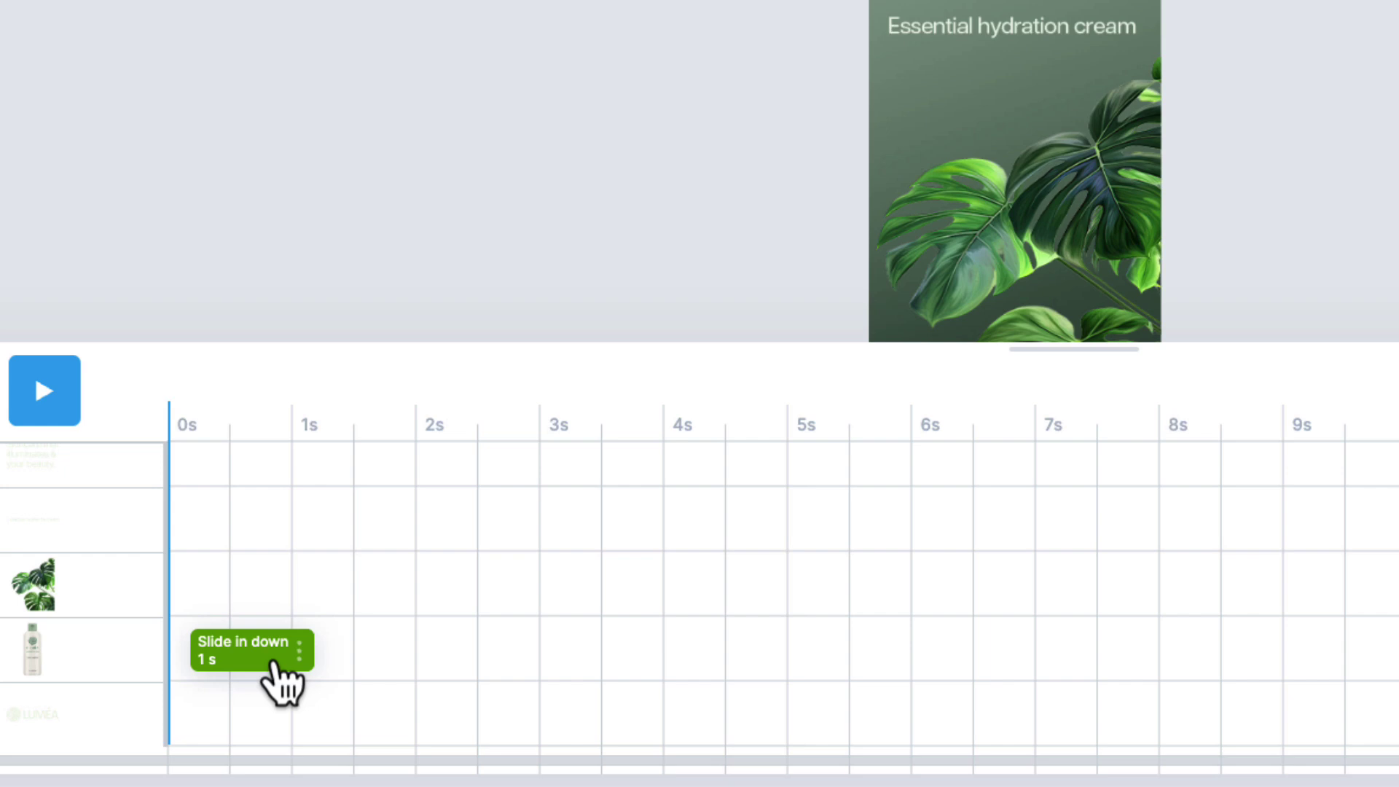
pyautogui.moveTo(275, 661); pyautogui.dragTo(253, 660)
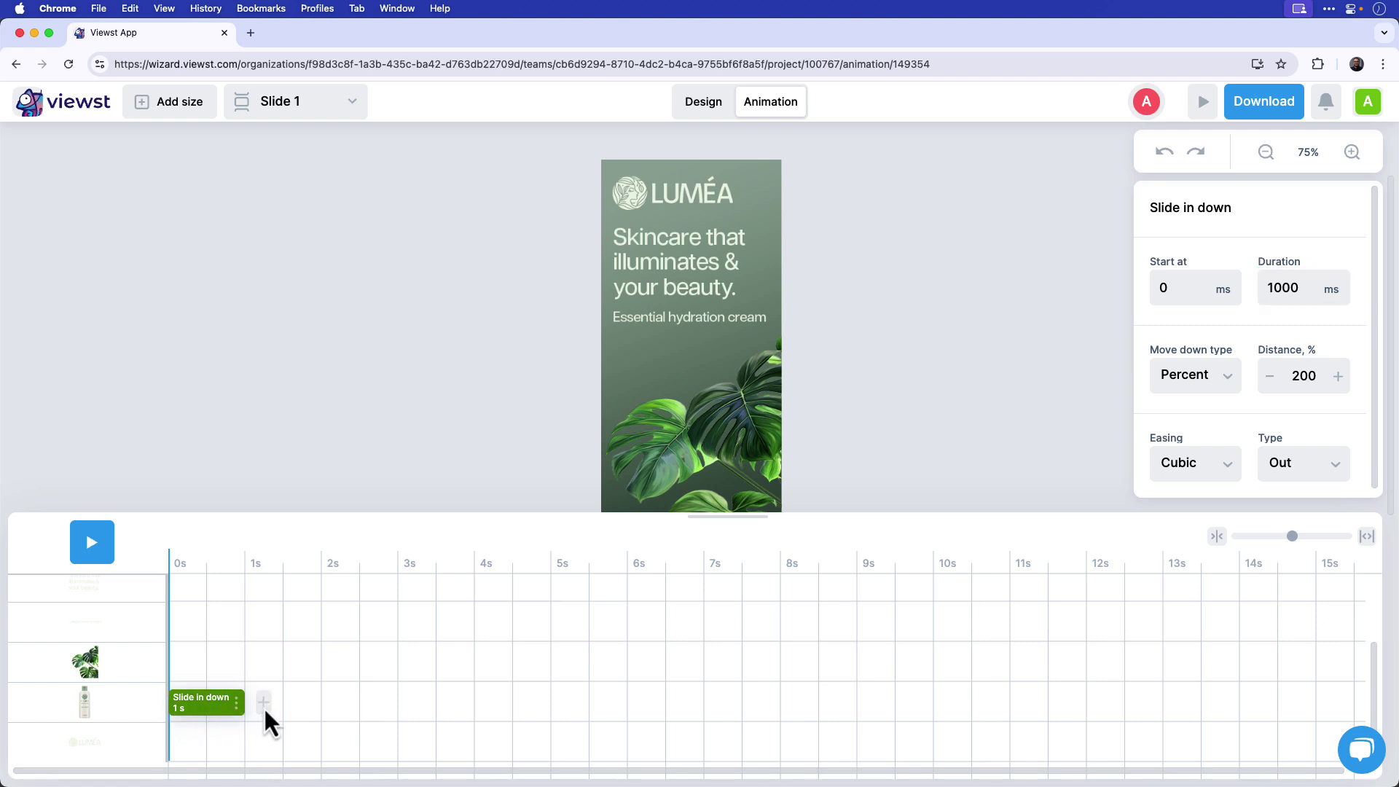
# Add a Zoom accent to the bottle starting at 1001 ms with a 4000 ms duration, and preview the animation.
pyautogui.click(264, 702)
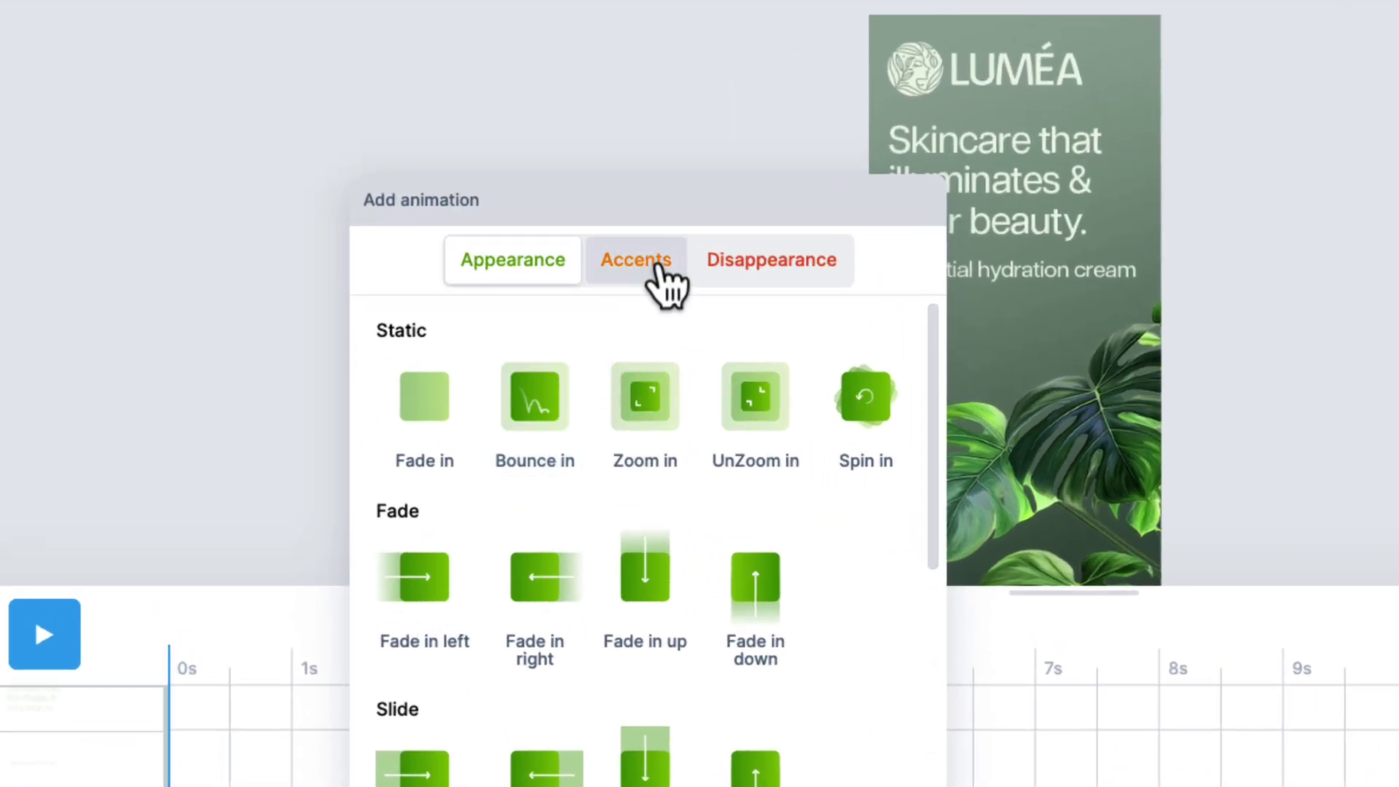
pyautogui.click(470, 313)
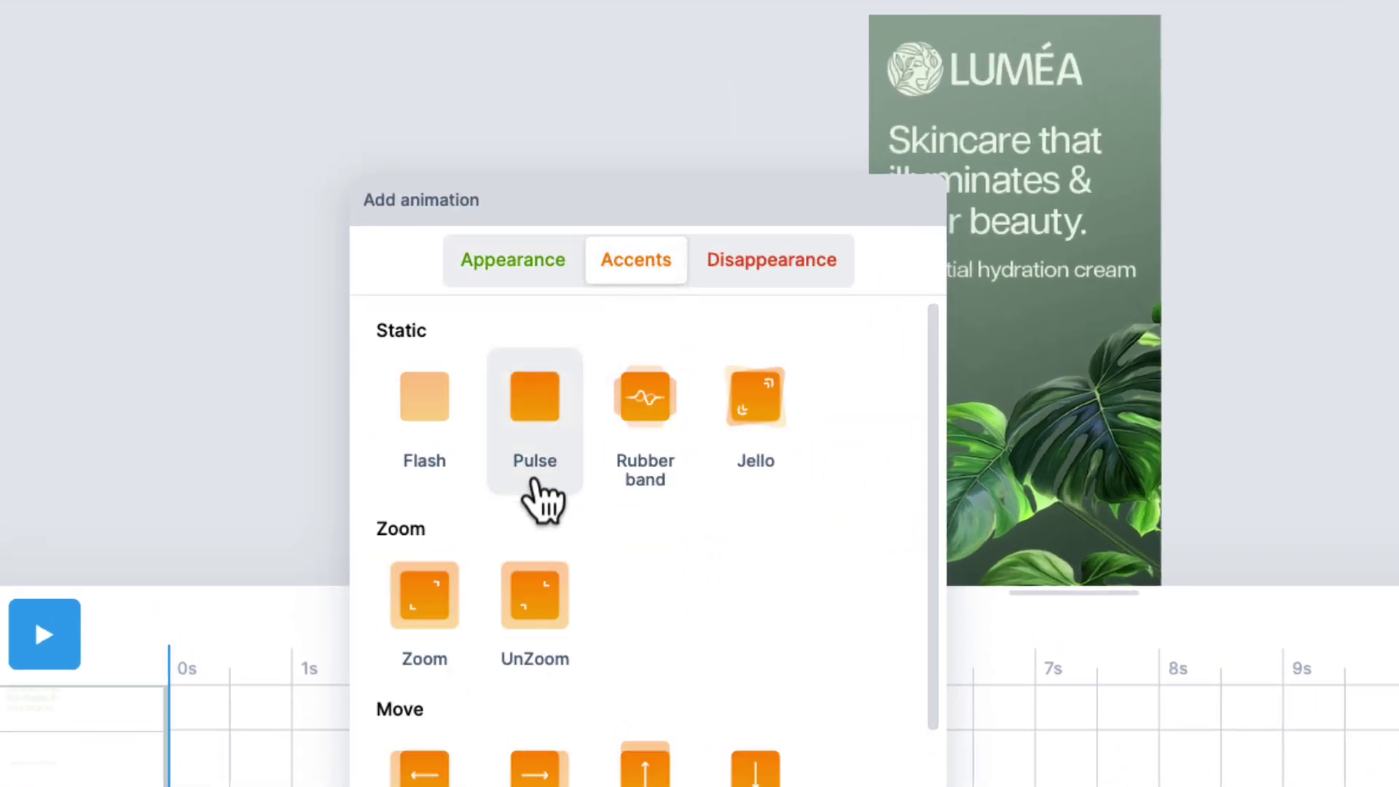
pyautogui.click(461, 599)
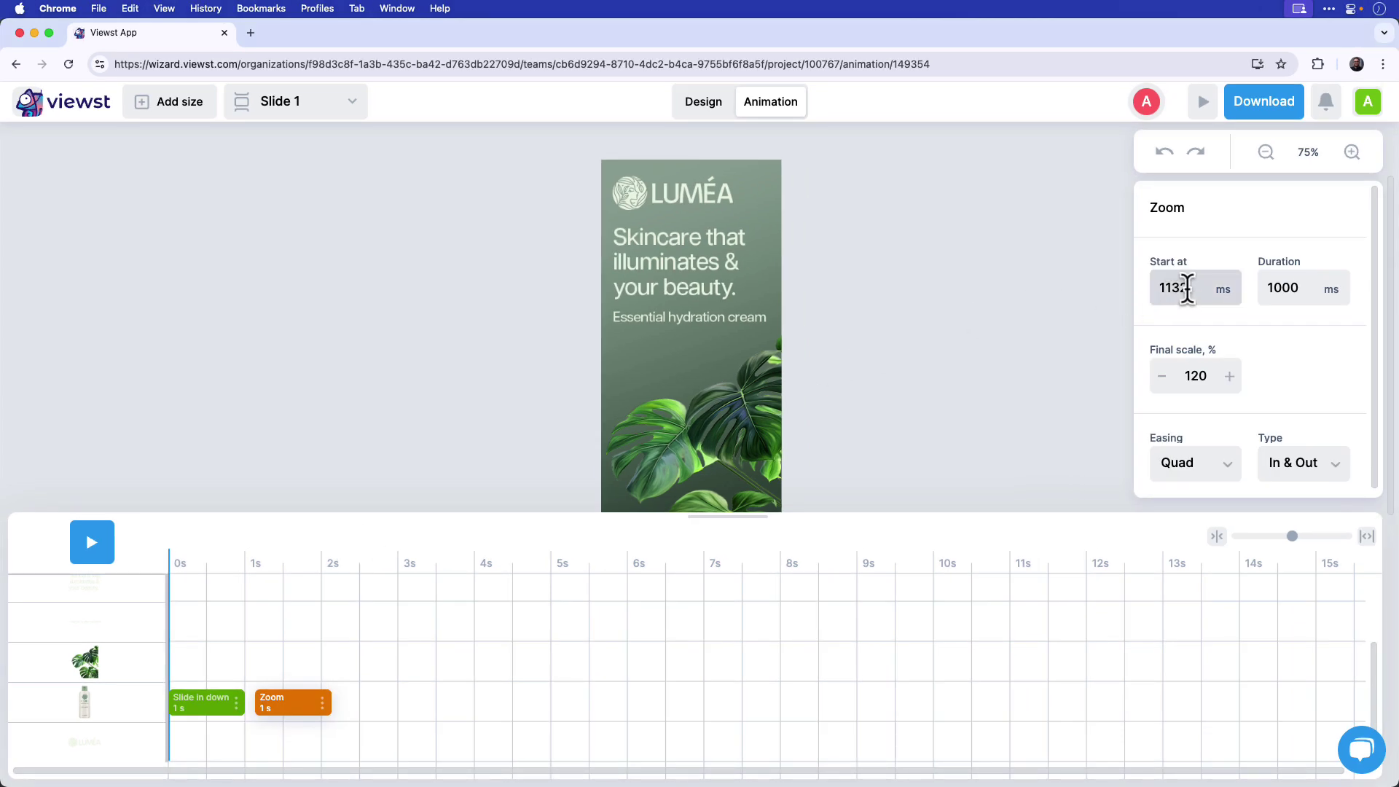
pyautogui.moveTo(1188, 288); pyautogui.dragTo(1149, 291)
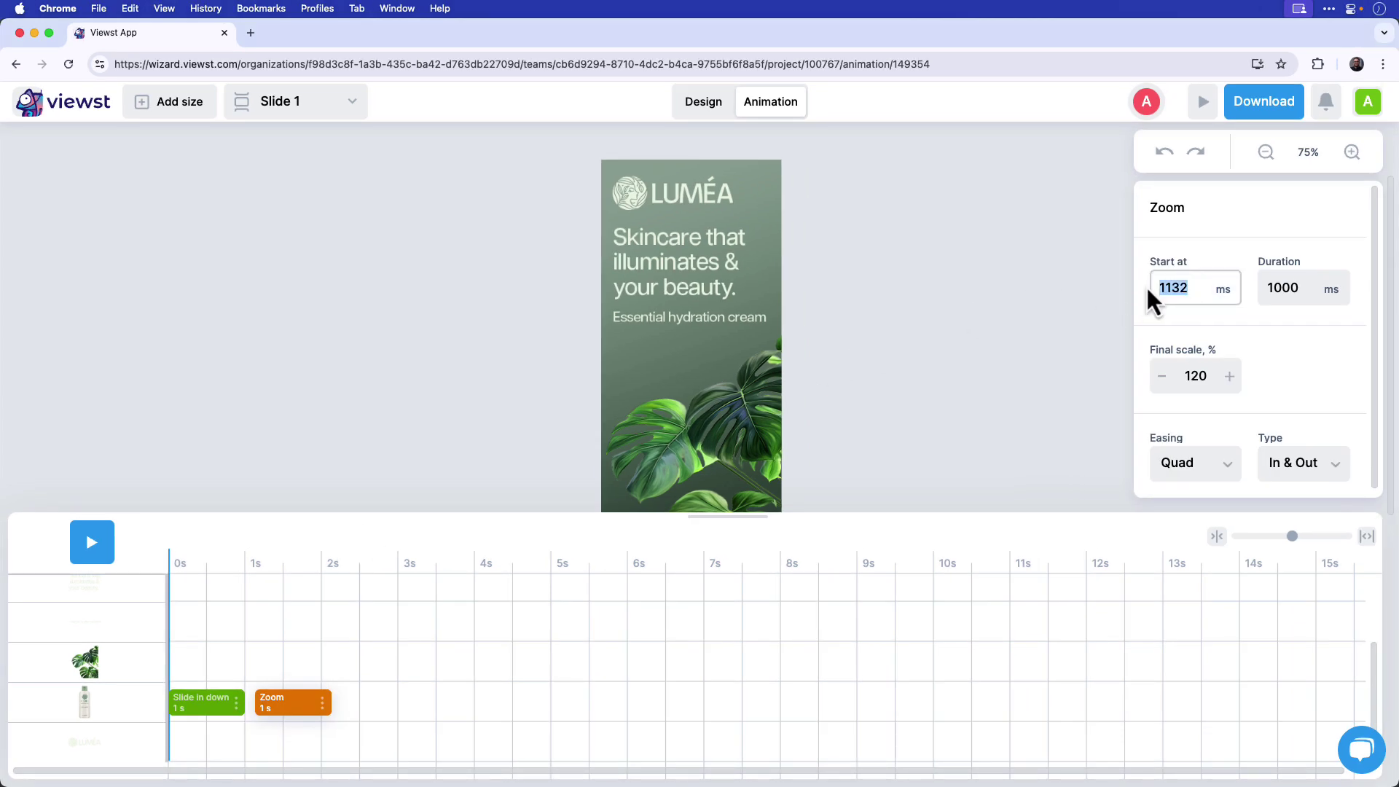
pyautogui.write('1001')
pyautogui.press('Tab')
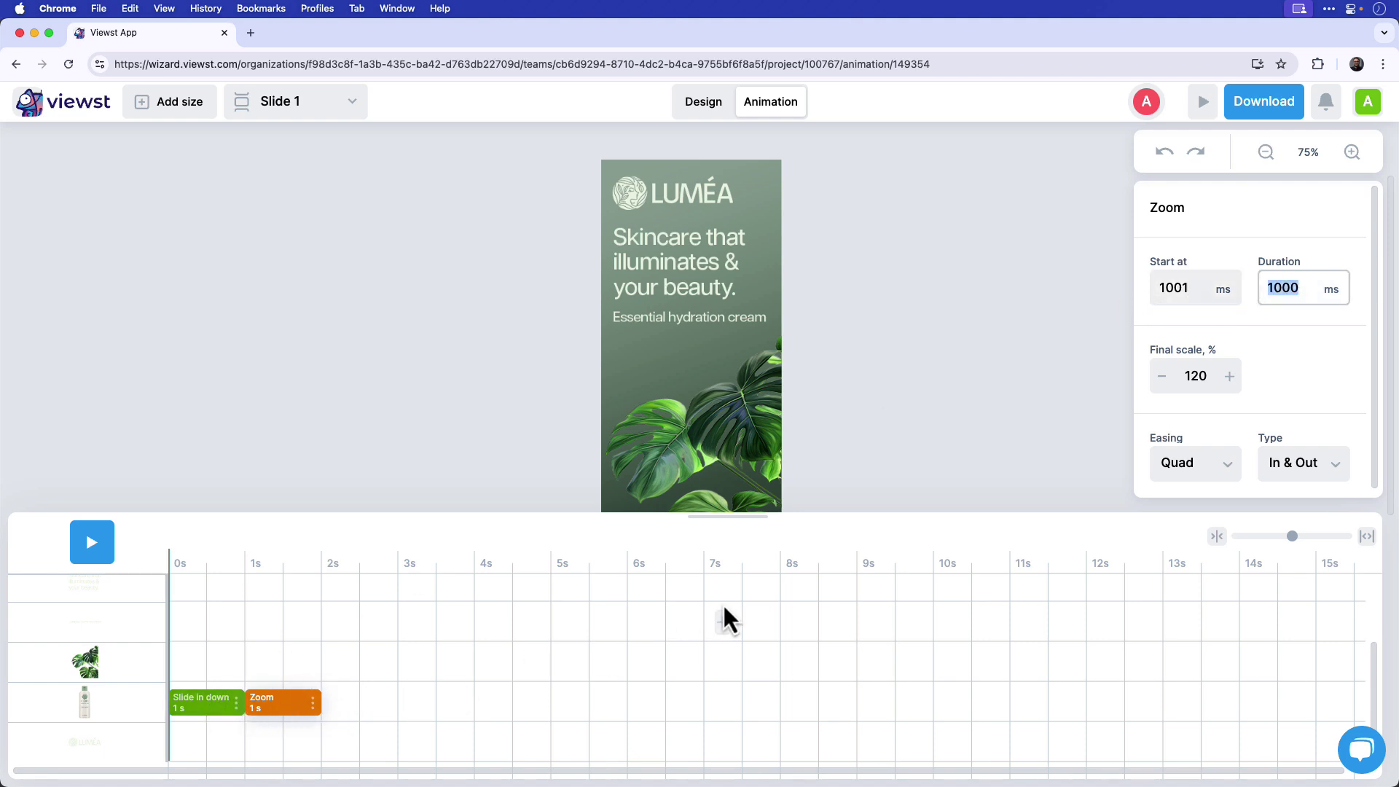
pyautogui.write('1000')
pyautogui.press('Return')
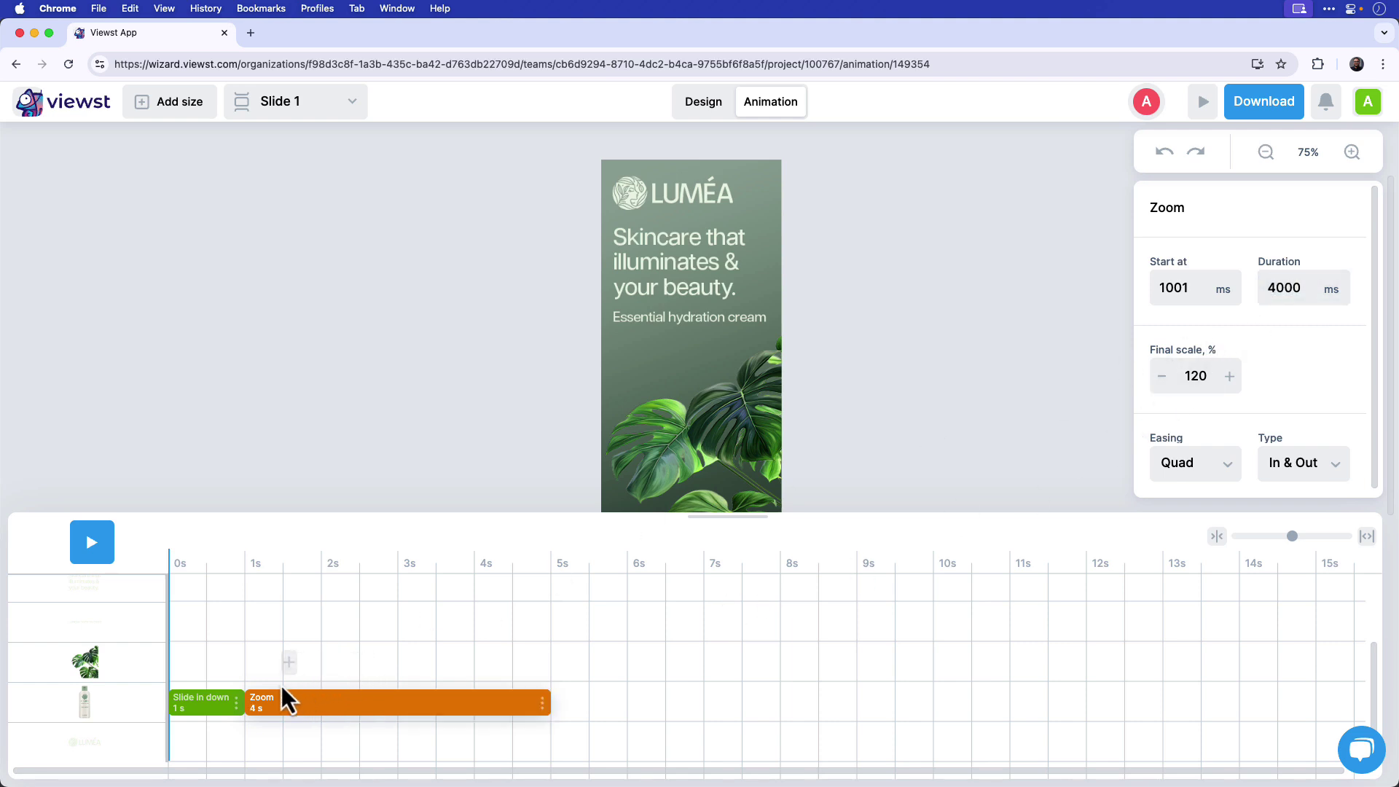
pyautogui.click(100, 555)
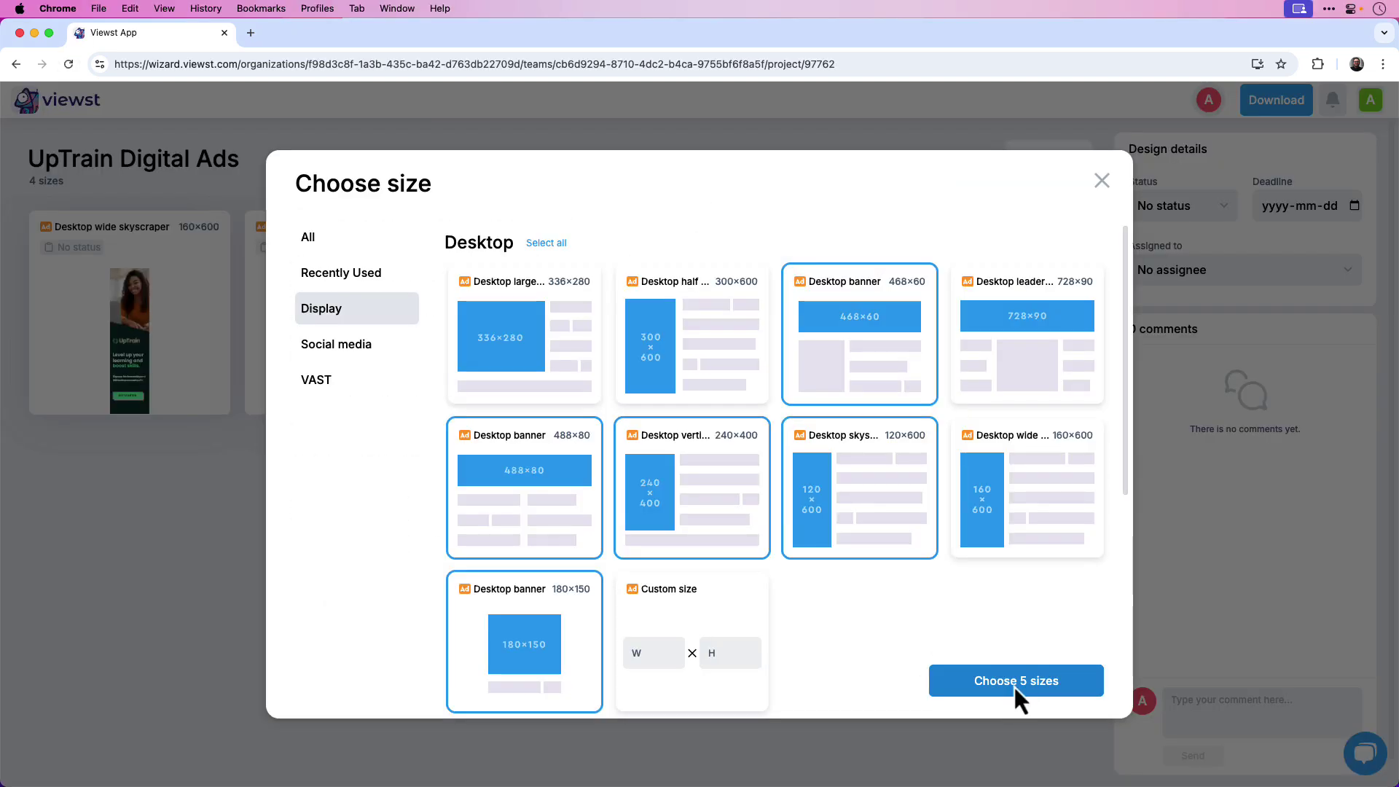
# Add the selected 468×60, 488×80, 240×400, 120×600 and 180×150 desktop sizes to the UpTrain Digital Ads design.
pyautogui.click(1014, 681)
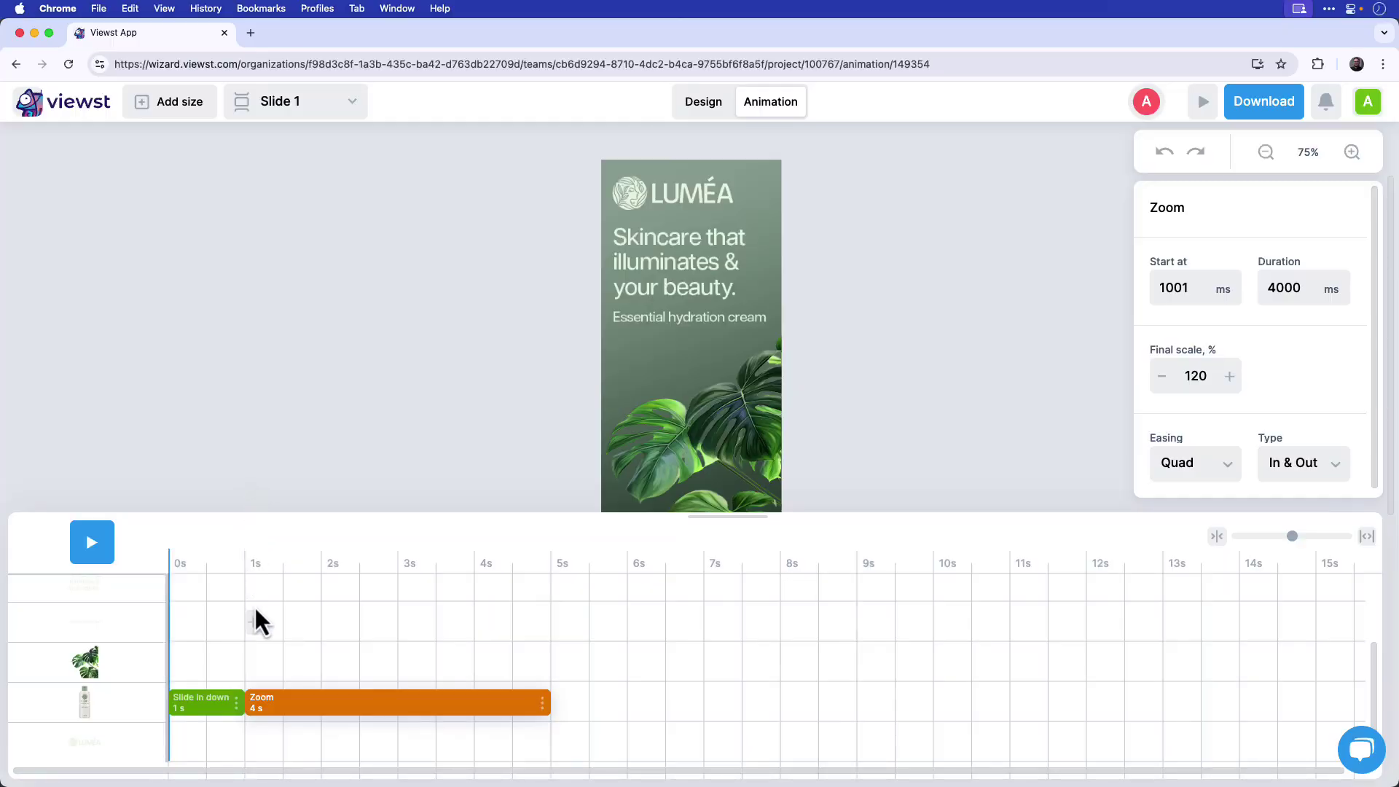
# Give the Lumea logo at the end of the layer list a Flip vertical appearance starting at 500 ms.
pyautogui.scroll(3, 258, 650)
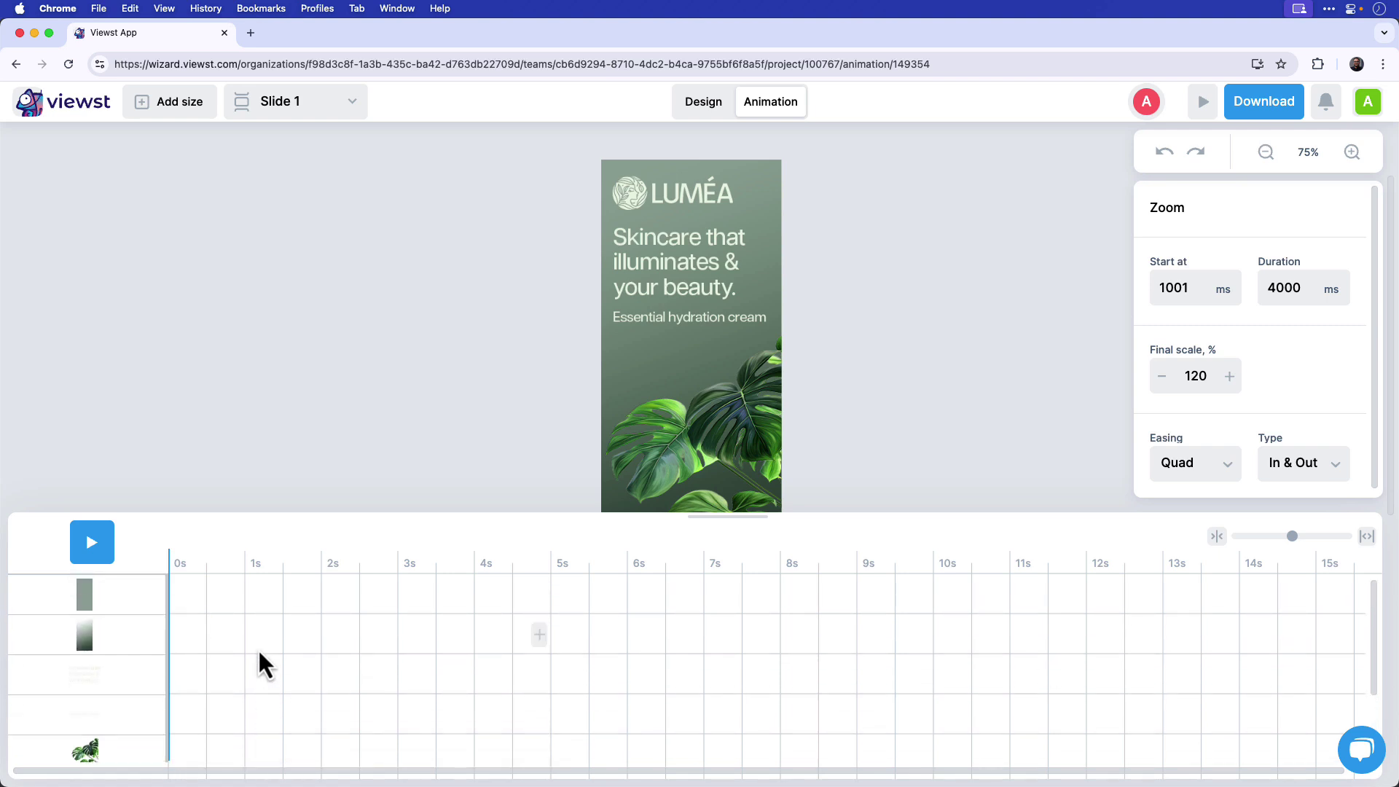
pyautogui.scroll(-3, 259, 651)
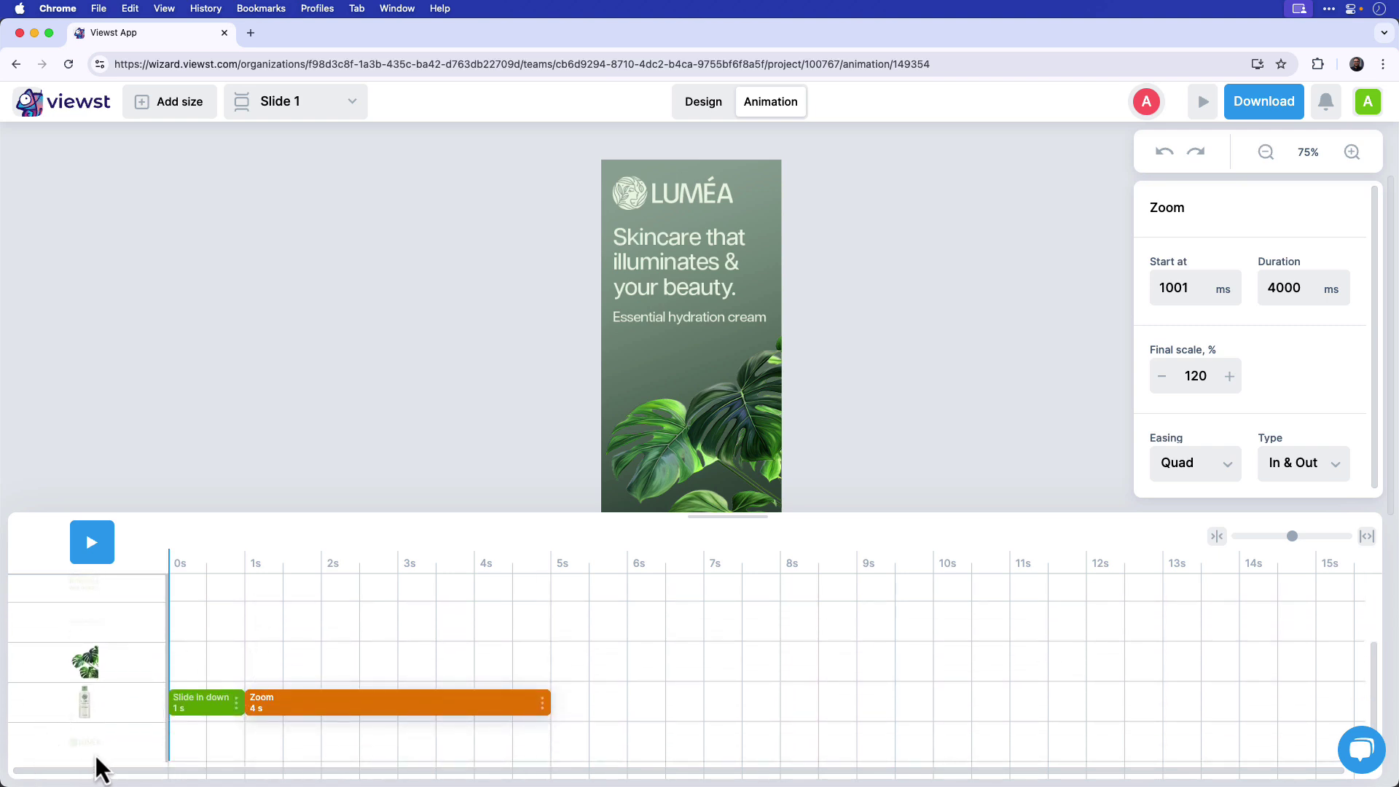
pyautogui.click(205, 742)
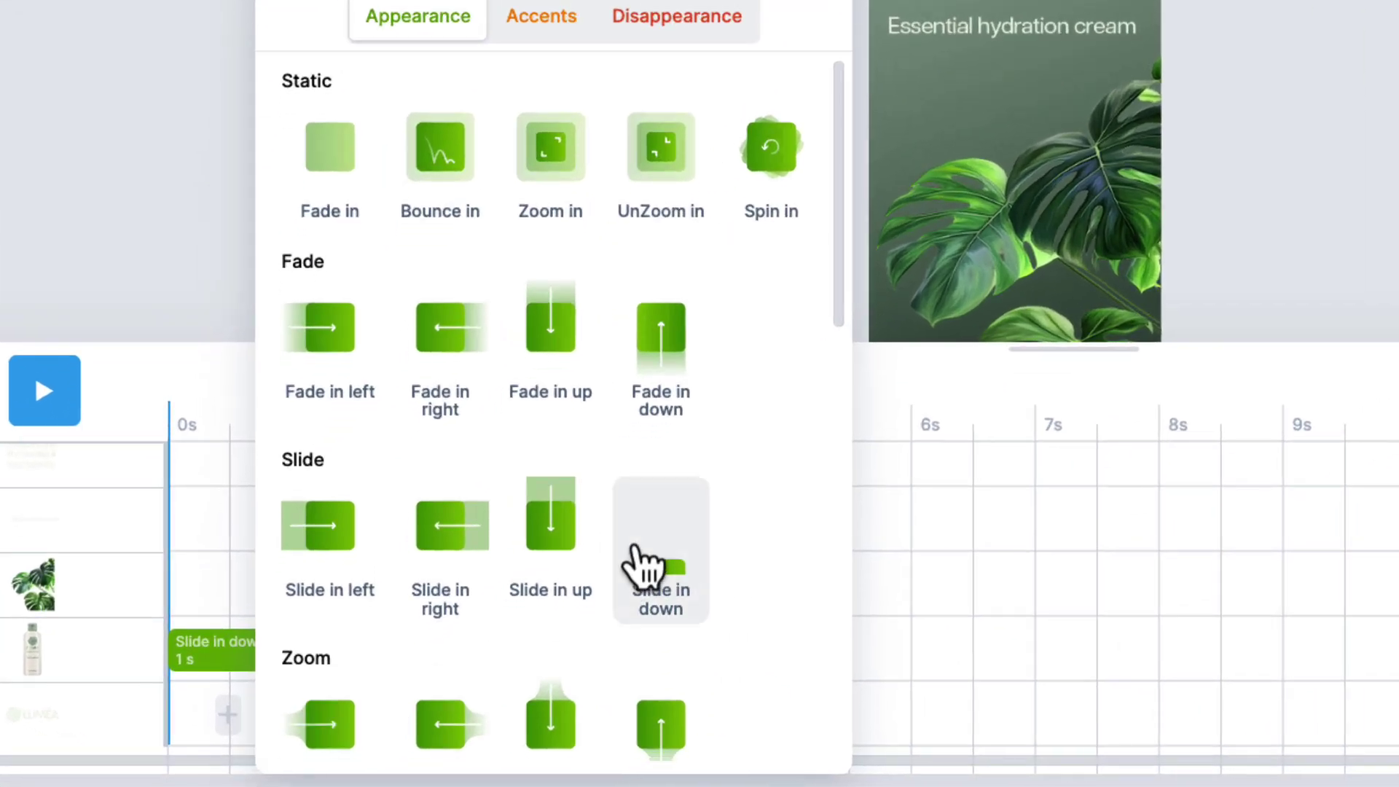
pyautogui.scroll(-2, 470, 643)
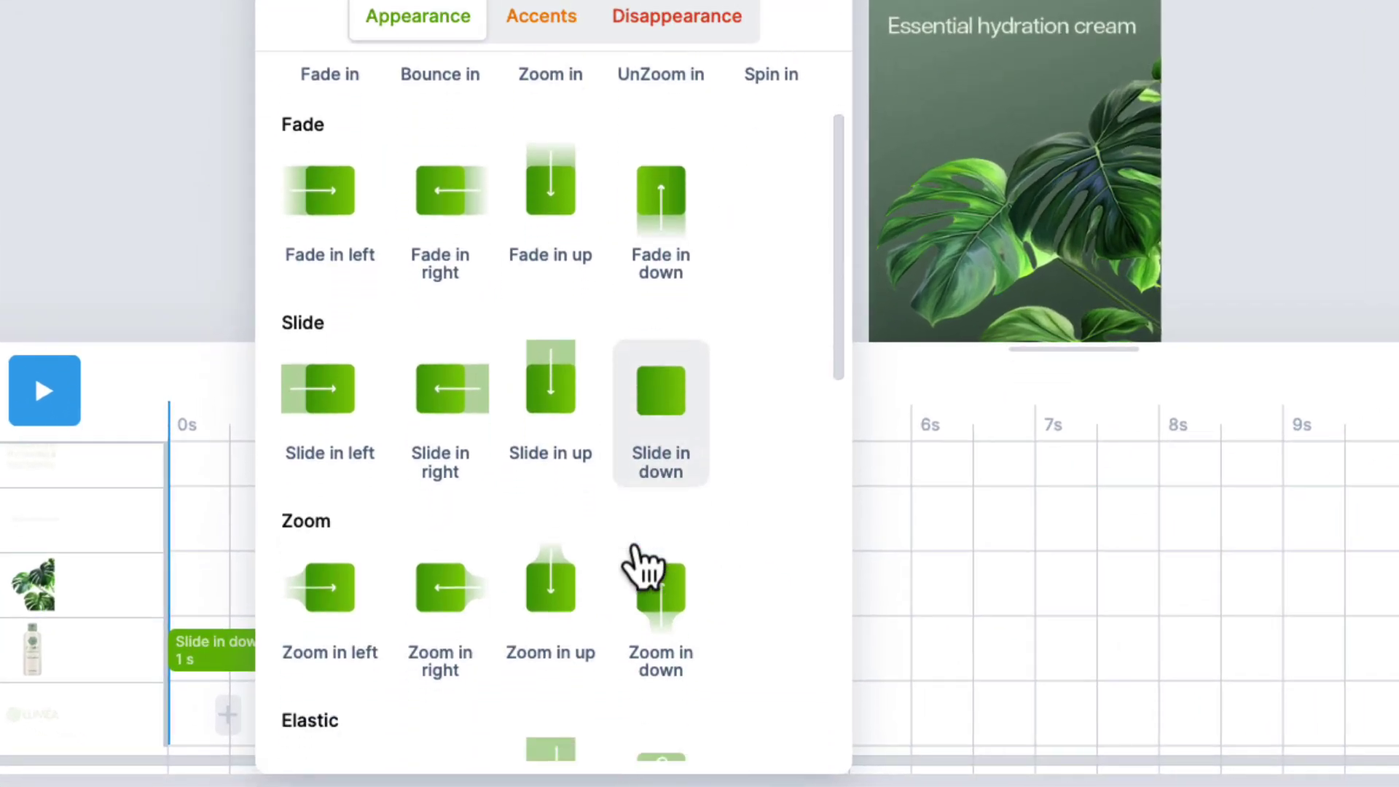
pyautogui.scroll(-8, 634, 550)
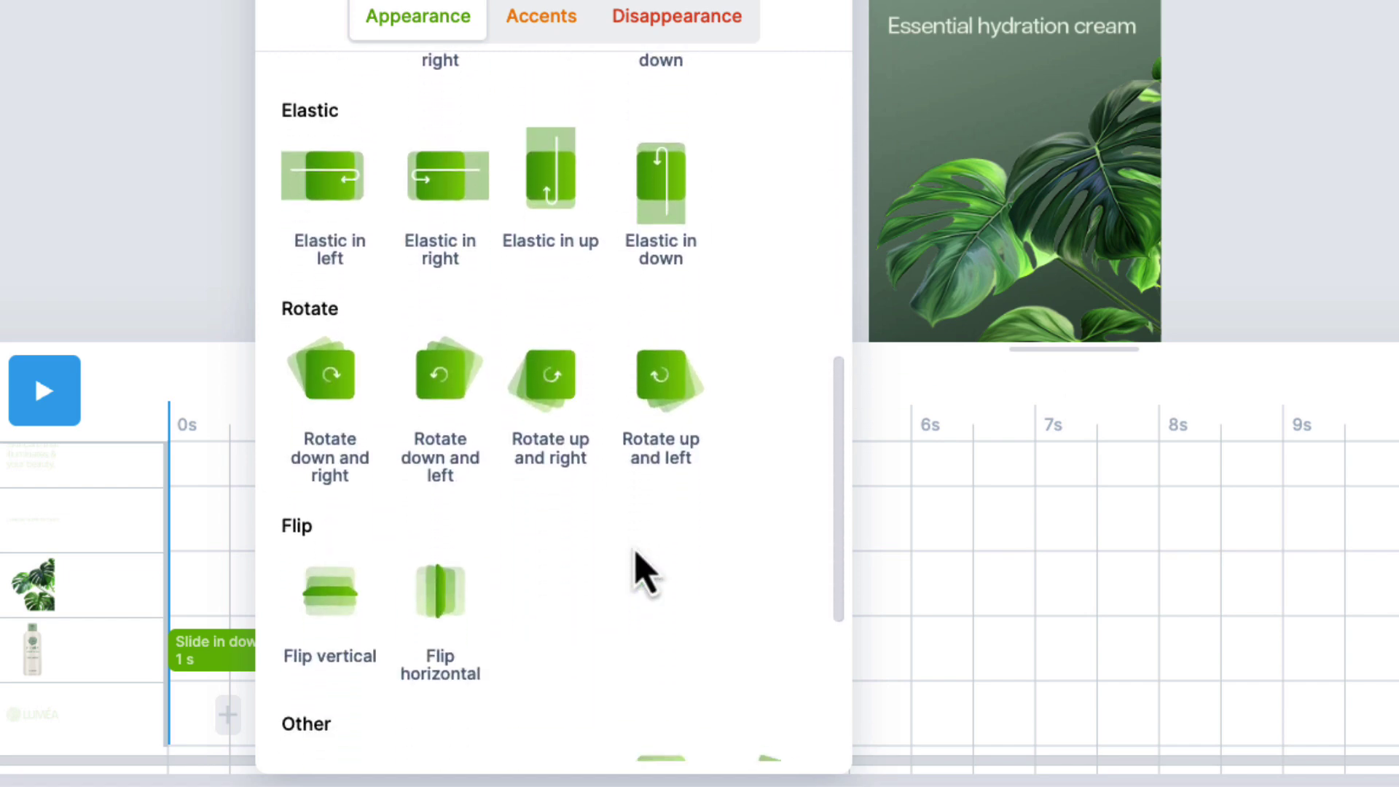
pyautogui.scroll(-3, 637, 572)
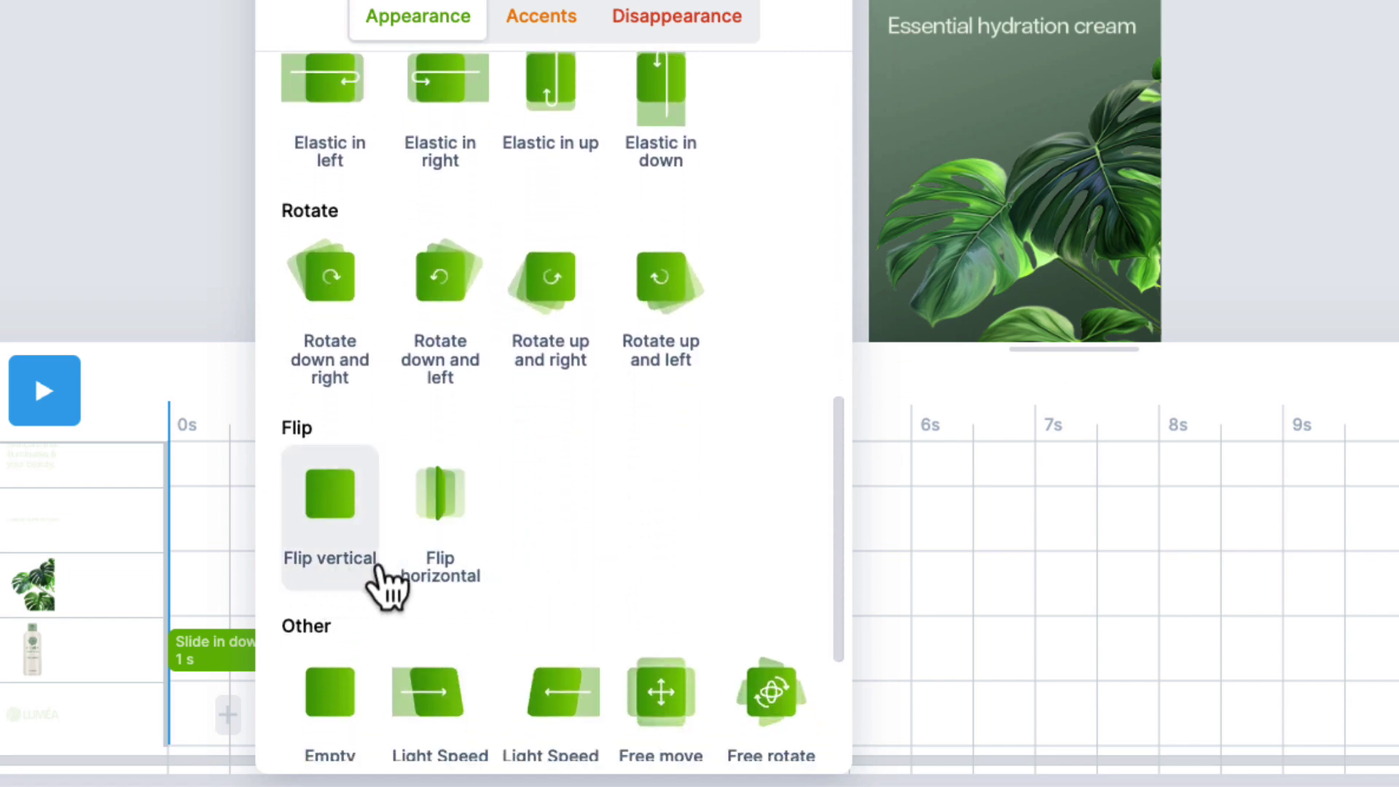
pyautogui.click(330, 514)
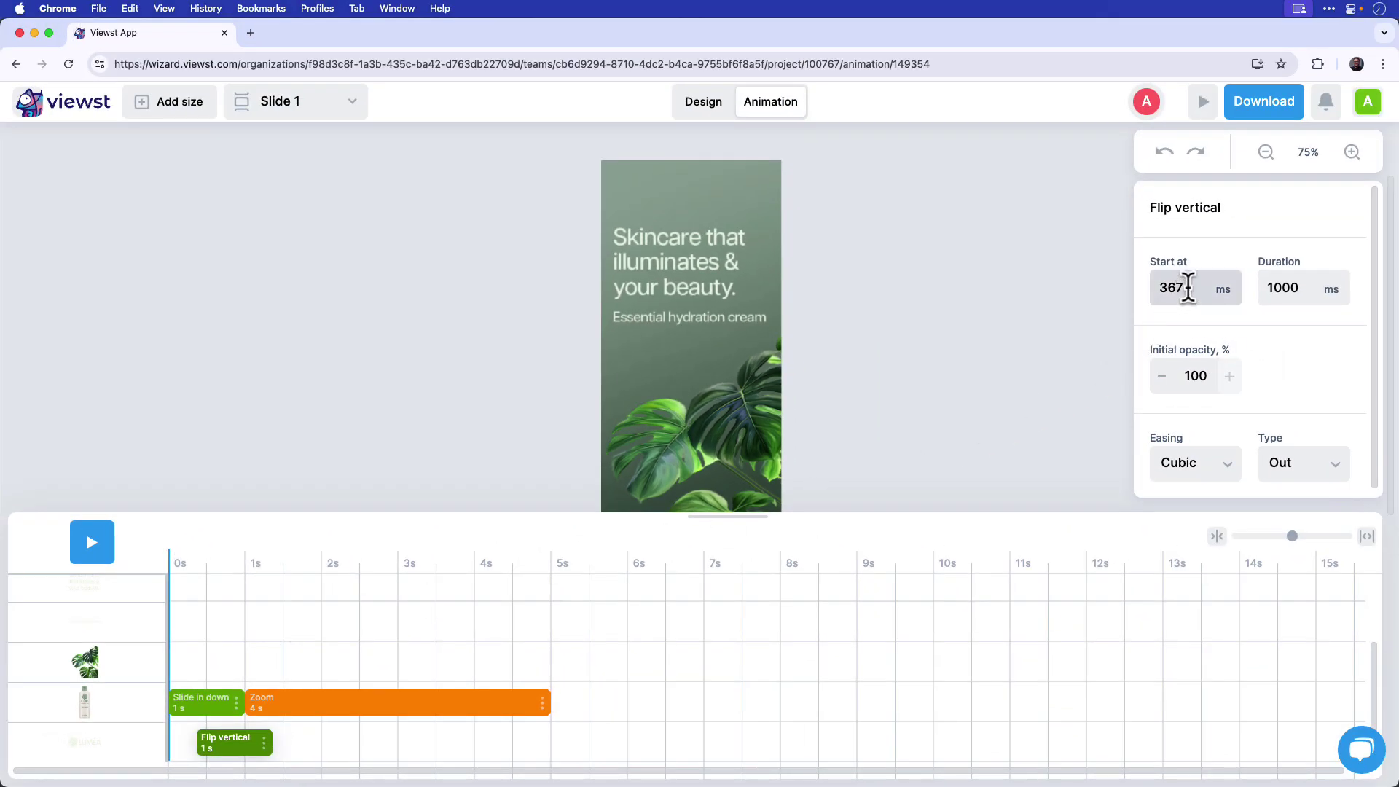
pyautogui.moveTo(1188, 288); pyautogui.dragTo(1149, 288)
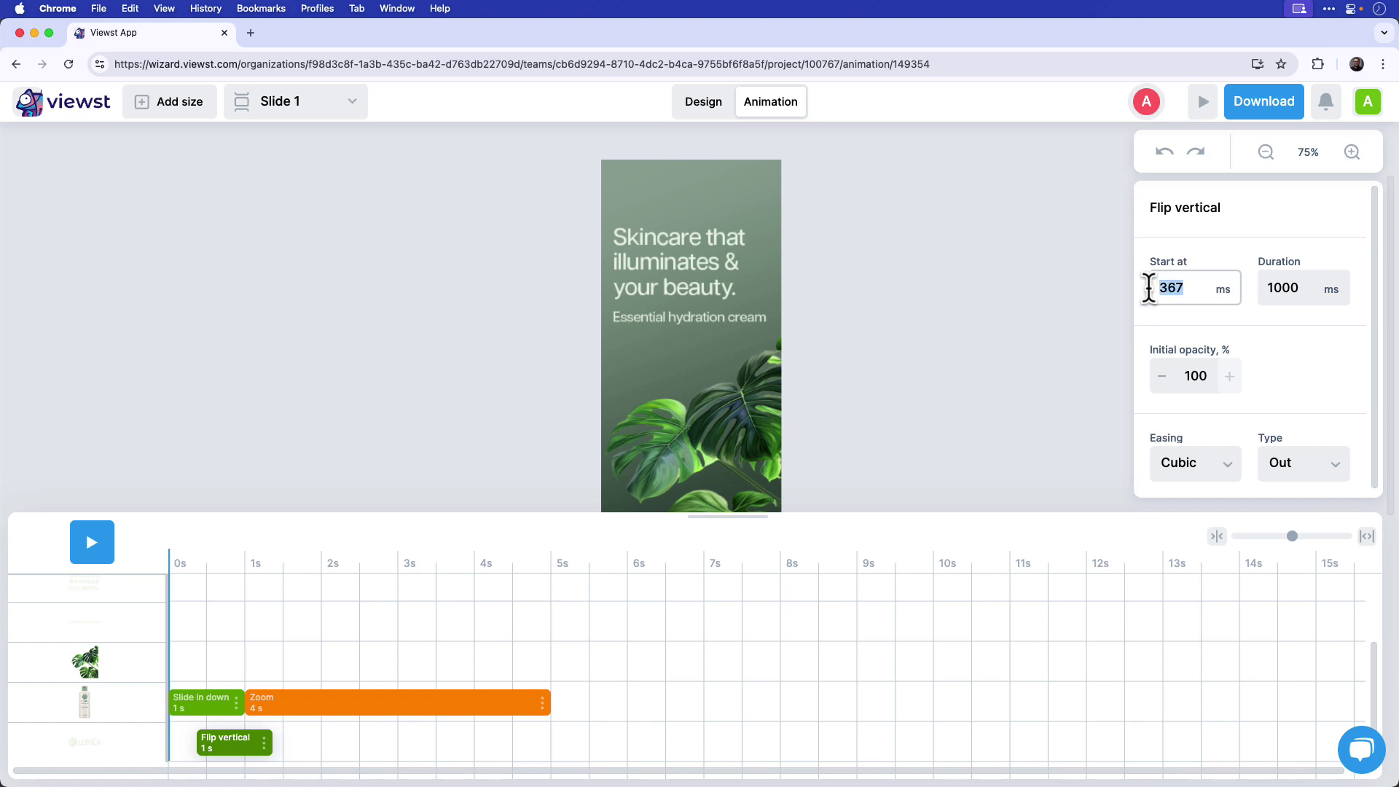
pyautogui.write('500')
pyautogui.press('Tab')
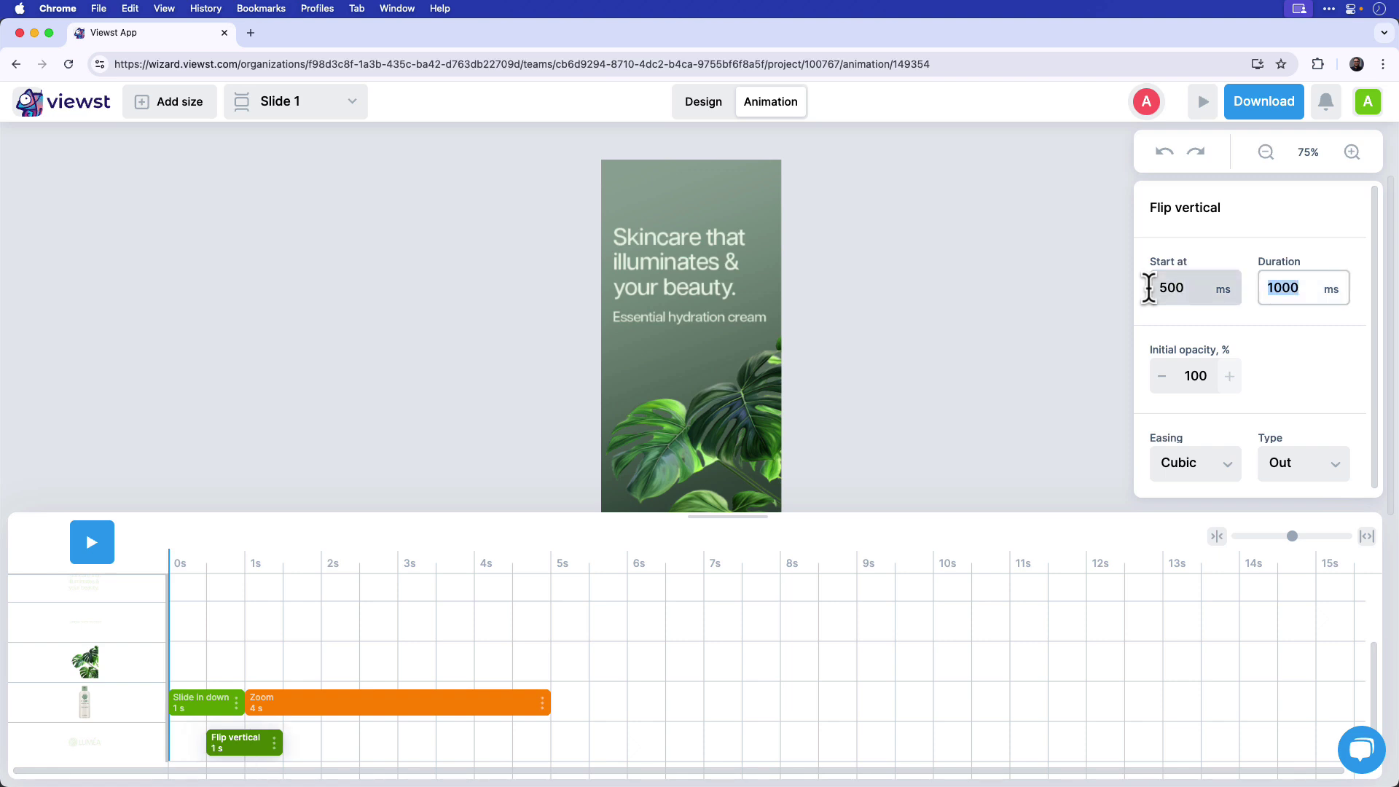
# Give the "Skincare that illuminates & your beauty." headline a Slide in left appearance starting at 1250 ms.
pyautogui.scroll(3, 284, 685)
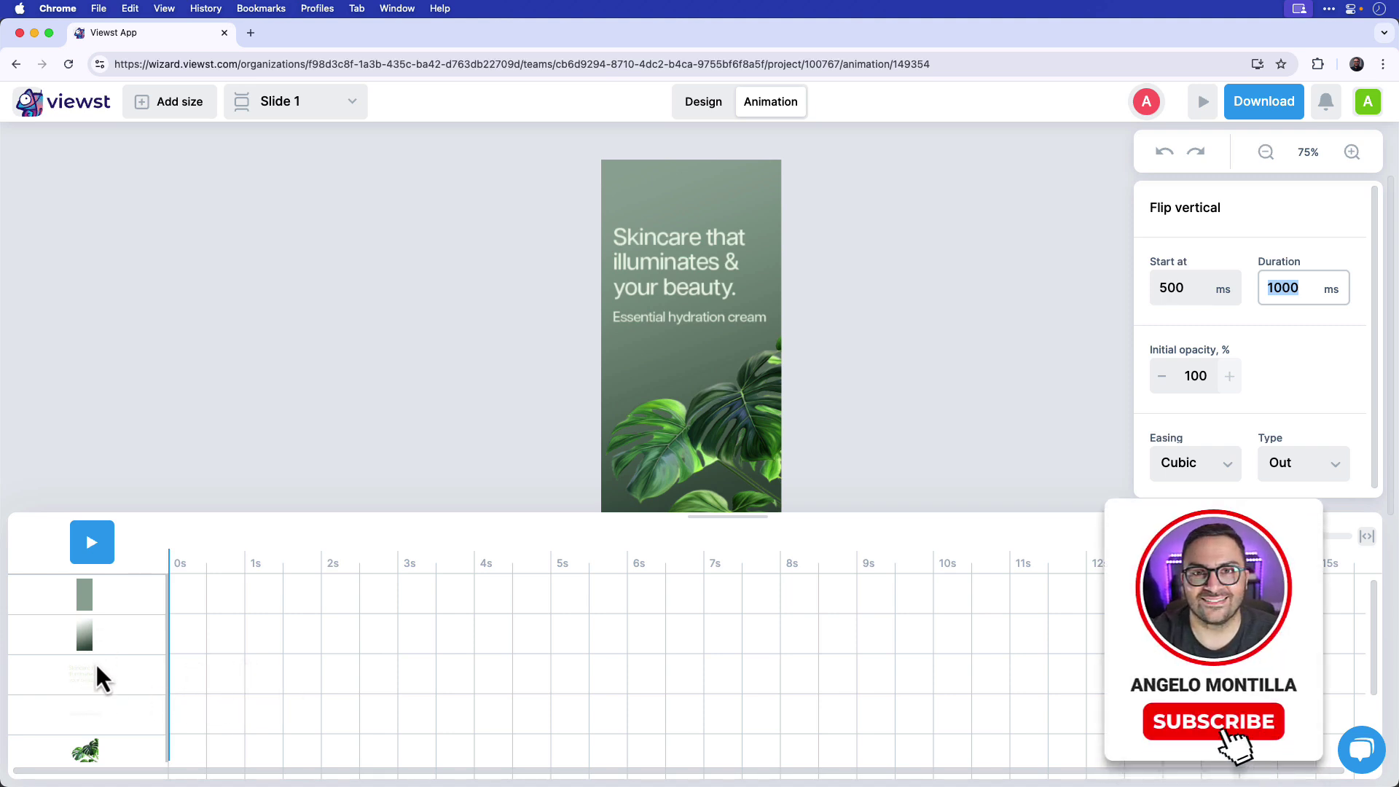
pyautogui.click(263, 673)
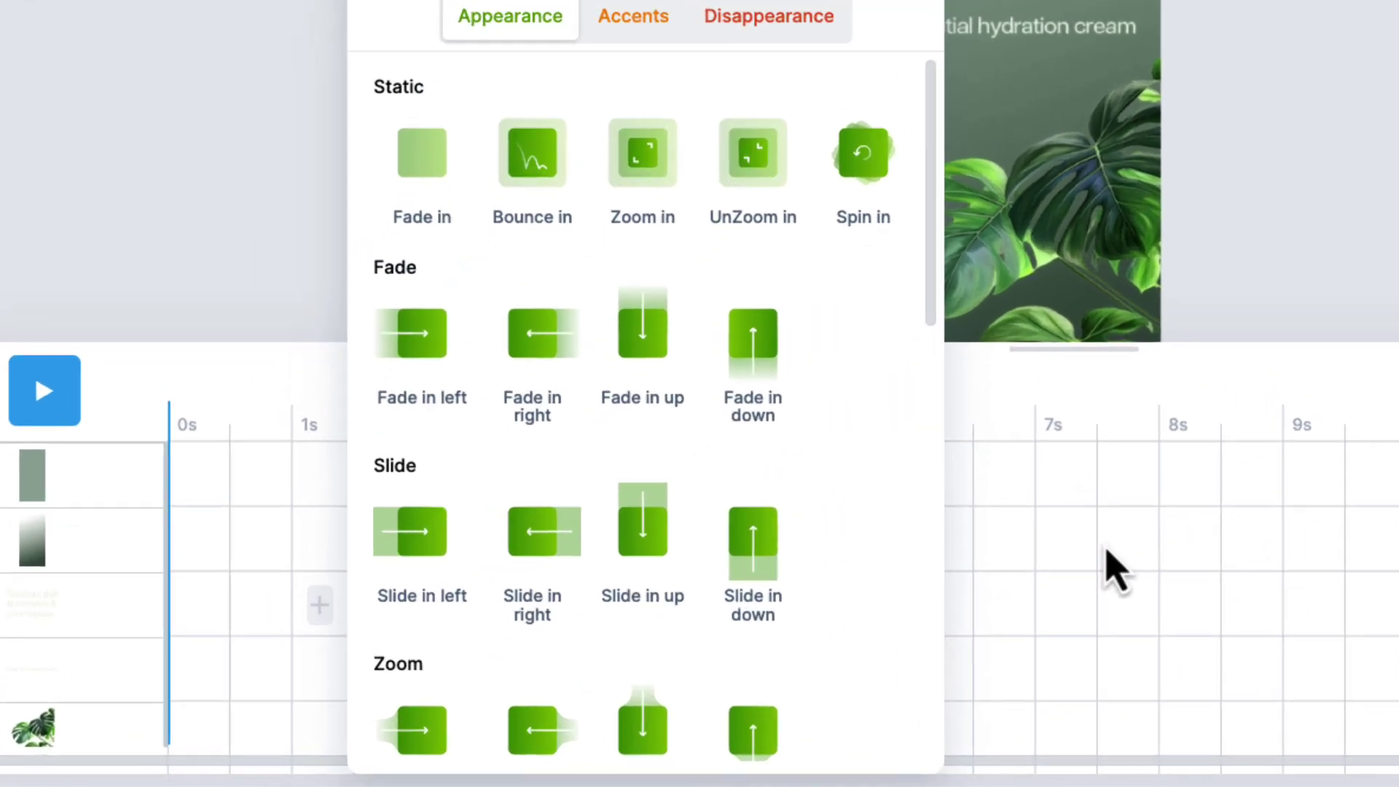
pyautogui.click(400, 572)
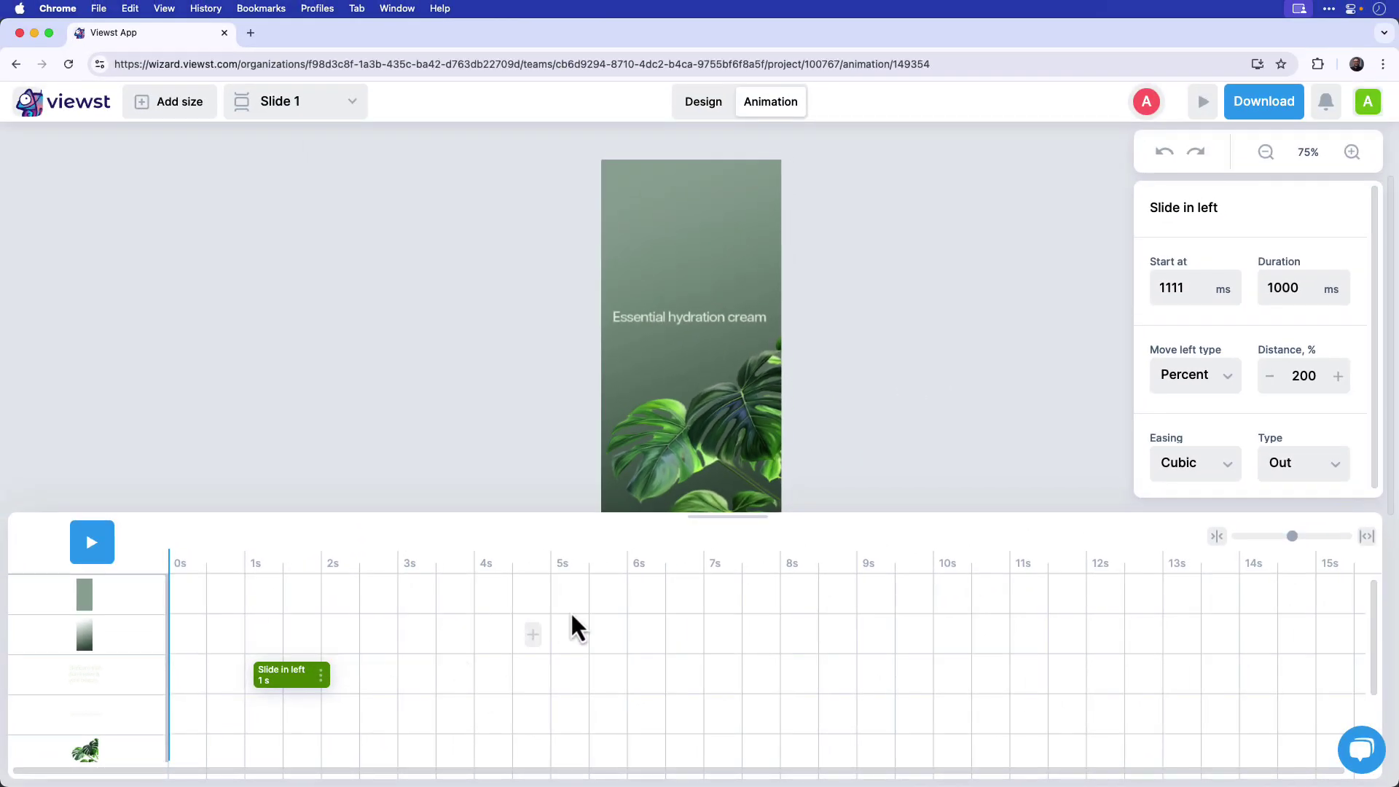
pyautogui.doubleClick(1165, 288)
pyautogui.write('1250')
pyautogui.press('Tab')
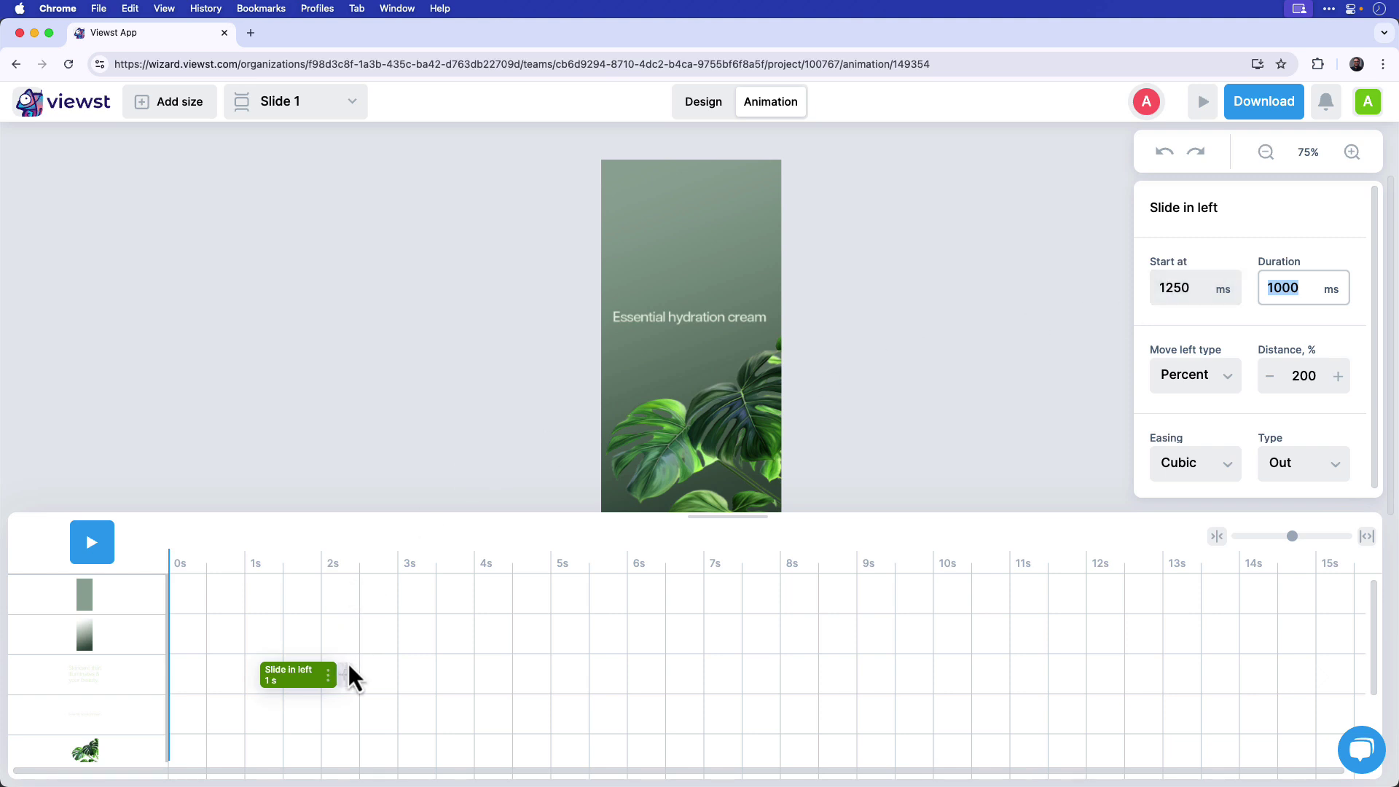
pyautogui.scroll(-2, 348, 662)
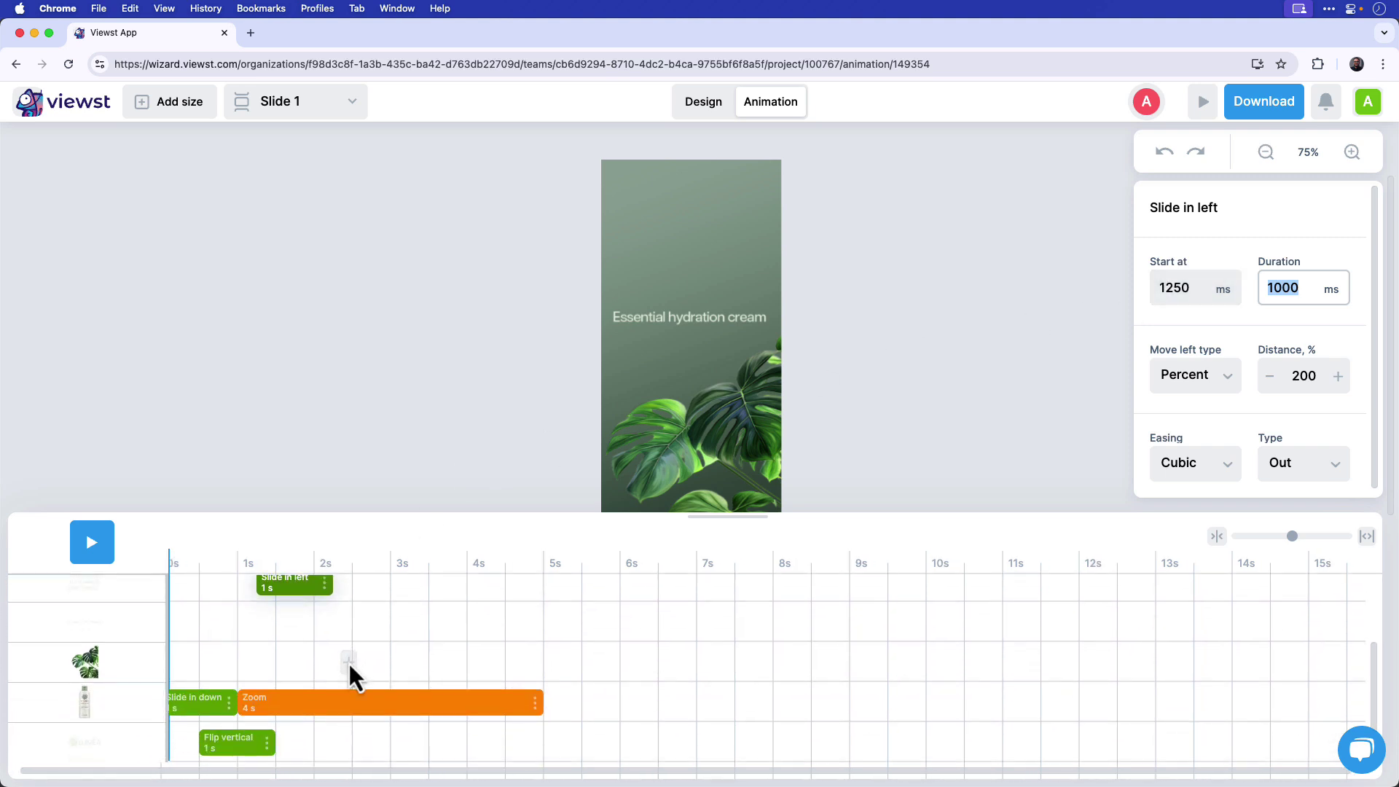
# Give the "Essential hydration cream" text a Slide in right appearance starting at 1250 ms, and preview the slide's animation.
pyautogui.scroll(1, 348, 662)
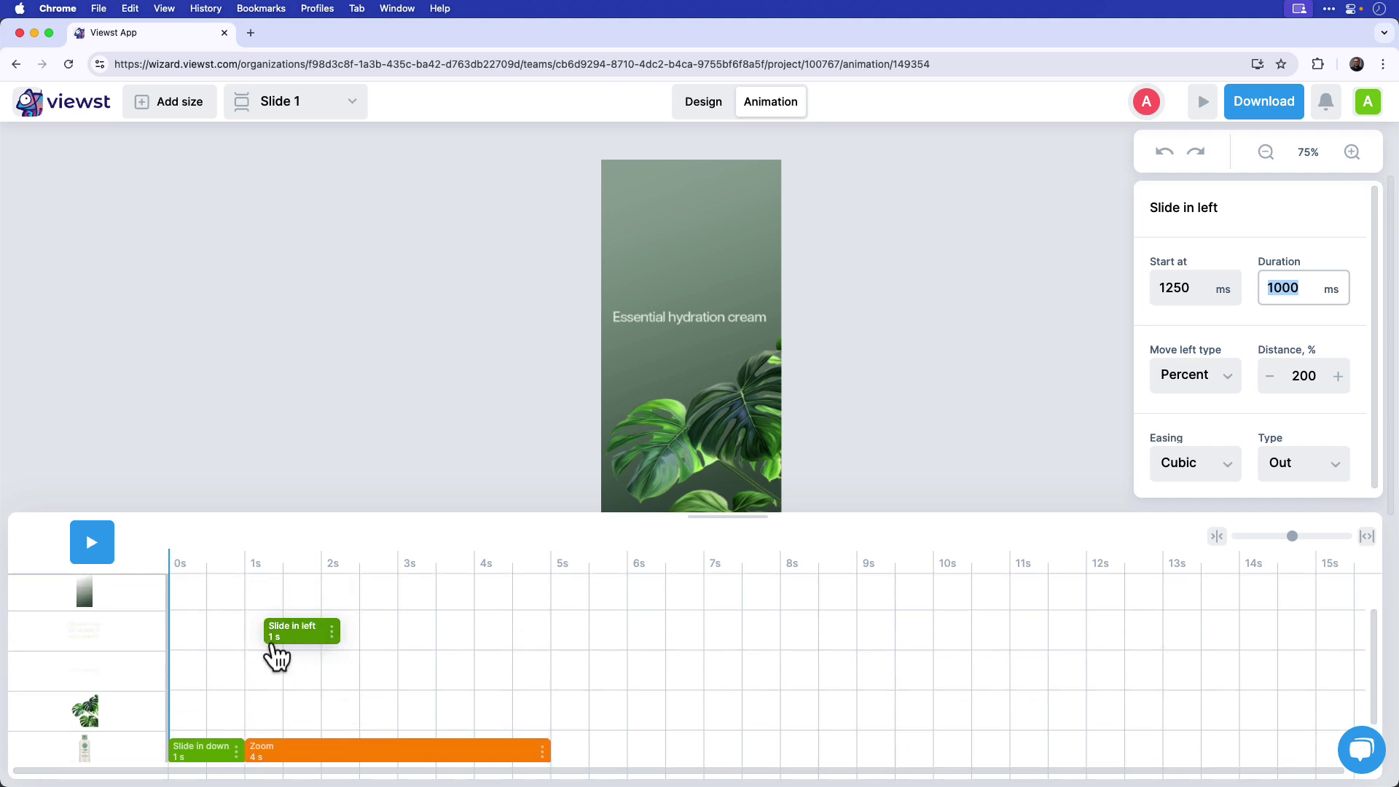
pyautogui.scroll(-1, 274, 659)
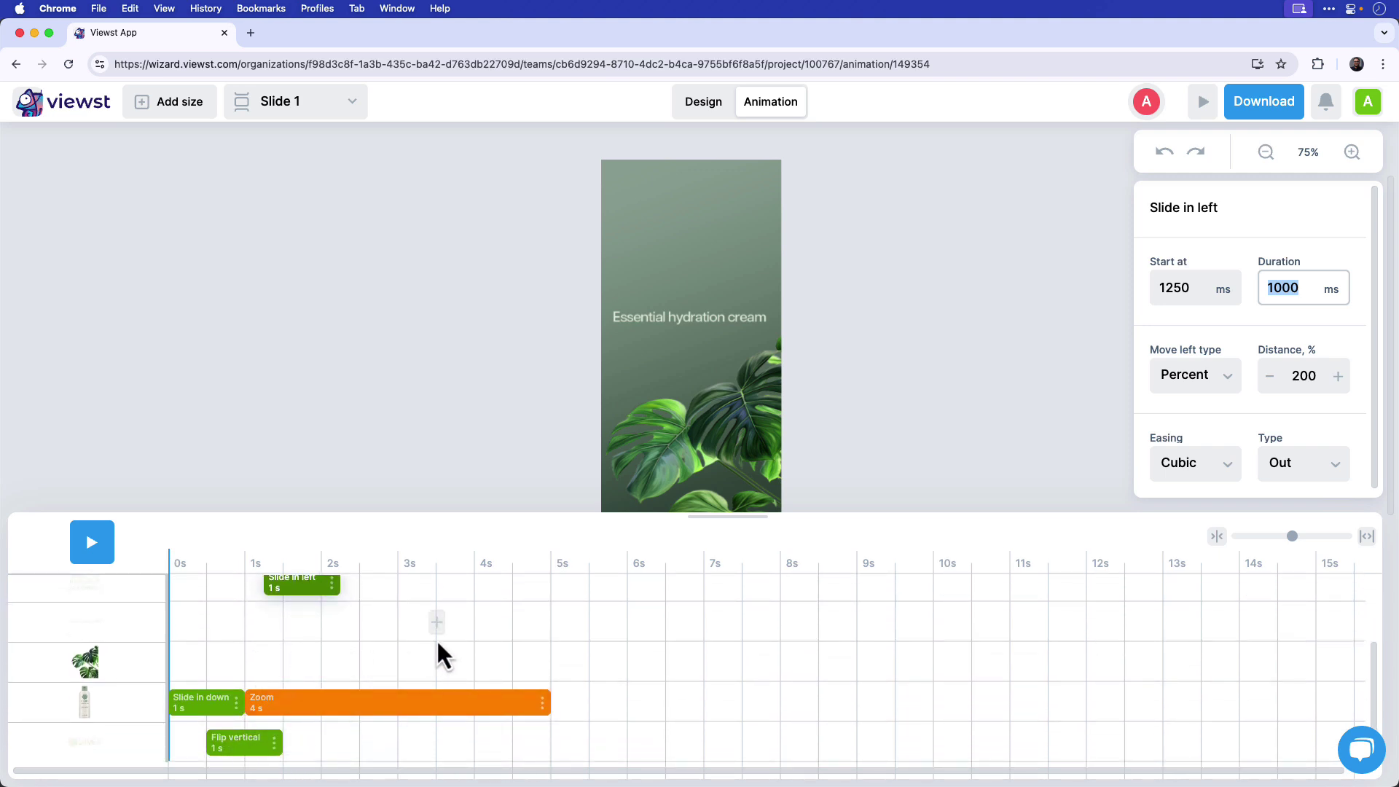
pyautogui.scroll(1, 436, 640)
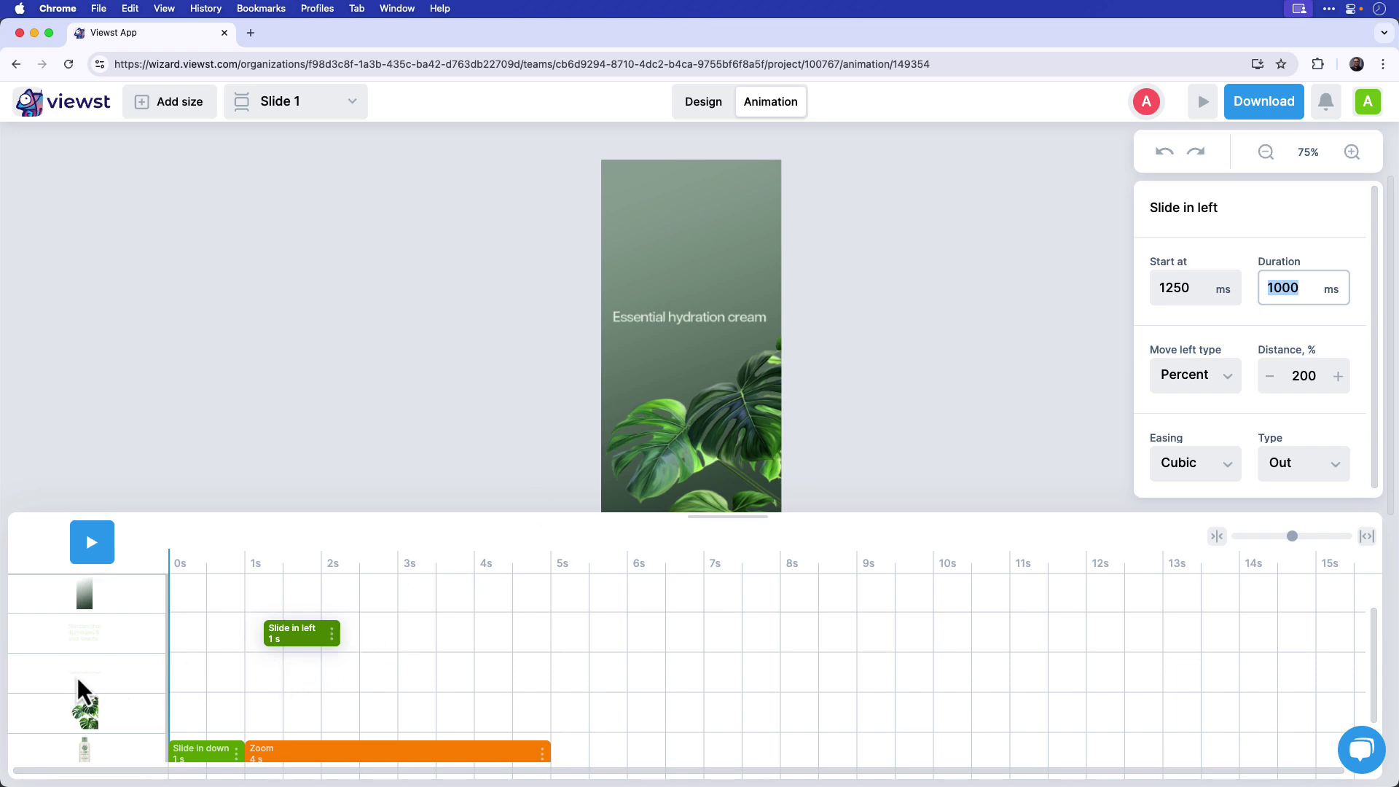
pyautogui.click(276, 673)
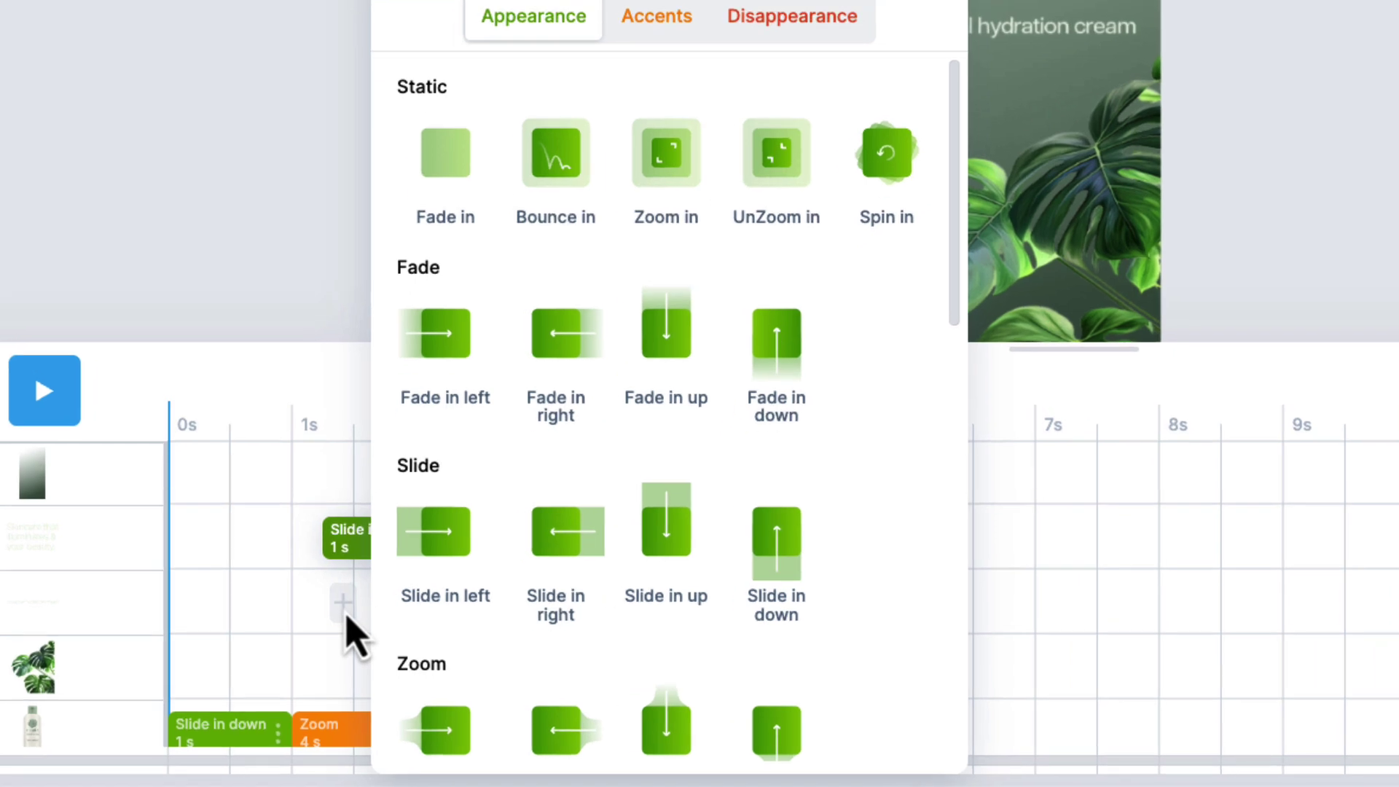
pyautogui.click(552, 554)
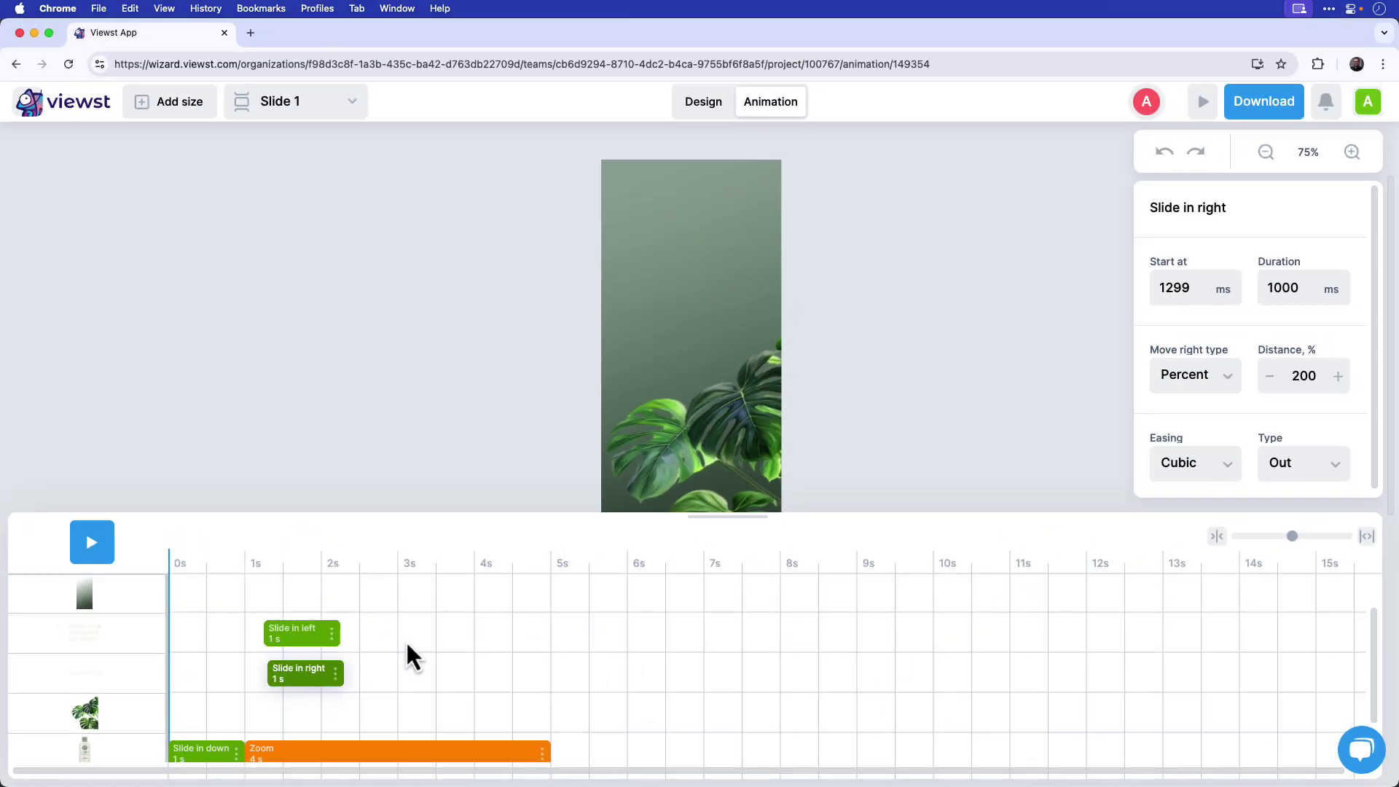
pyautogui.doubleClick(1176, 286)
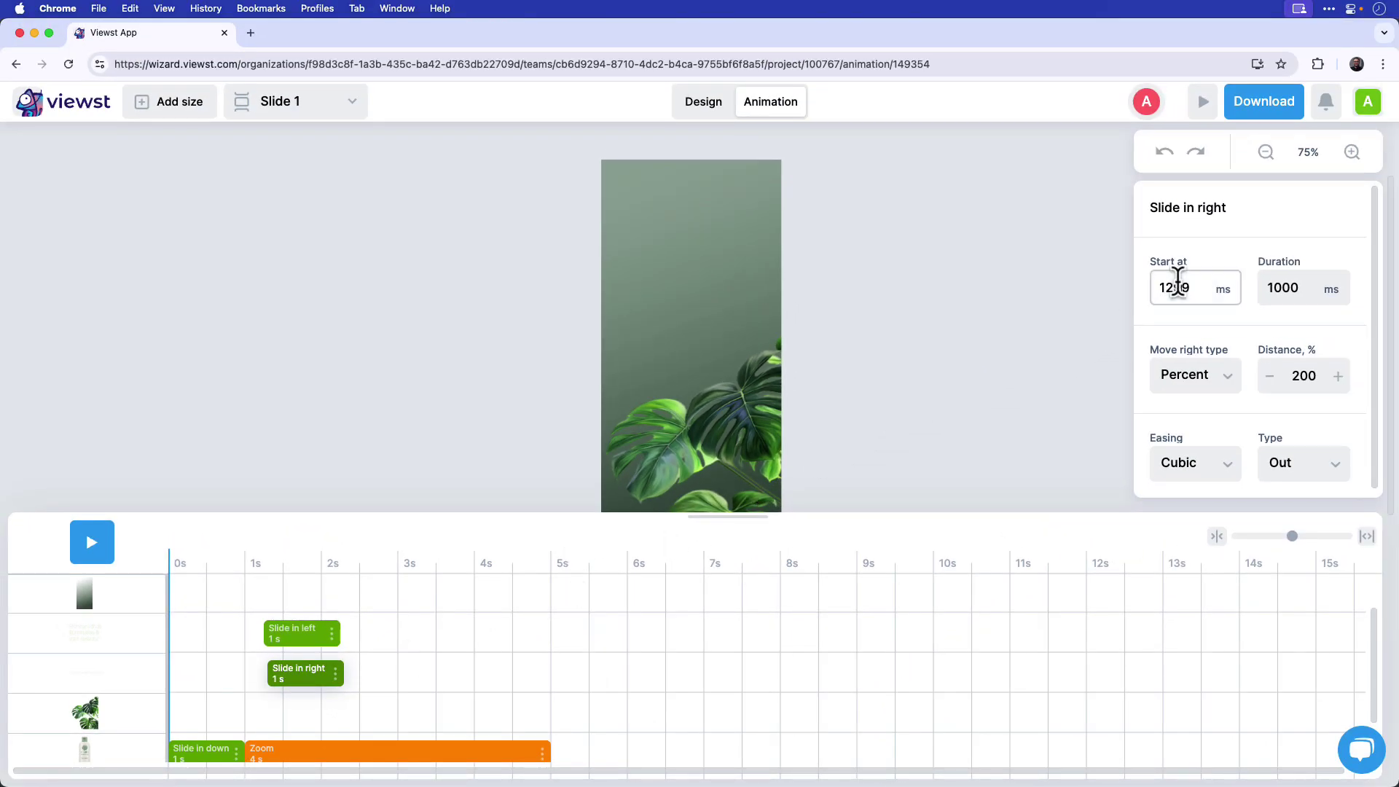
pyautogui.write('1200')
pyautogui.press('Tab')
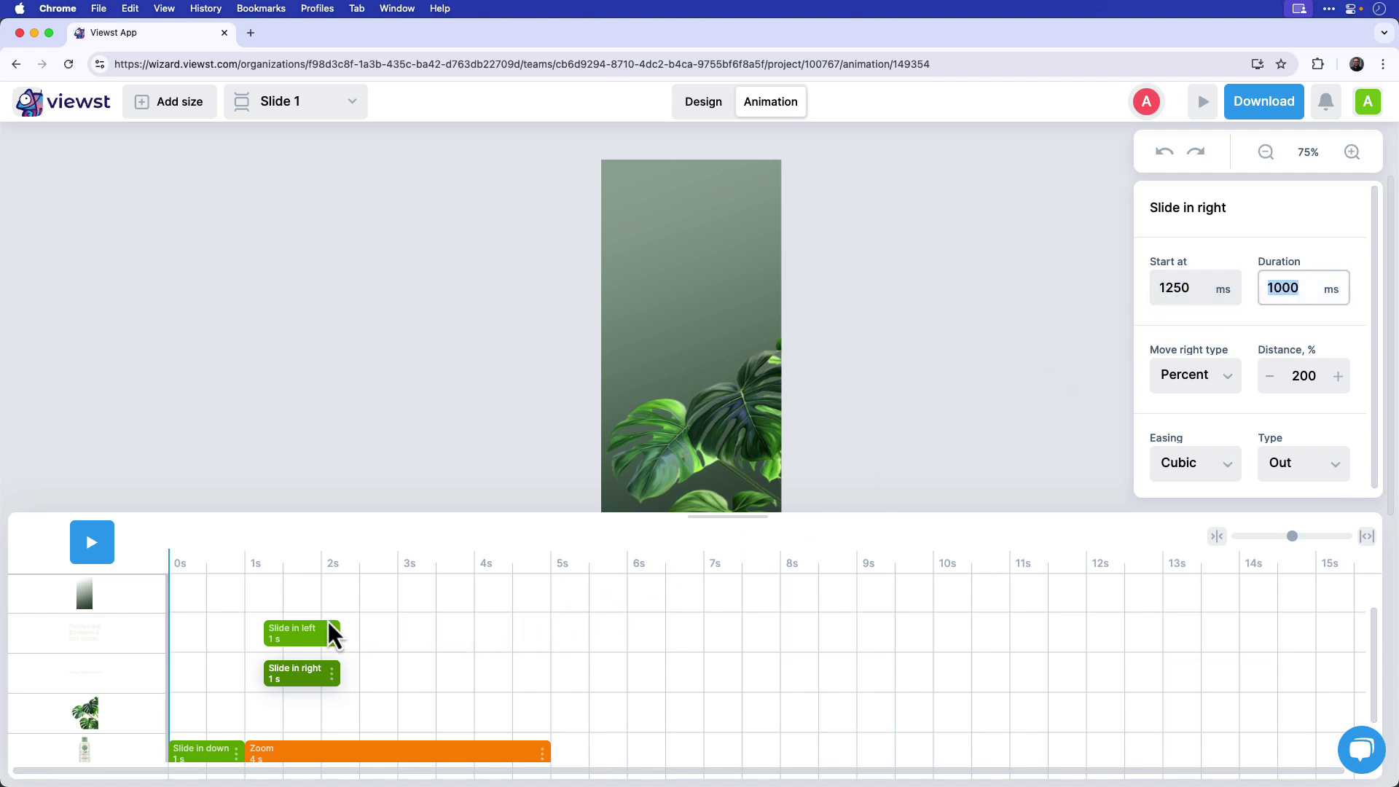
pyautogui.click(103, 553)
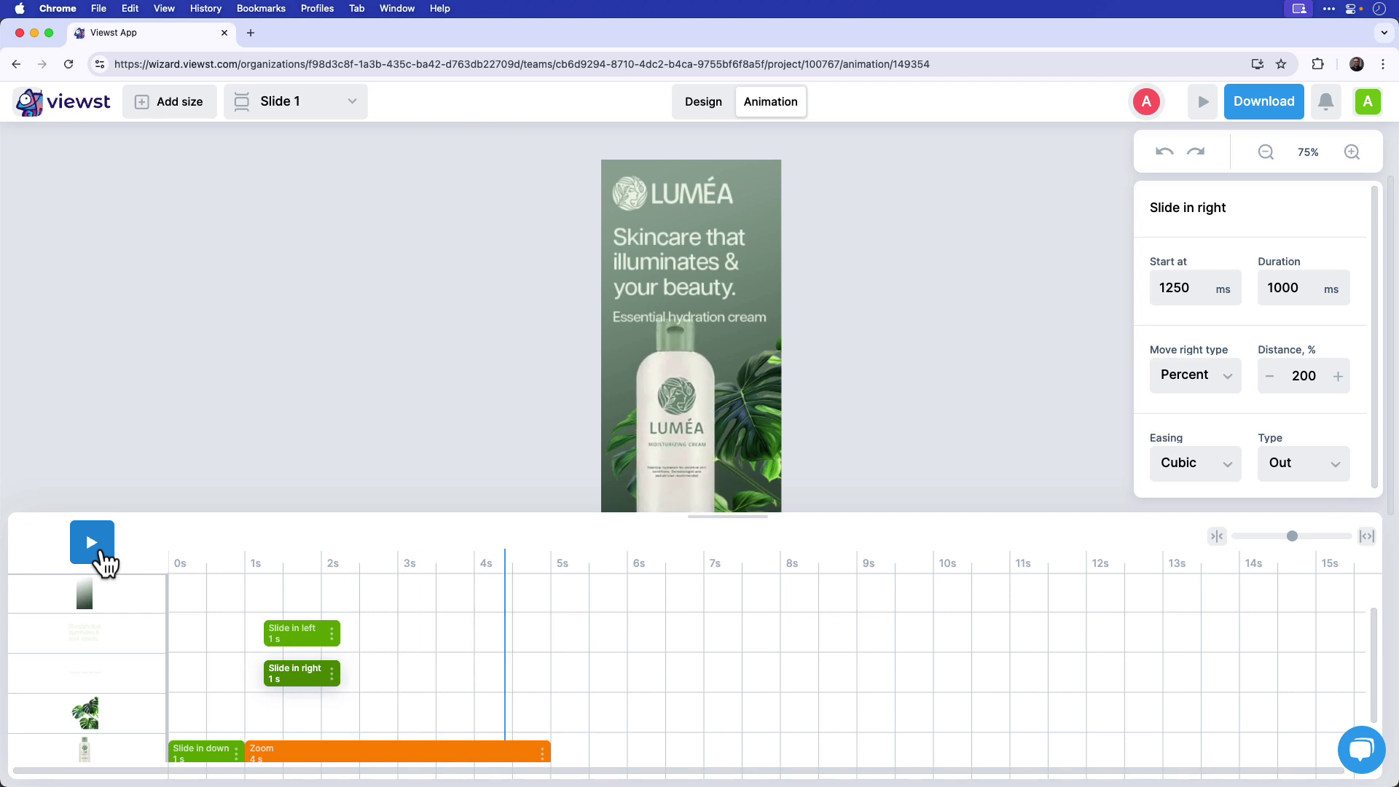
pyautogui.click(103, 554)
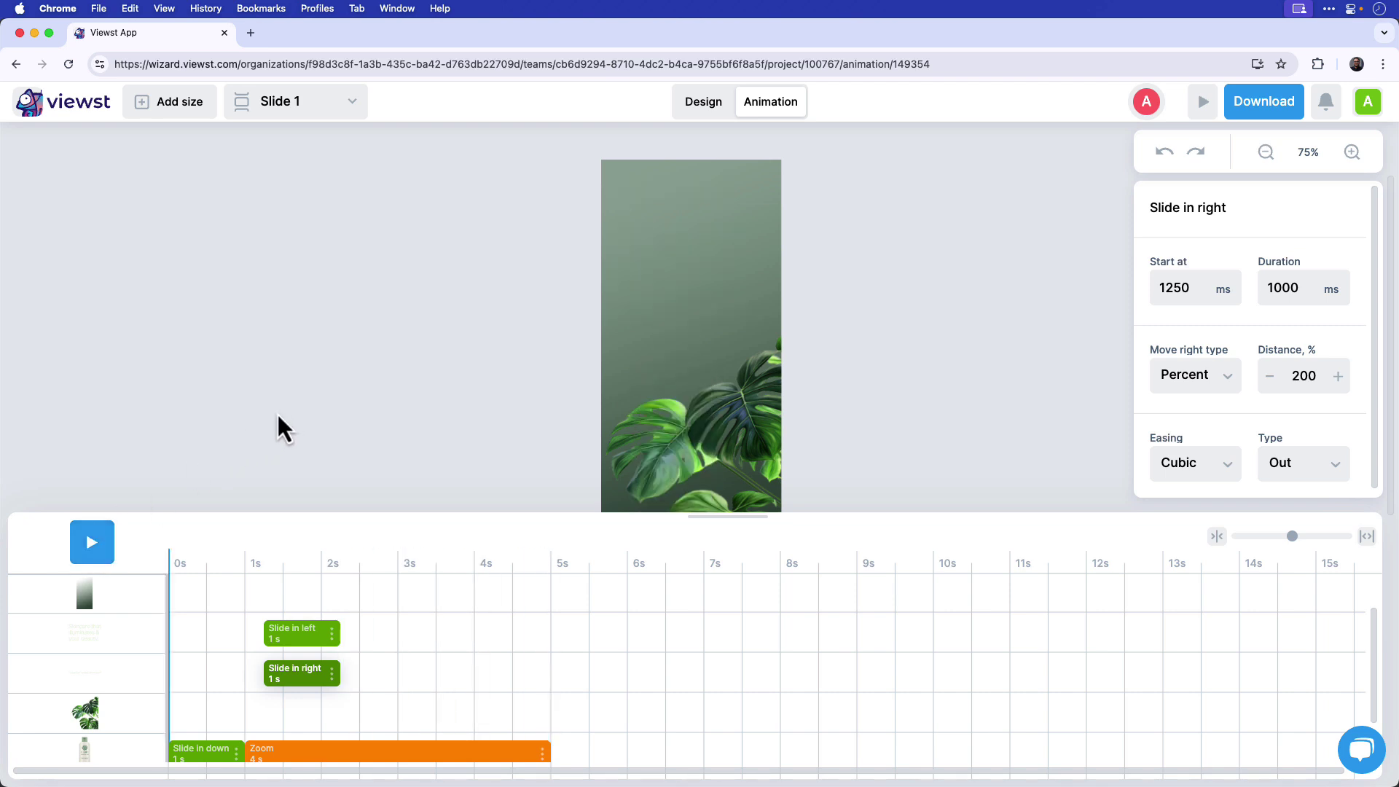
# Switch to Slide 2 and add a Zoom accent to the hand-held bottle photo, starting at 500 ms with a 5000 ms duration.
pyautogui.click(352, 117)
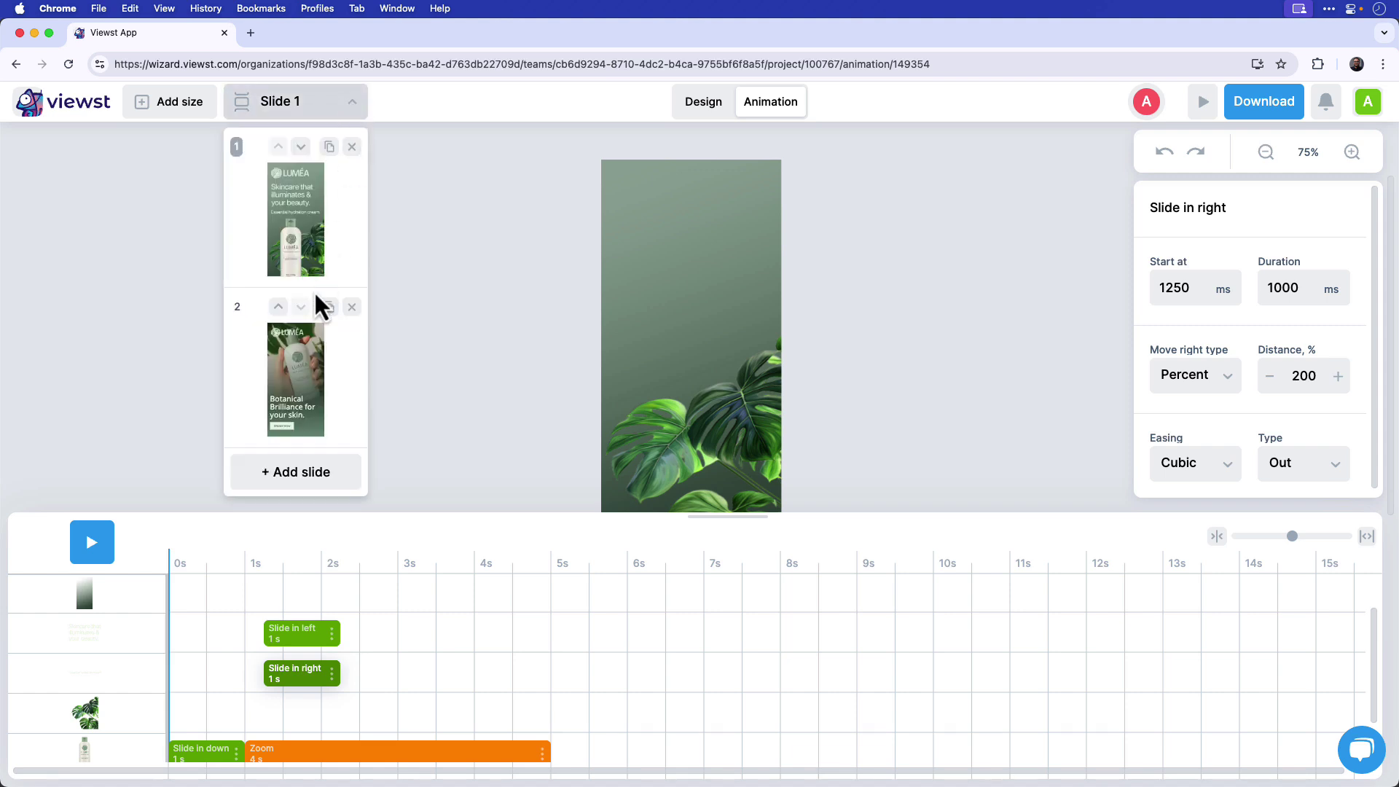
pyautogui.click(303, 379)
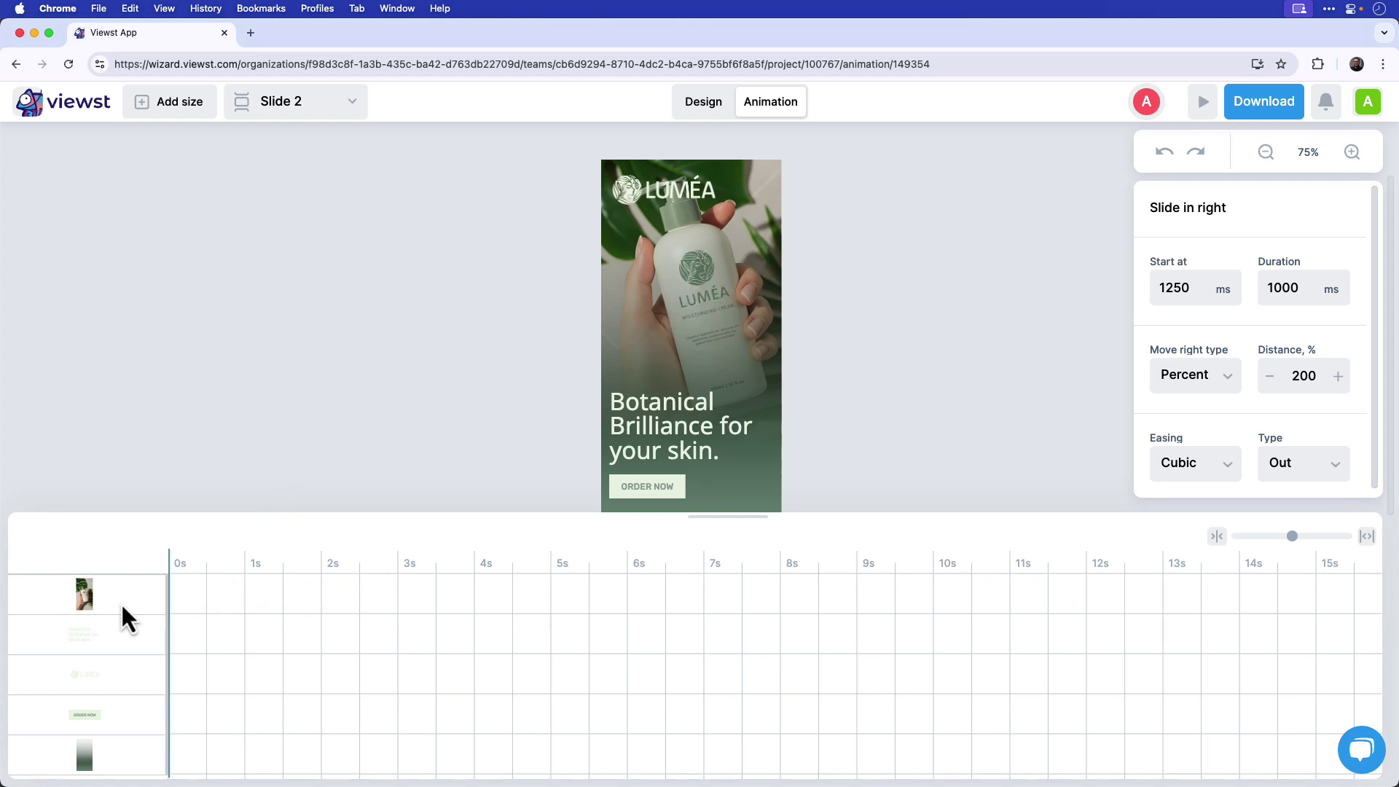
pyautogui.click(226, 596)
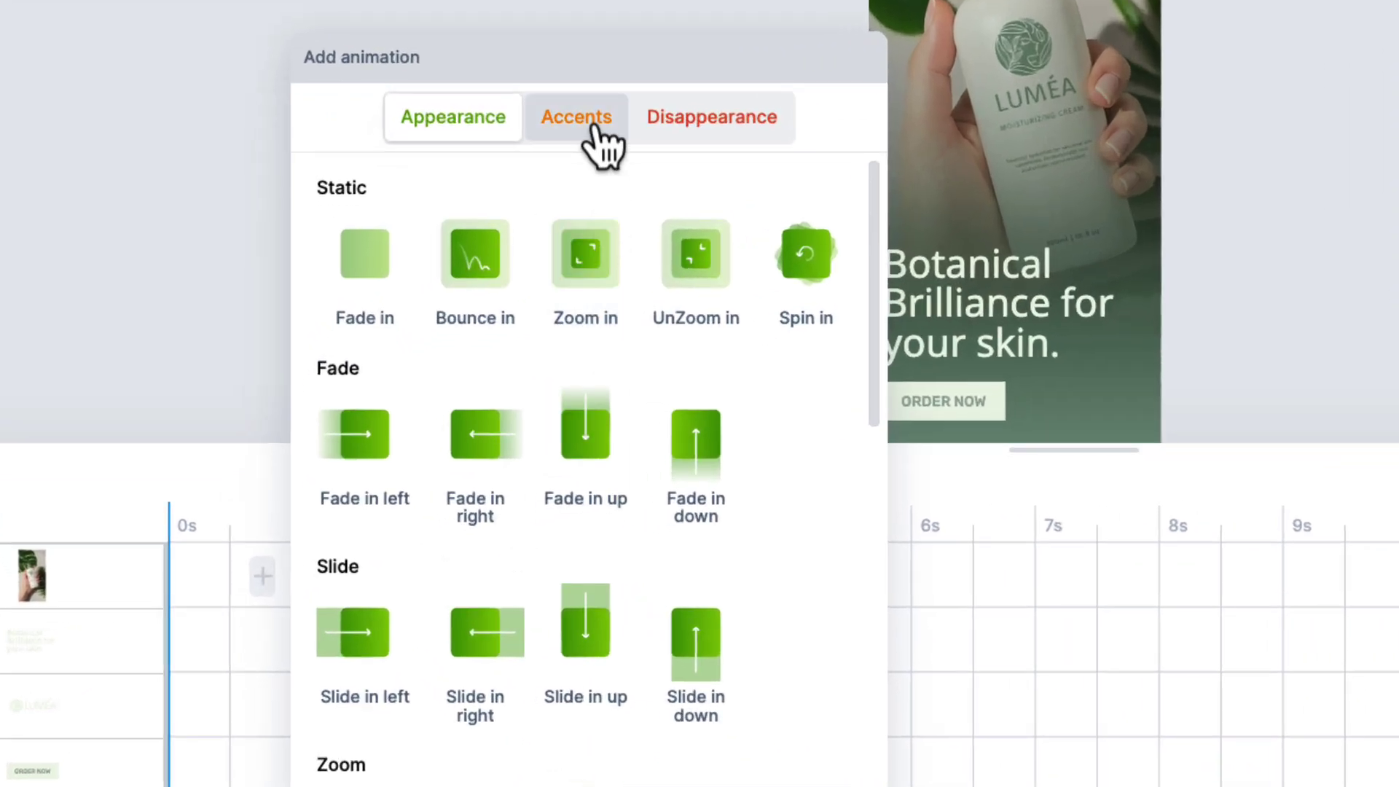
pyautogui.click(595, 126)
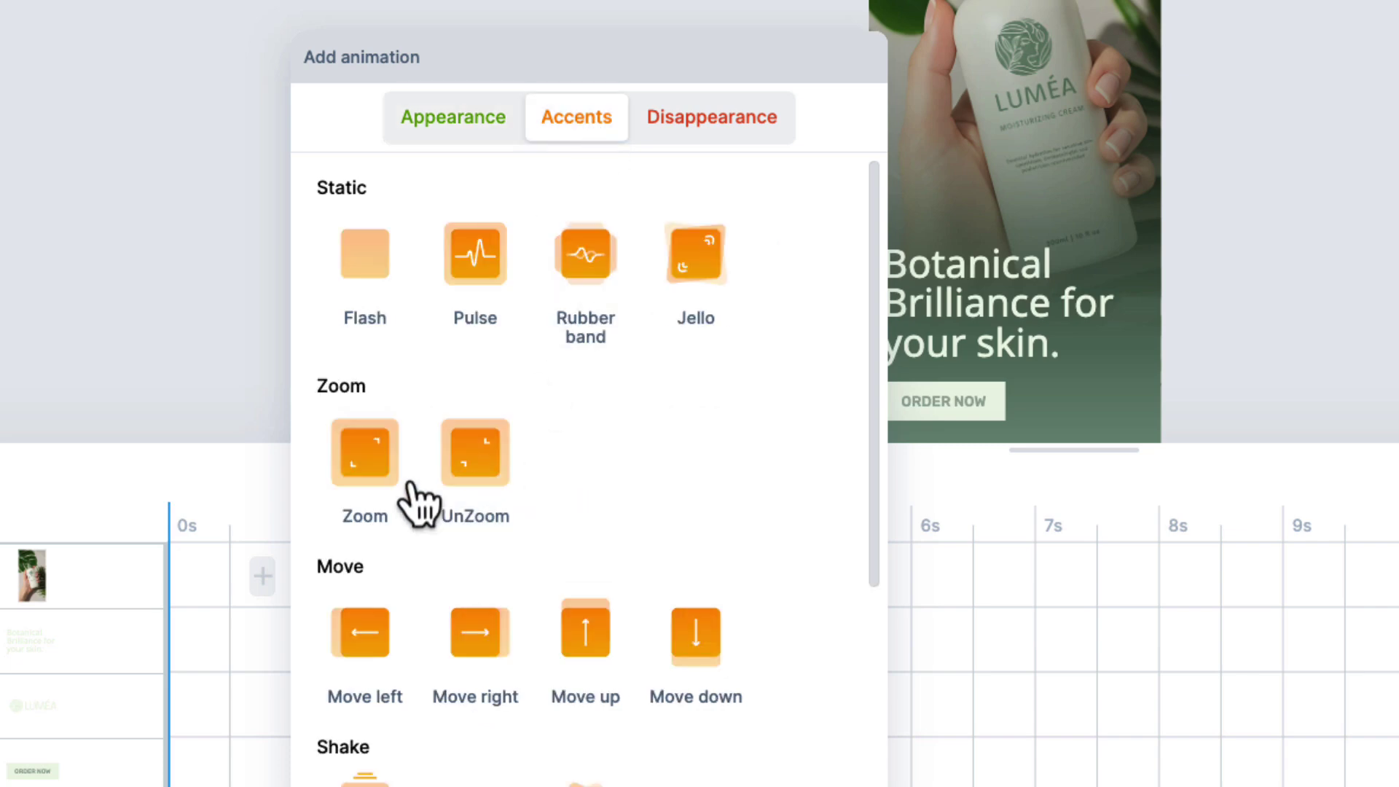
pyautogui.click(372, 500)
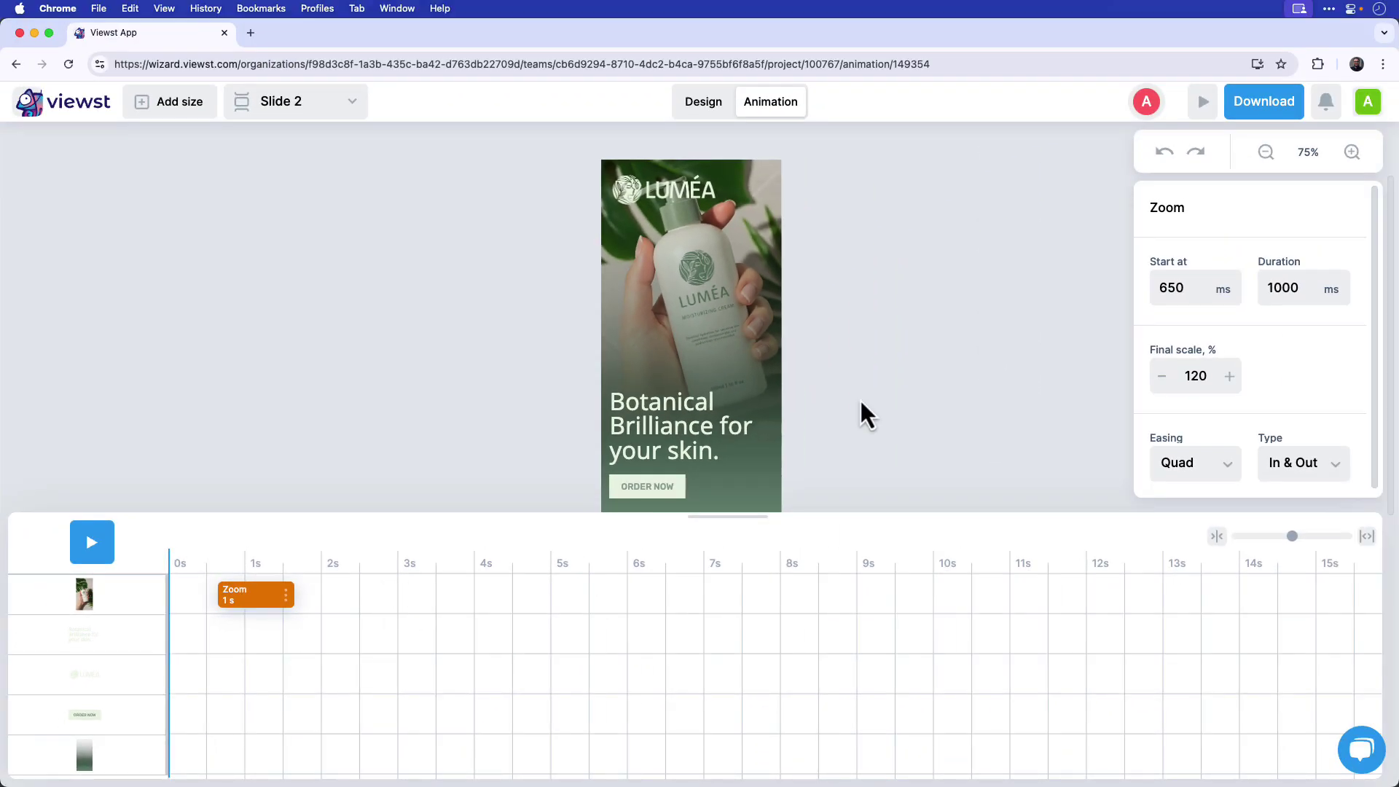
pyautogui.moveTo(1193, 285); pyautogui.dragTo(1156, 287)
pyautogui.write('500')
pyautogui.press('Tab')
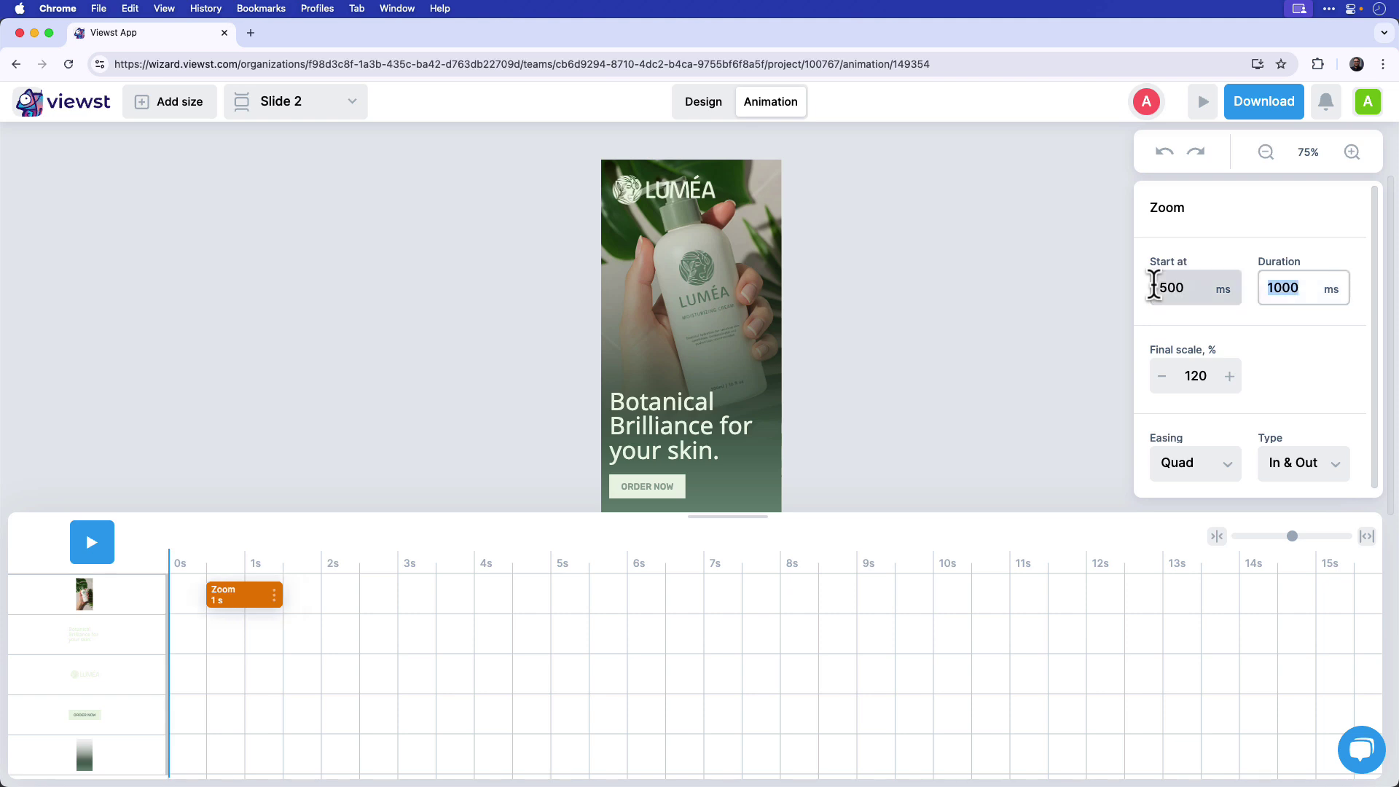
pyautogui.write('5000')
pyautogui.click(1155, 284)
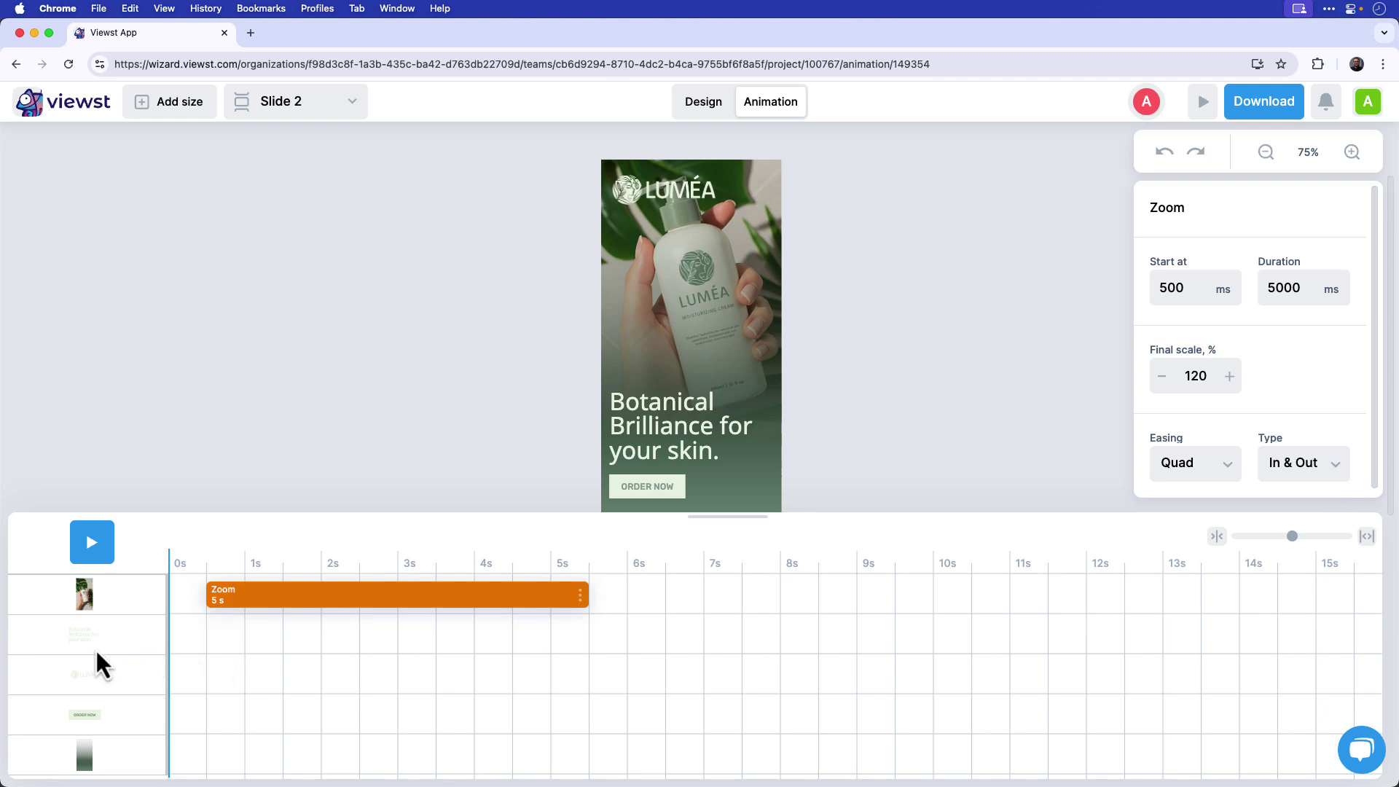
# Give the "Botanical Brilliance for your skin." headline a Slide in left appearance starting at 500 ms.
pyautogui.click(221, 642)
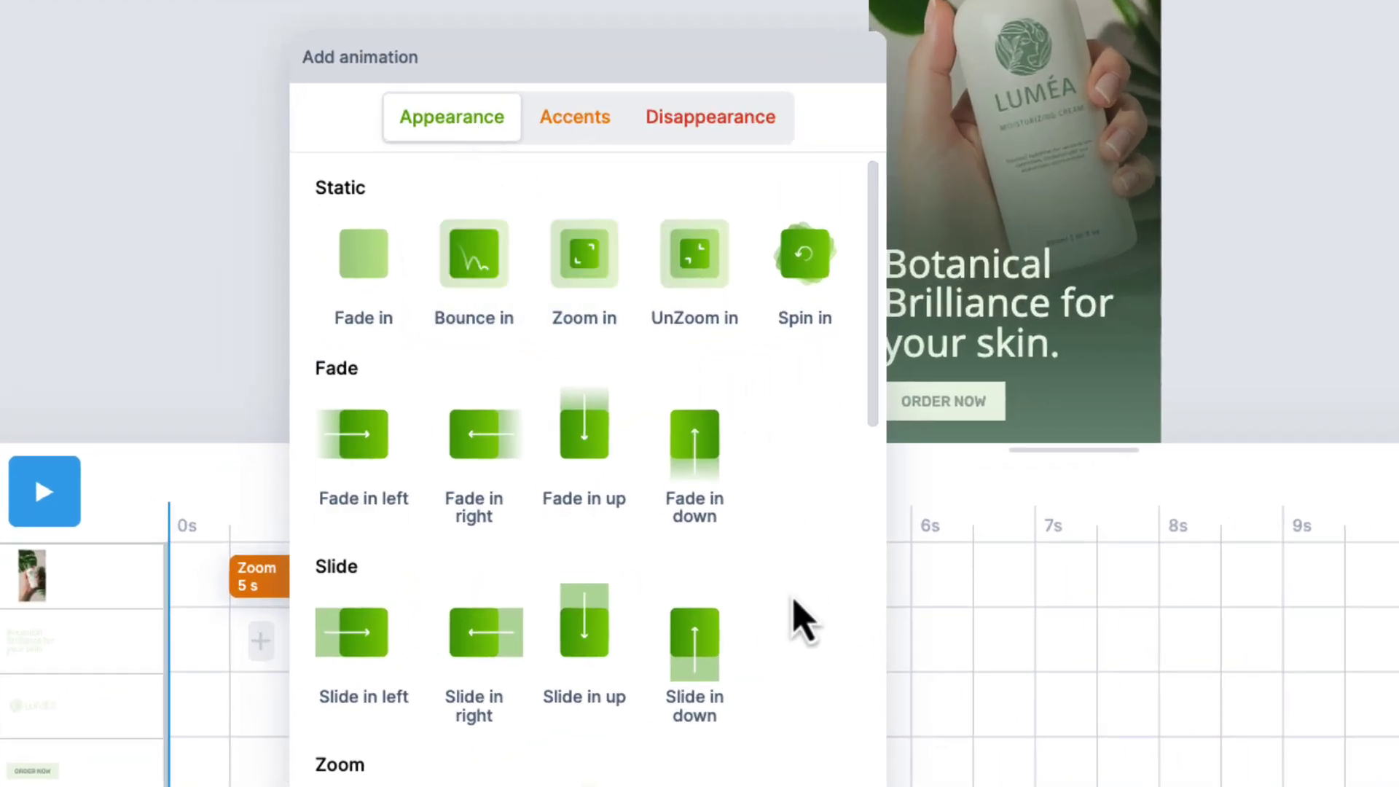
pyautogui.click(371, 669)
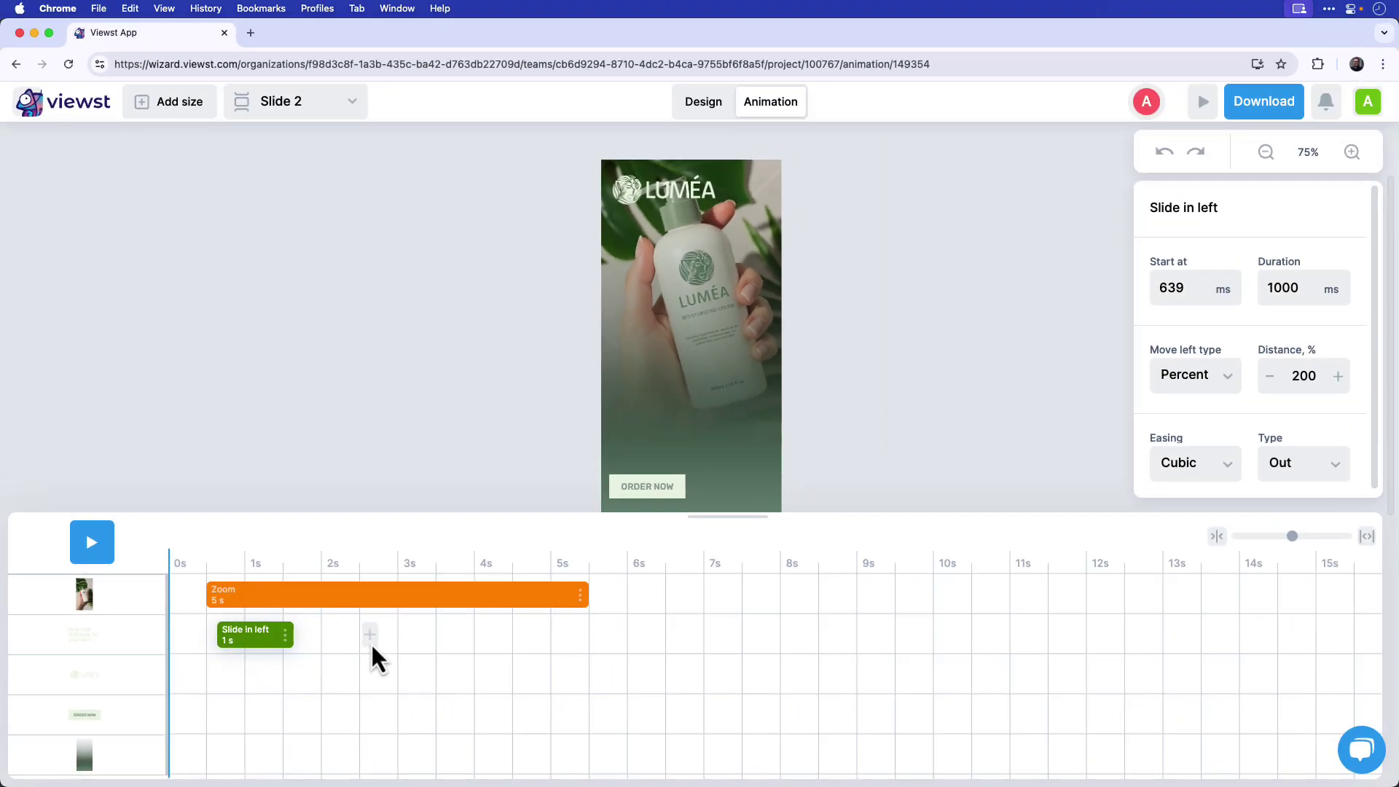
pyautogui.doubleClick(1164, 287)
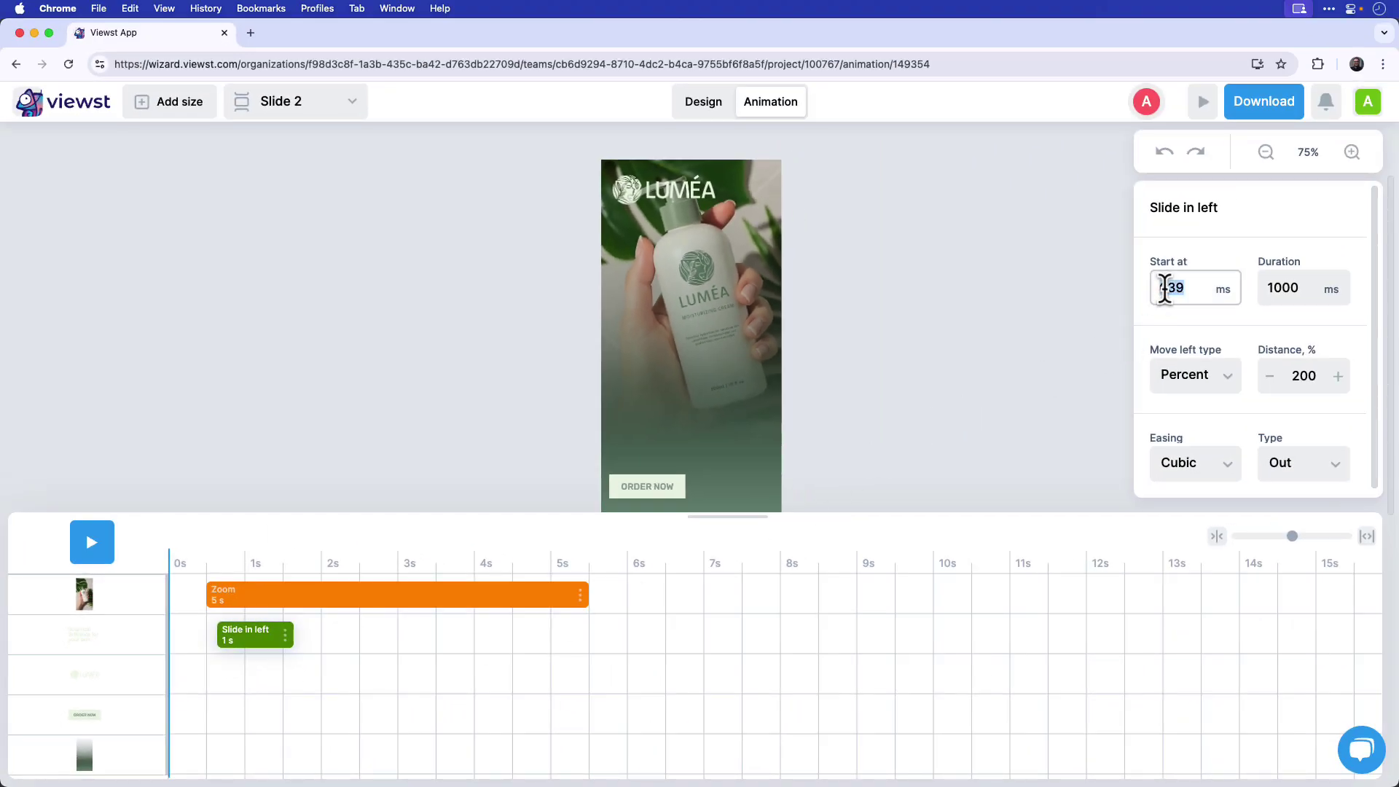
pyautogui.press('BackSpace')
pyautogui.write('500')
pyautogui.press('Tab')
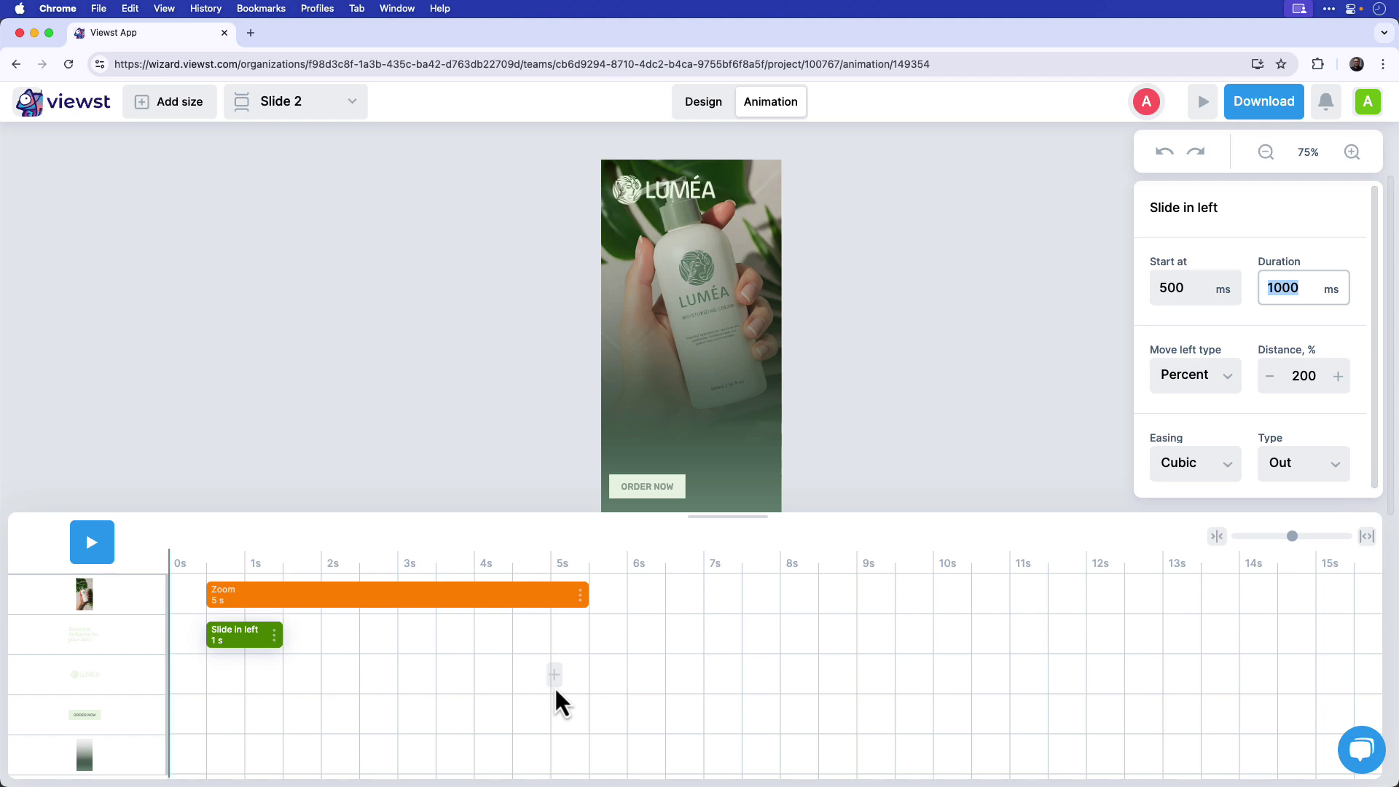
# Add a Floating vertical accent to the ORDER NOW button, starting at 1000 ms with a 1000 ms duration.
pyautogui.click(224, 716)
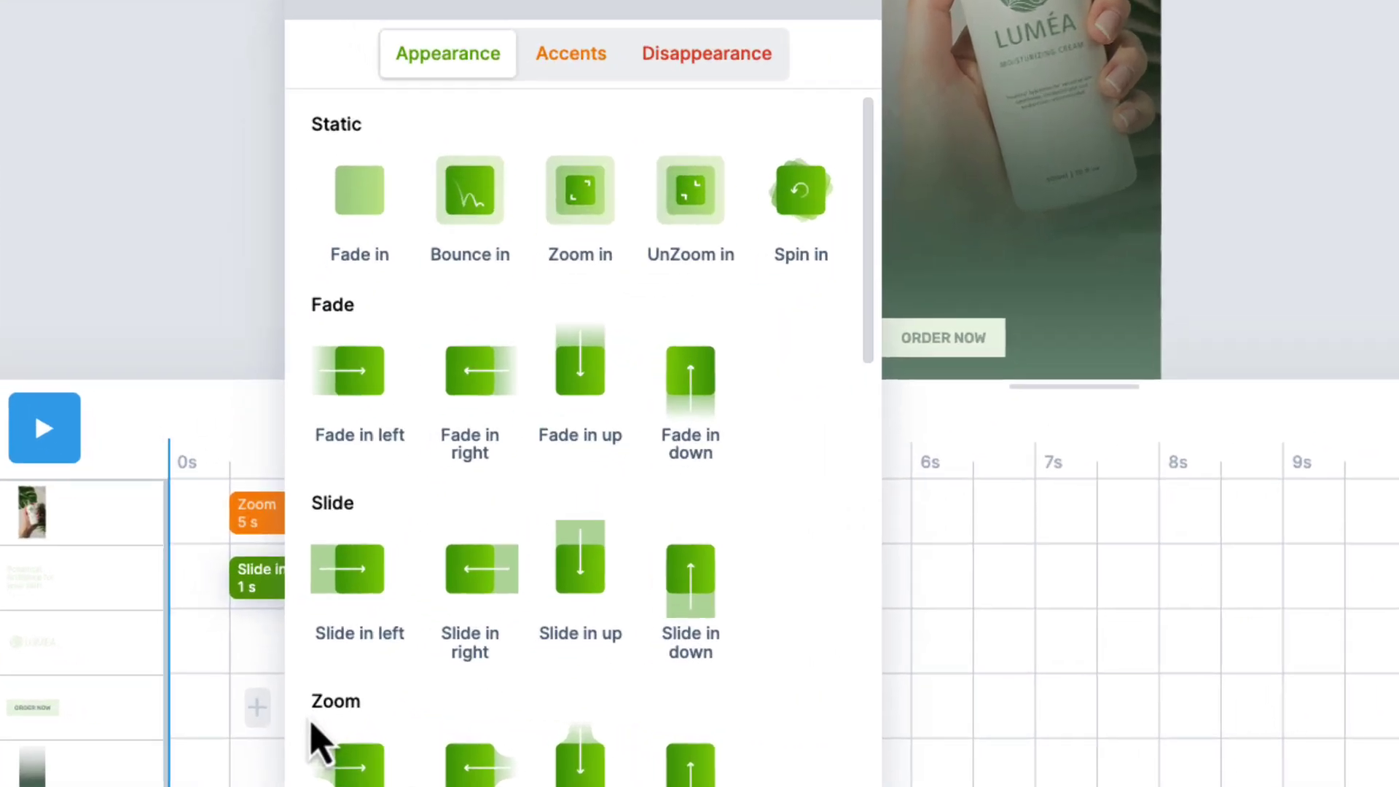
pyautogui.click(572, 59)
pyautogui.scroll(-5, 722, 386)
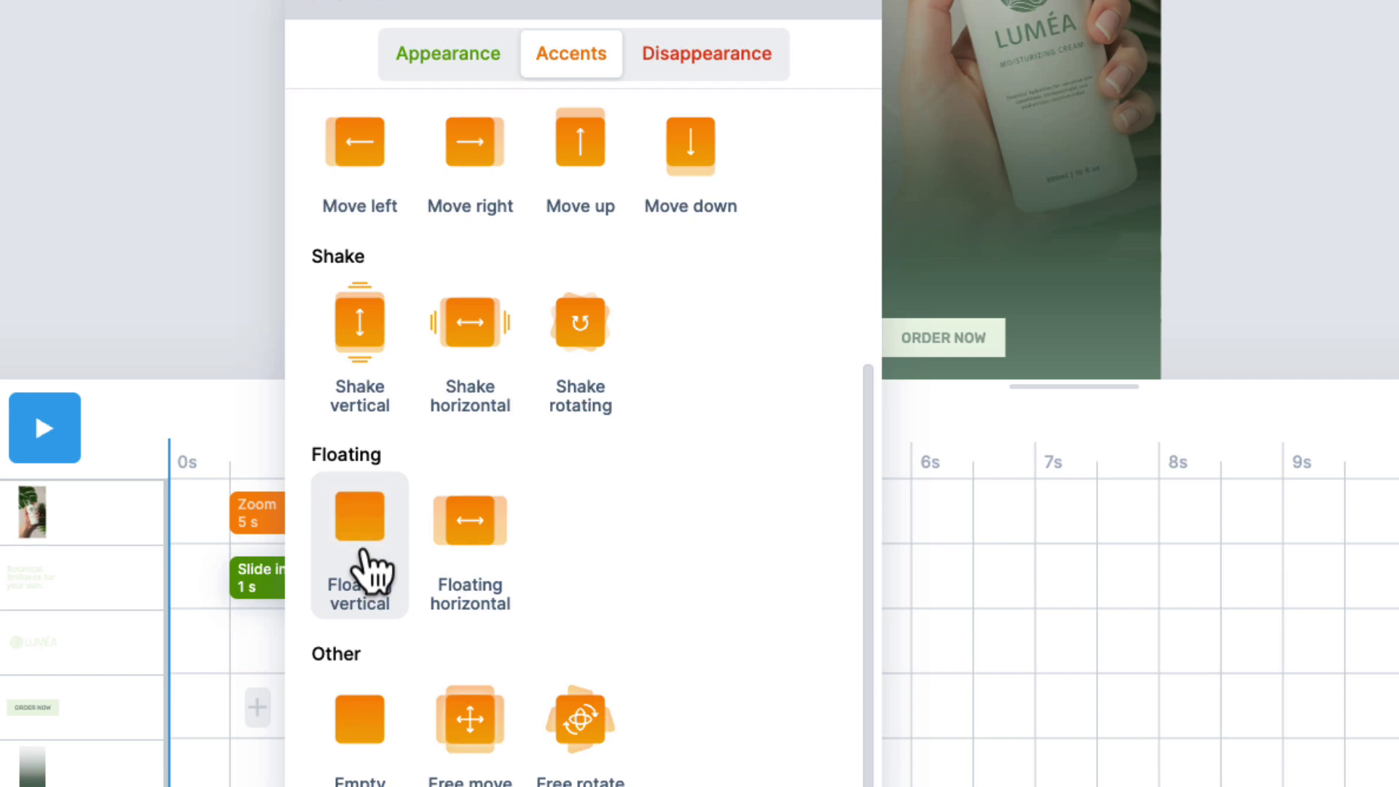
pyautogui.click(365, 554)
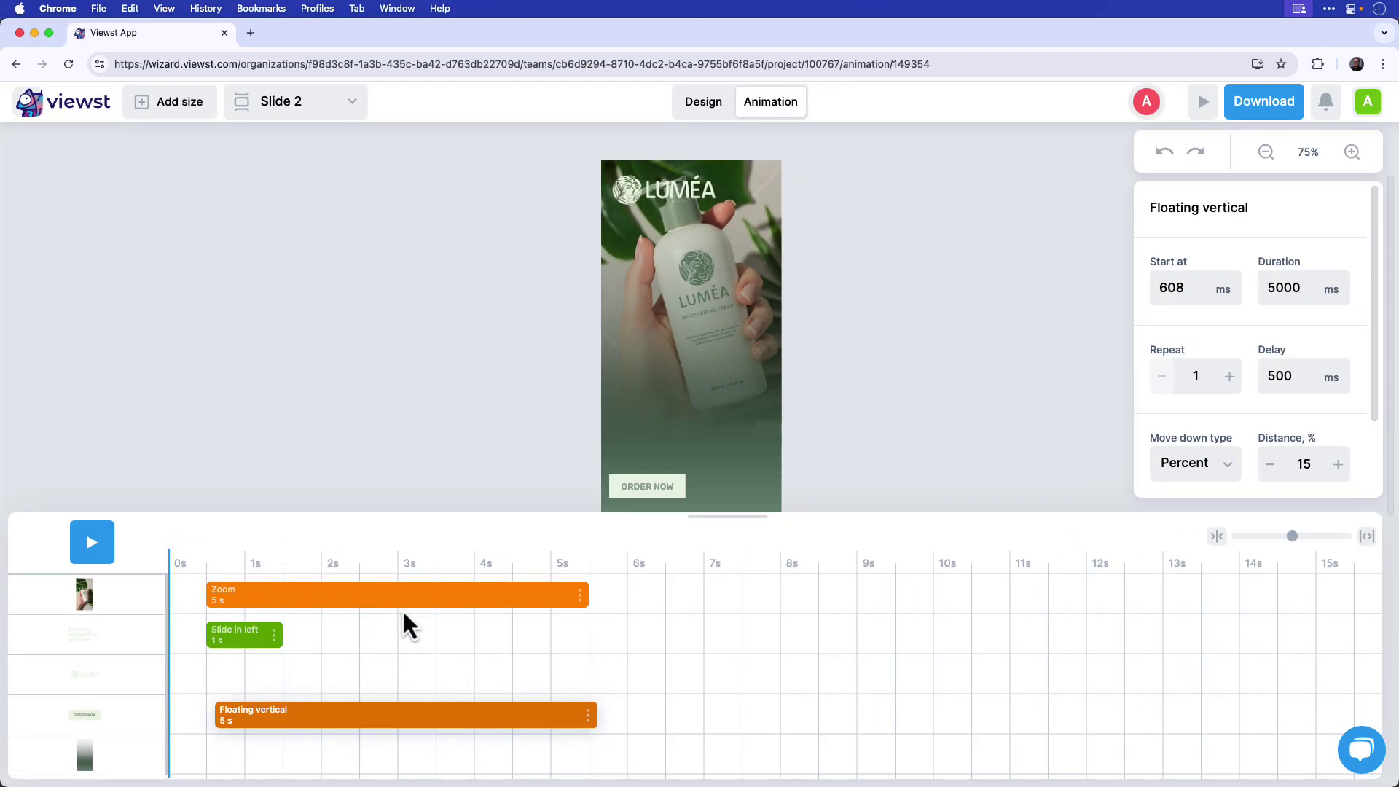
pyautogui.doubleClick(1169, 291)
pyautogui.write('1000')
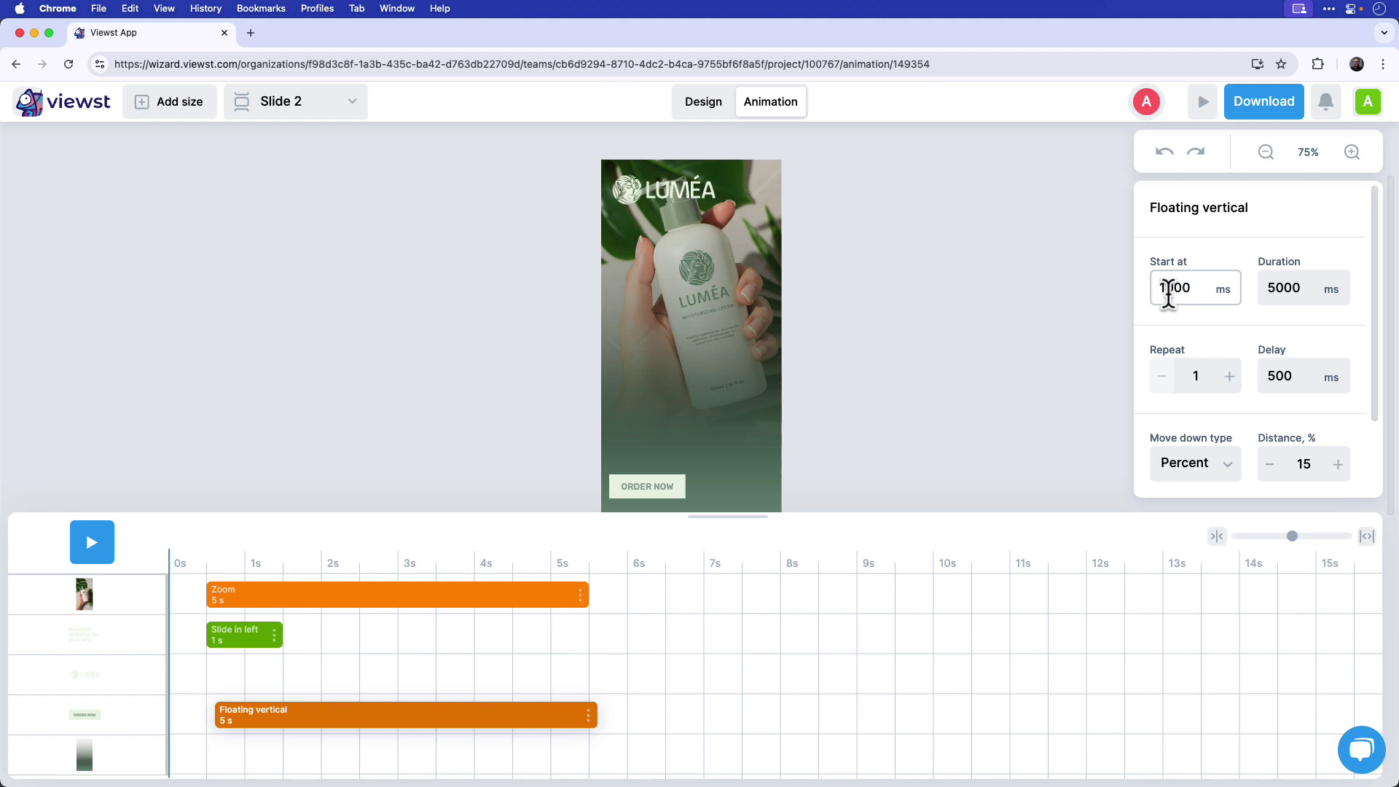
pyautogui.press('Tab')
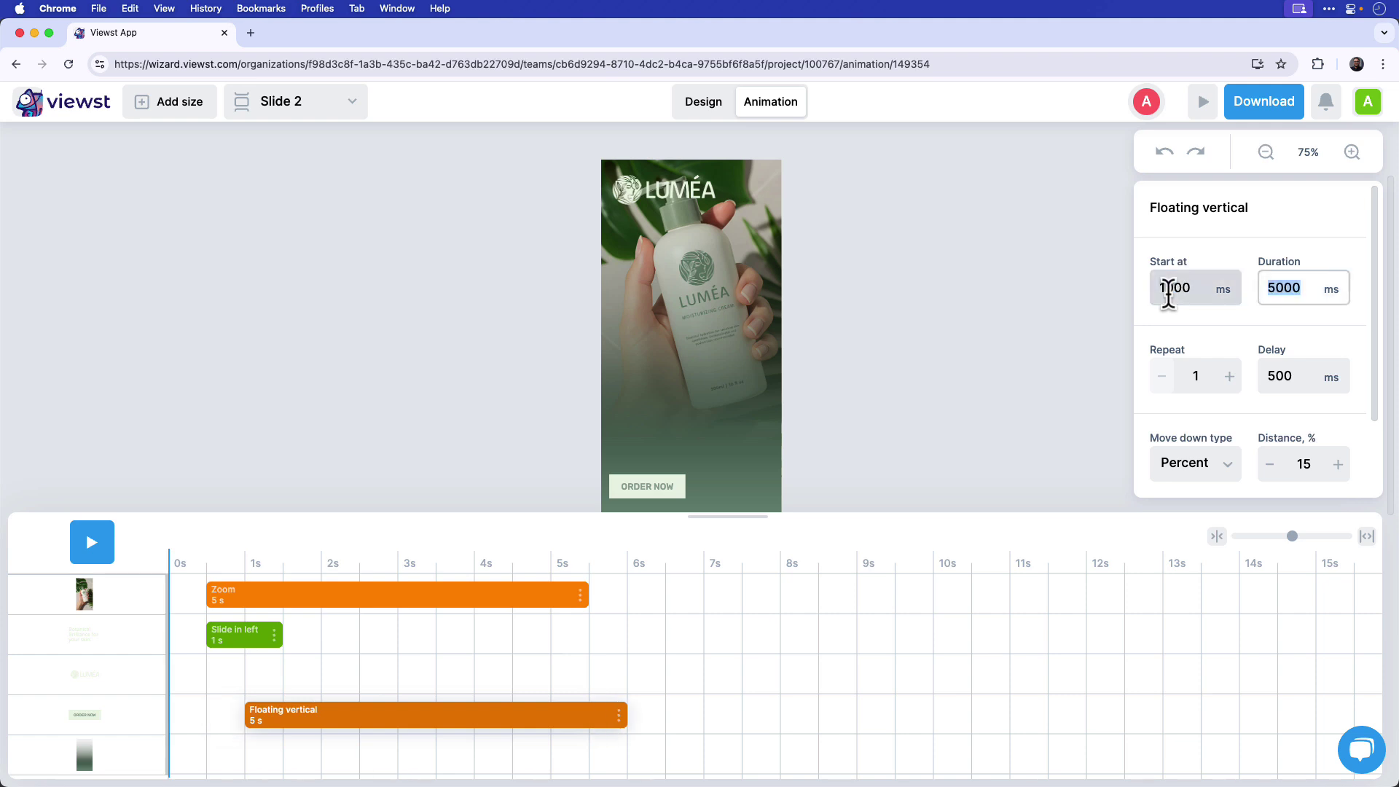
pyautogui.write('1000')
pyautogui.press('Tab')
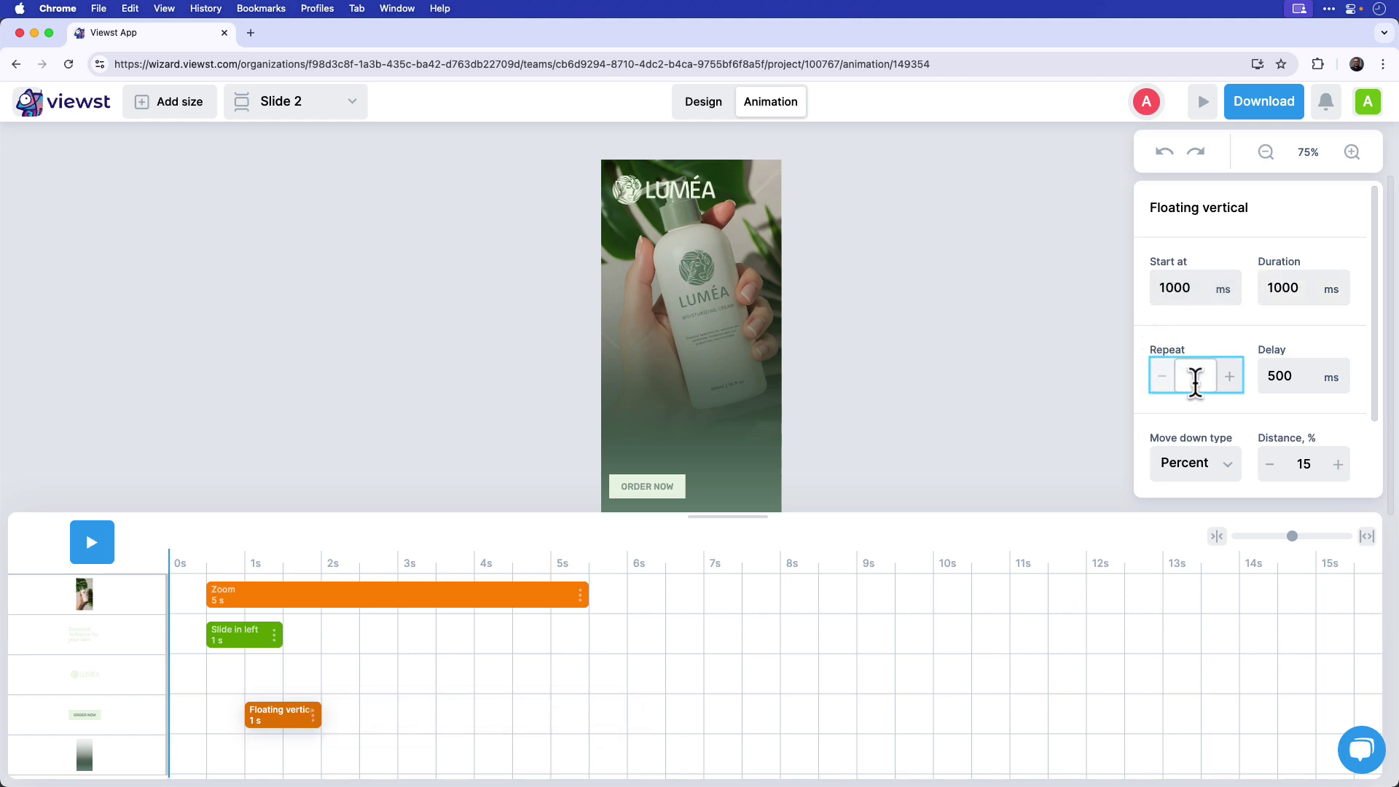
# Set the ORDER NOW button's Floating vertical animation to repeat 4 times.
pyautogui.click(1231, 378)
pyautogui.click(1231, 378)
pyautogui.click(1231, 377)
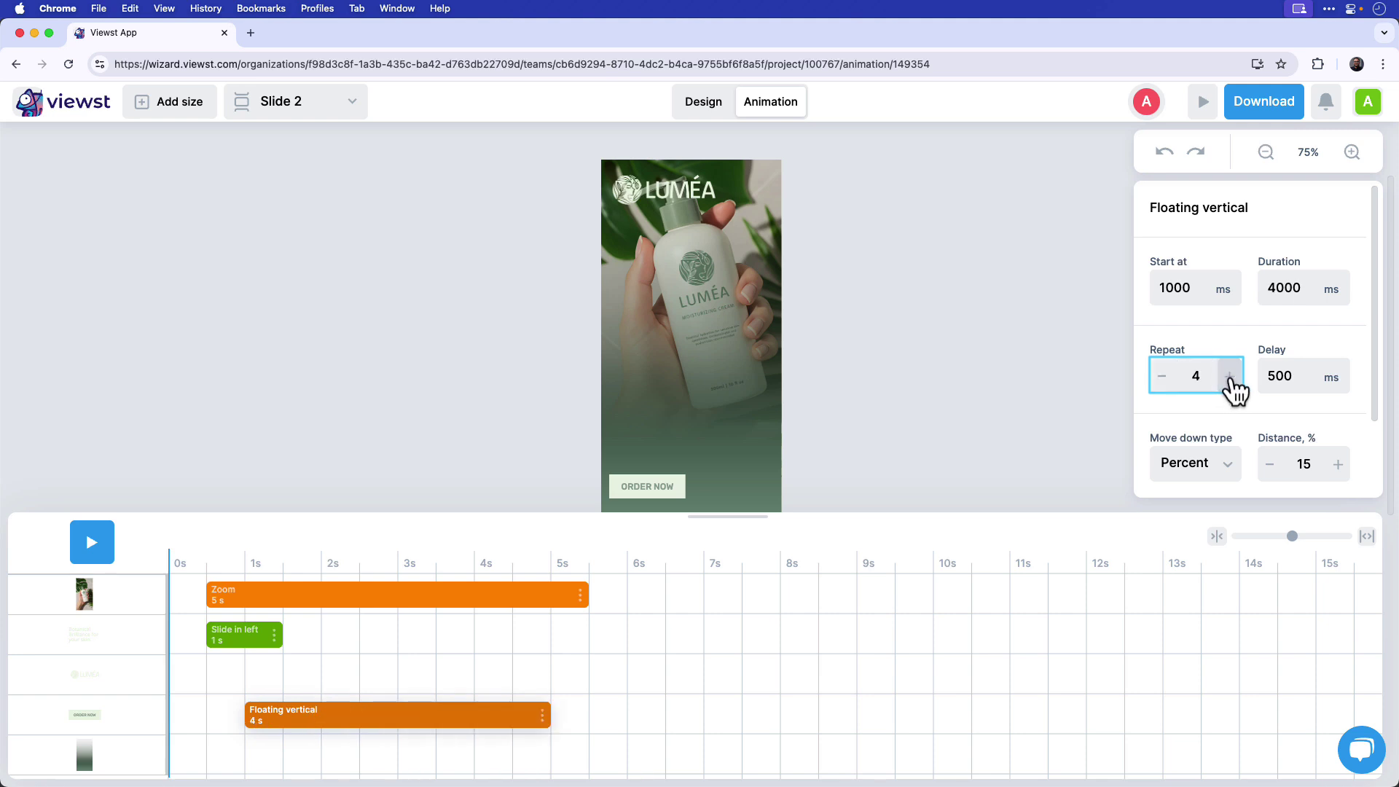
pyautogui.click(1231, 377)
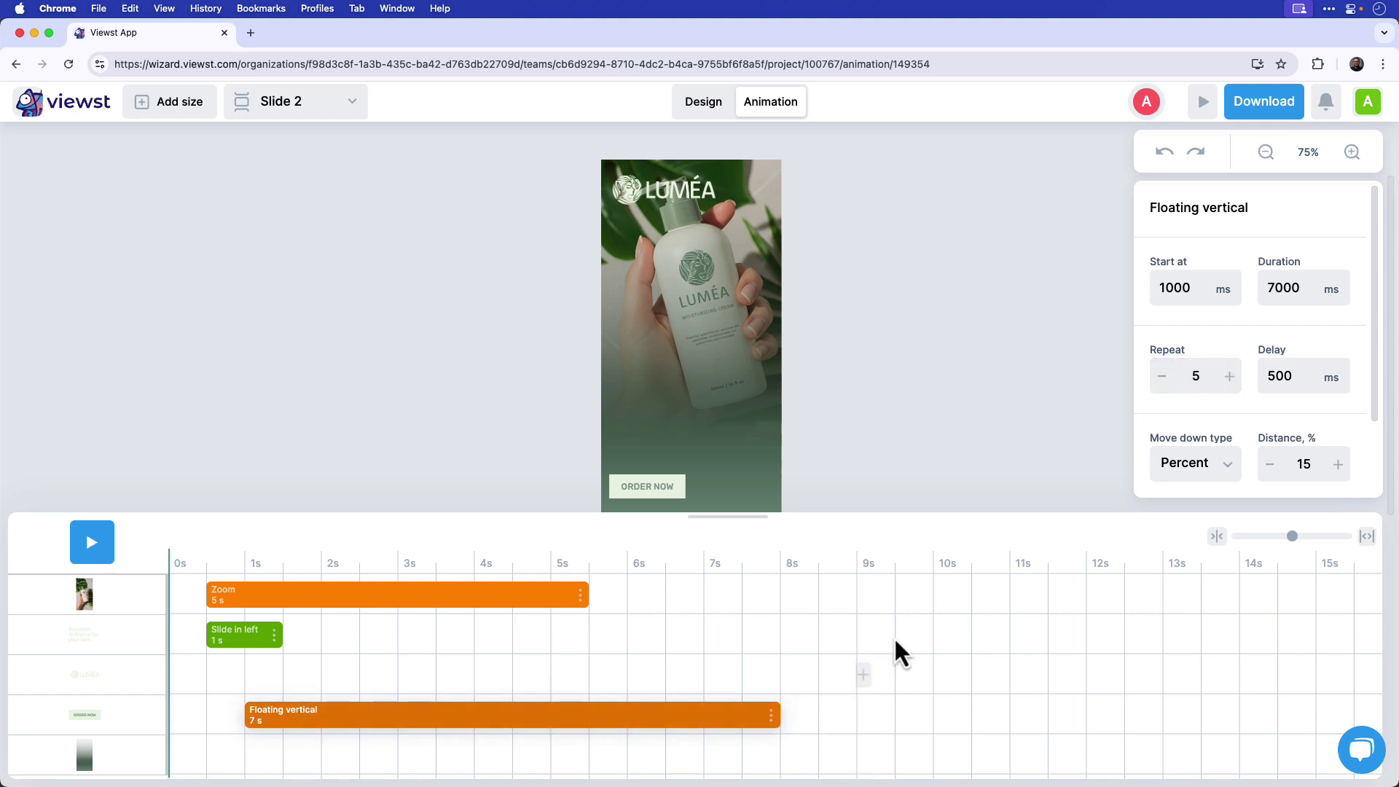
pyautogui.click(1160, 377)
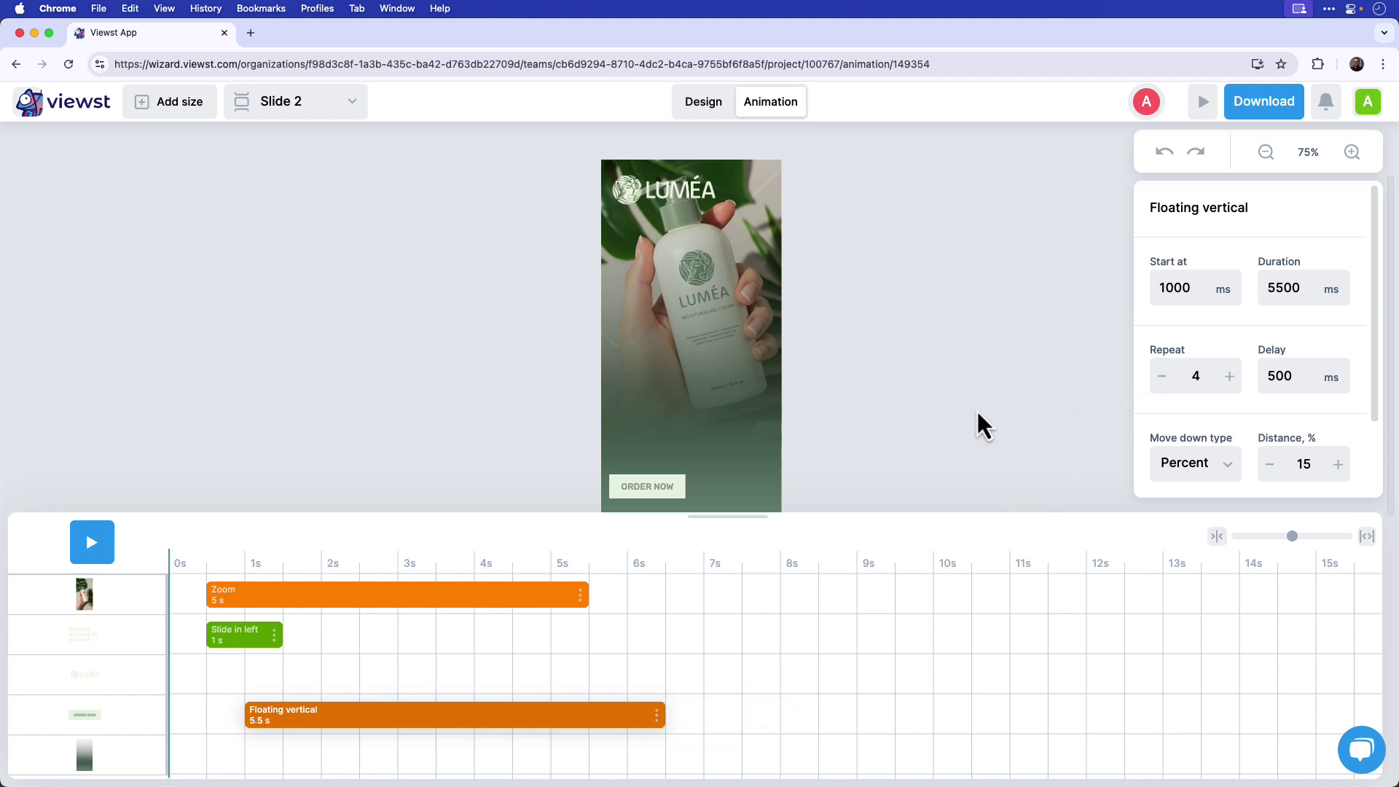
# Preview Slide 2's animation on the timeline, and play the full preview of the whole two-slide design.
pyautogui.click(101, 548)
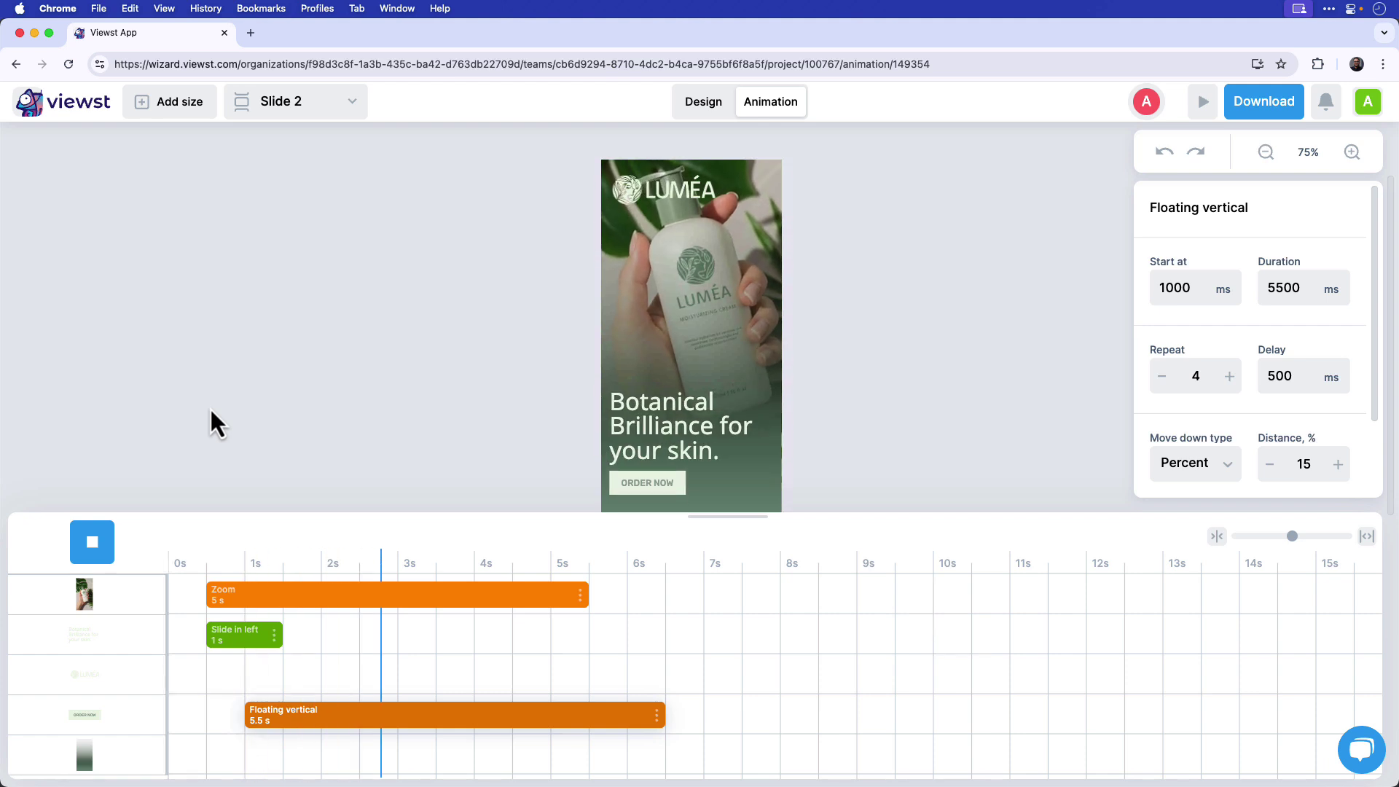
pyautogui.press('space')
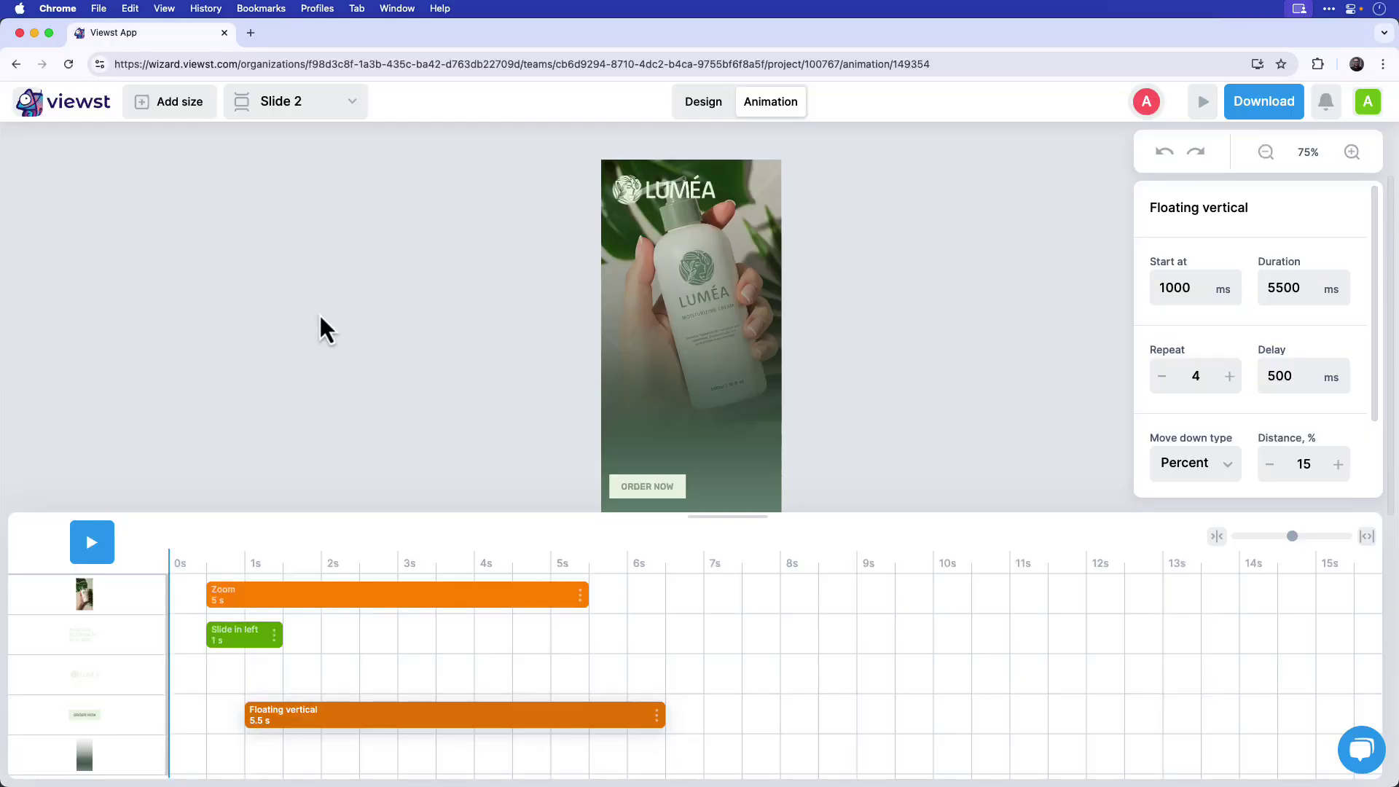
pyautogui.click(1202, 102)
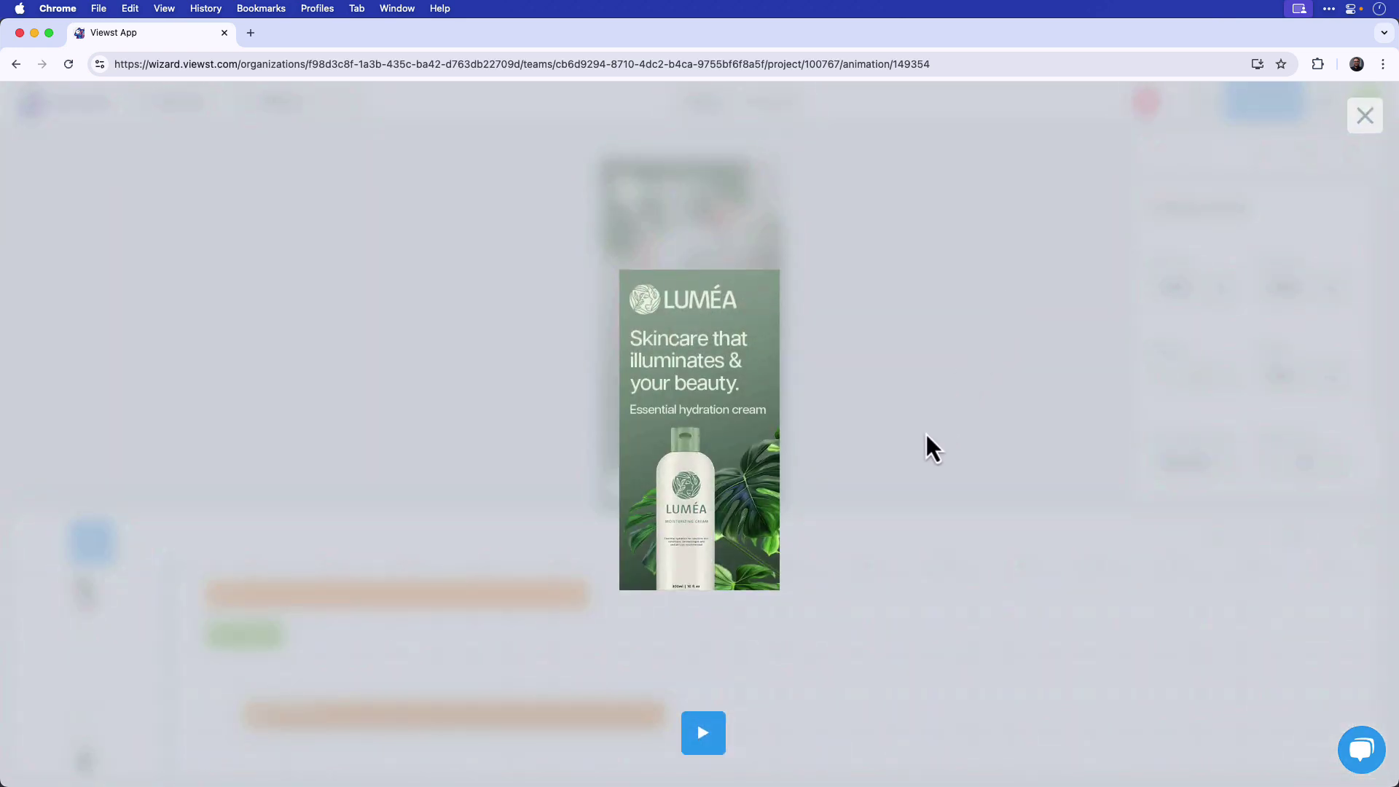
pyautogui.click(710, 737)
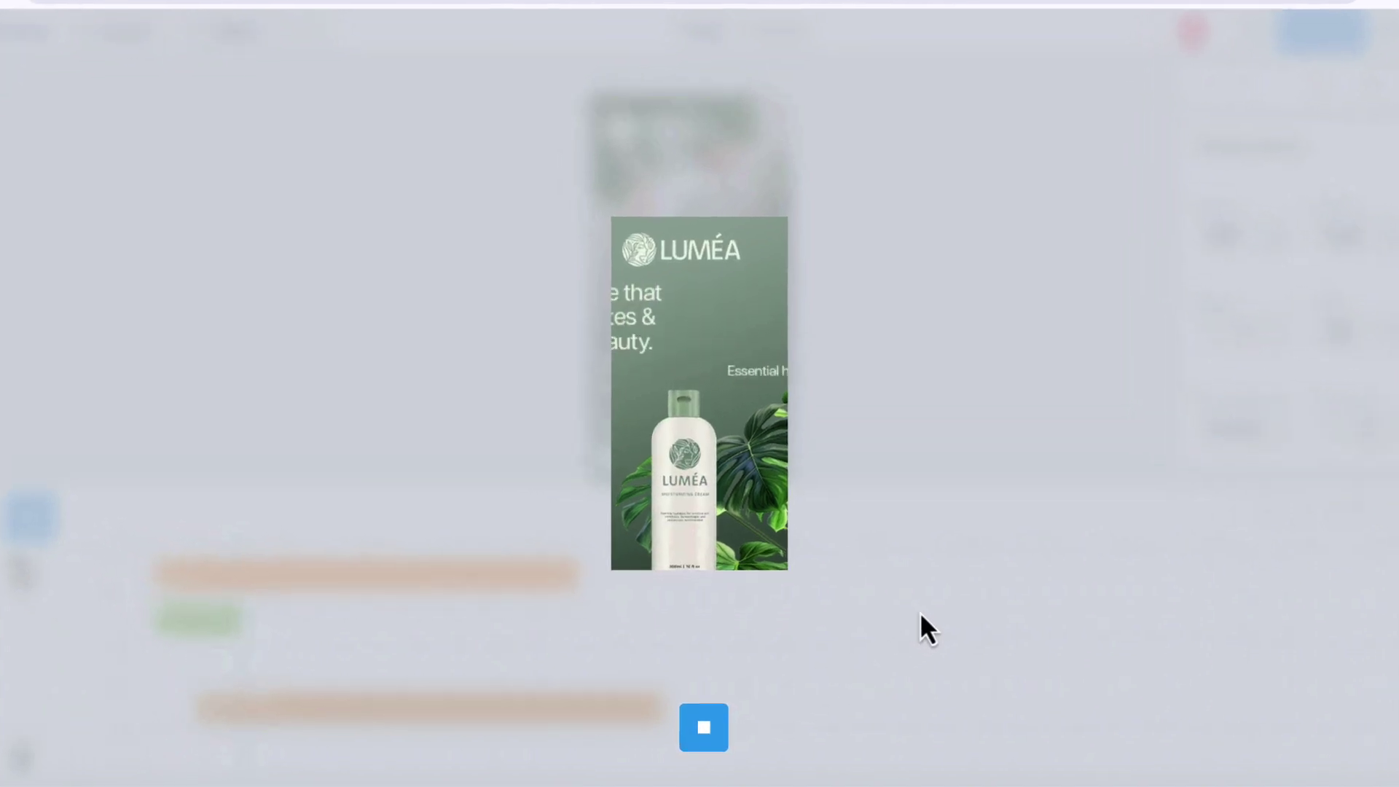